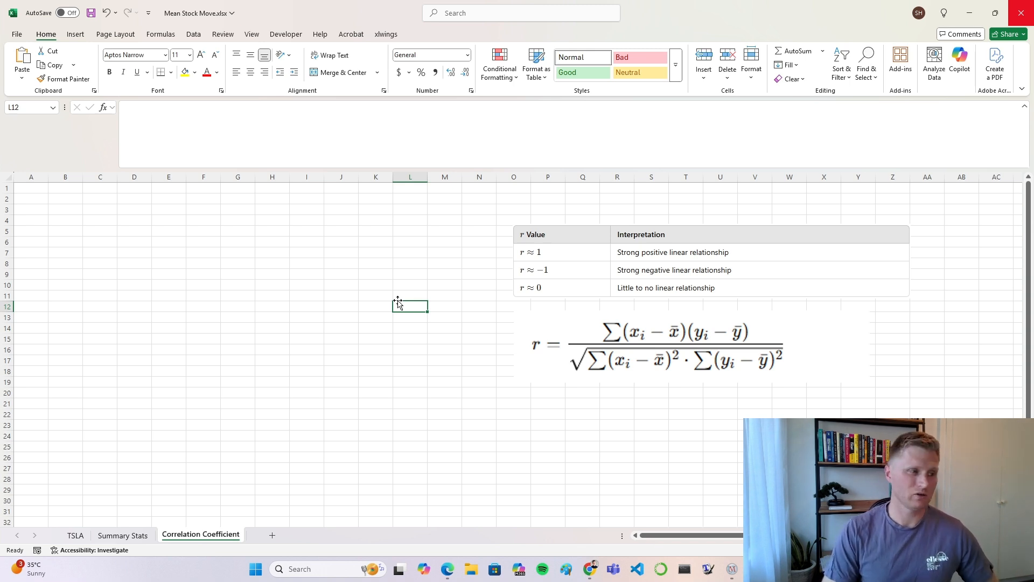
pyautogui.click(1023, 10)
pyautogui.click(1023, 10)
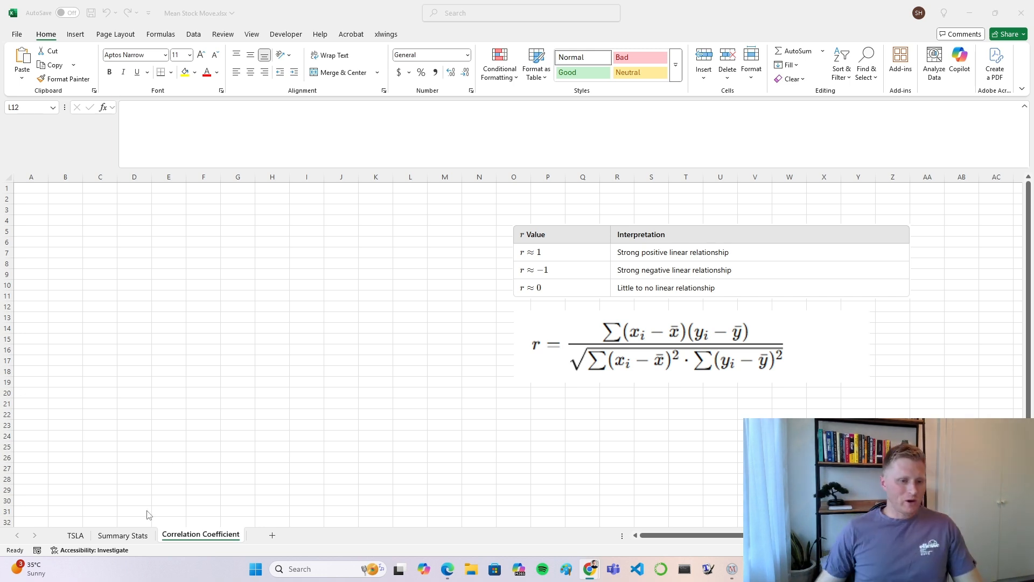
pyautogui.click(174, 422)
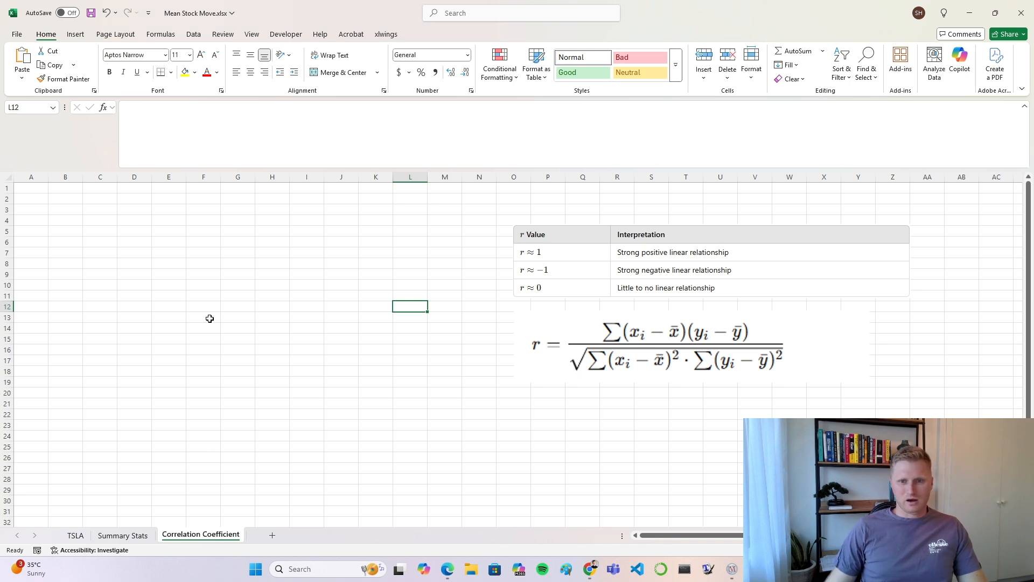
pyautogui.click(237, 317)
# Step: Move the correlation formula picture down so it starts at about row 16, leaving a gap under the r value table
pyautogui.click(599, 340)
pyautogui.moveTo(598, 340); pyautogui.dragTo(598, 375)
pyautogui.click(439, 370)
pyautogui.click(446, 380)
pyautogui.click(526, 375)
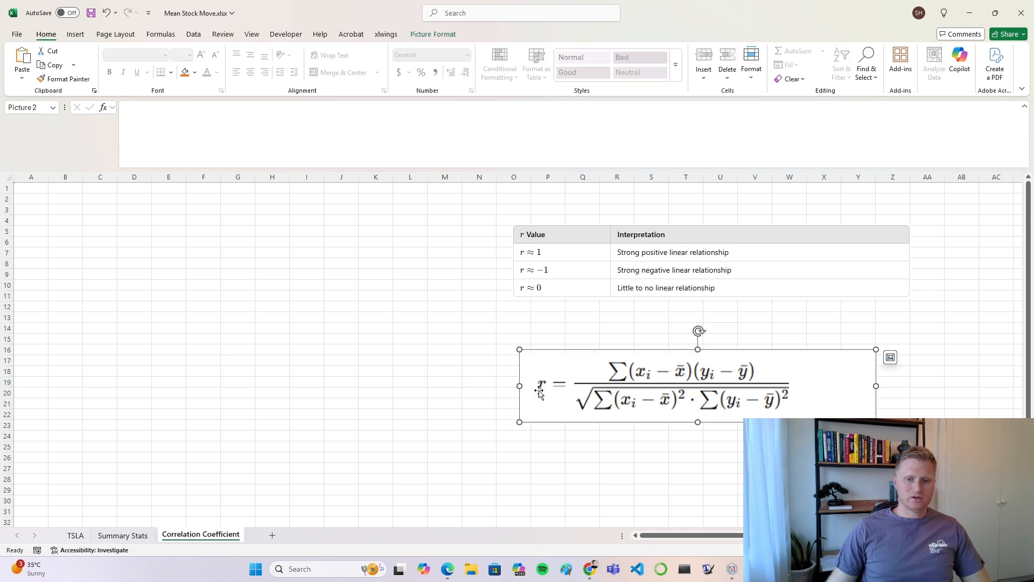
pyautogui.click(508, 381)
pyautogui.click(543, 383)
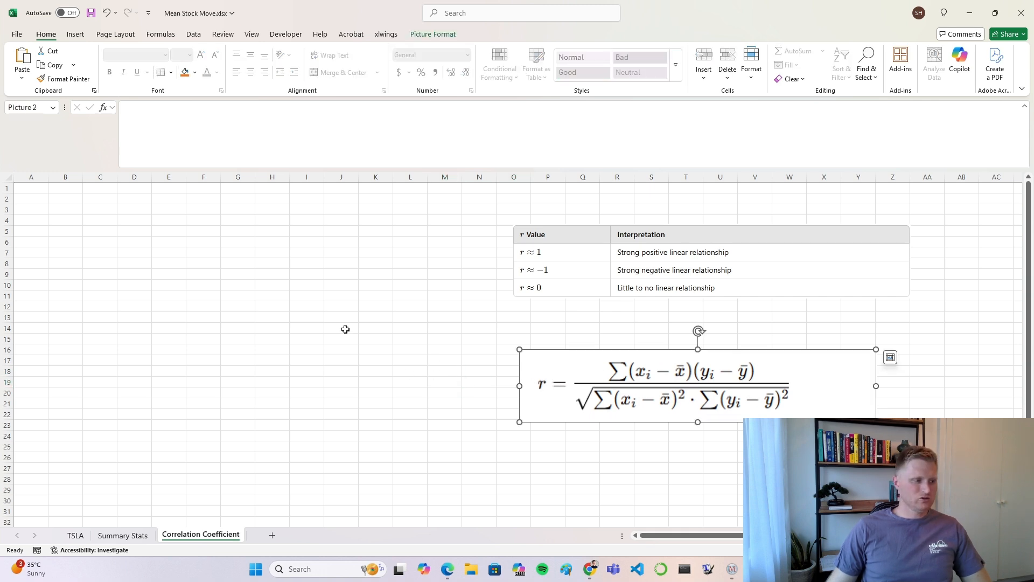
pyautogui.click(388, 360)
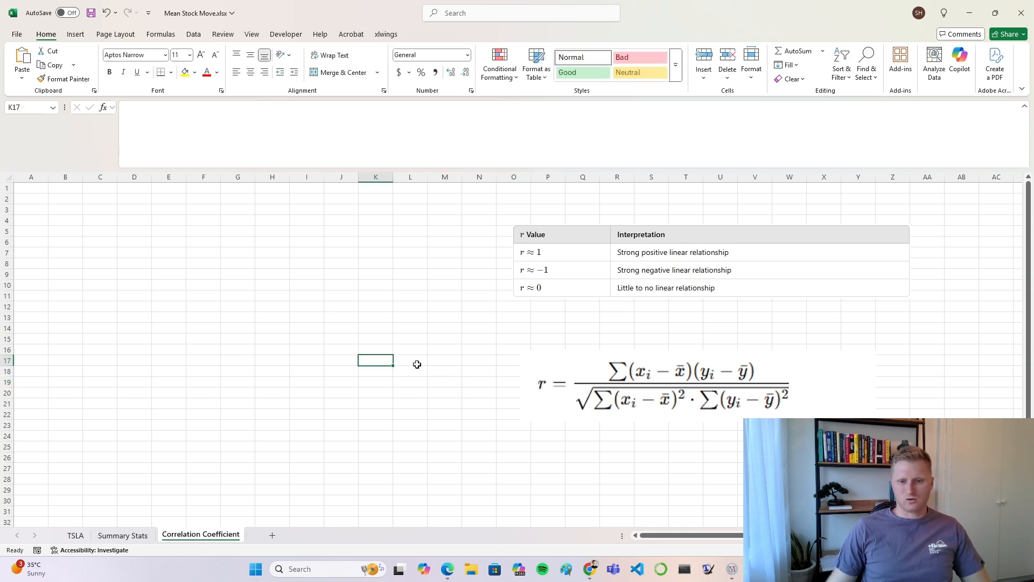
pyautogui.click(487, 390)
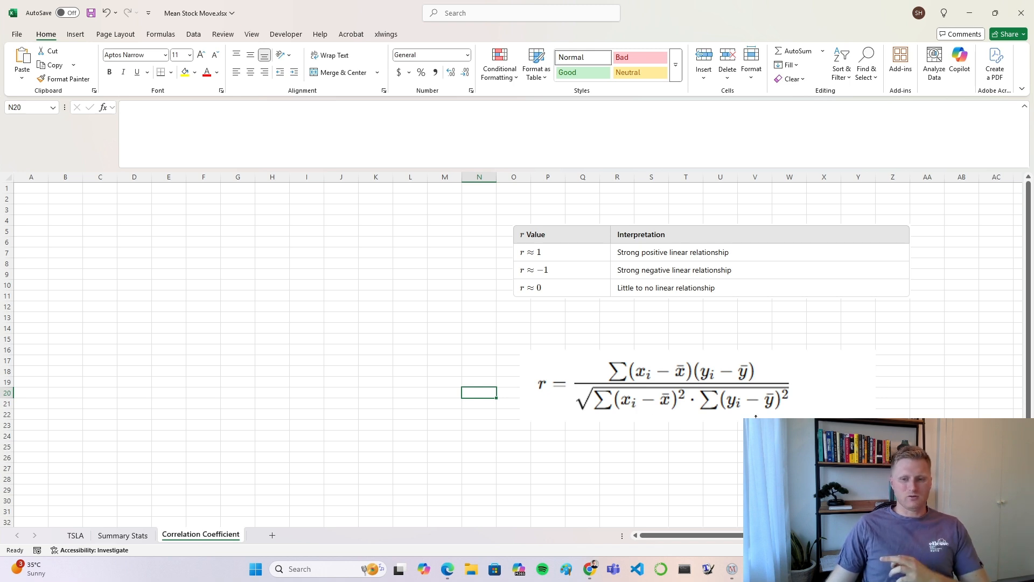
pyautogui.click(347, 327)
pyautogui.click(455, 378)
pyautogui.click(493, 407)
pyautogui.click(498, 427)
pyautogui.click(543, 441)
pyautogui.click(582, 446)
pyautogui.click(480, 341)
pyautogui.moveTo(515, 342); pyautogui.dragTo(894, 447)
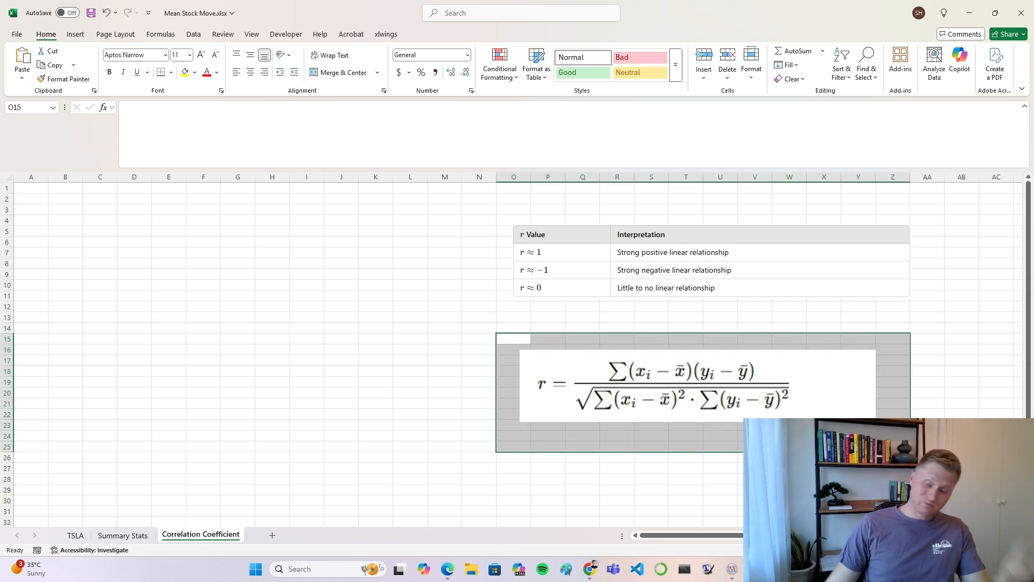
pyautogui.moveTo(892, 446); pyautogui.dragTo(494, 325)
pyautogui.click(505, 330)
pyautogui.click(493, 331)
pyautogui.click(858, 479)
pyautogui.click(692, 485)
pyautogui.moveTo(892, 436)
pyautogui.mouseDown()
pyautogui.moveTo(559, 337)
pyautogui.moveTo(487, 327)
pyautogui.moveTo(862, 446)
pyautogui.moveTo(892, 436)
pyautogui.mouseUp()
pyautogui.click(484, 327)
pyautogui.click(733, 455)
pyautogui.click(272, 317)
pyautogui.click(66, 222)
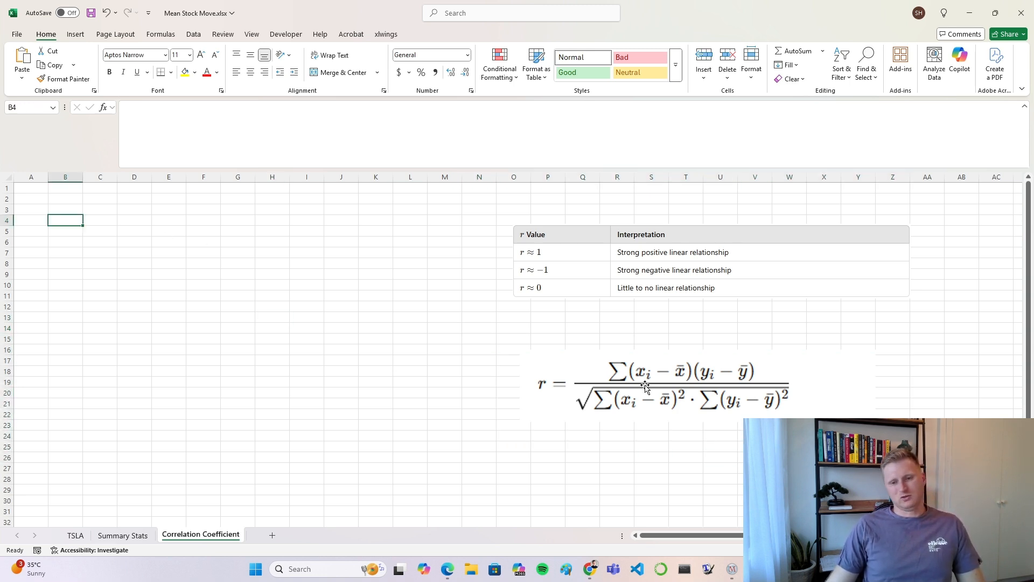
# Step: Move the correlation formula picture up and slightly right, to about row 13 just beneath the r value table
pyautogui.moveTo(573, 363); pyautogui.dragTo(579, 329)
pyautogui.click(322, 317)
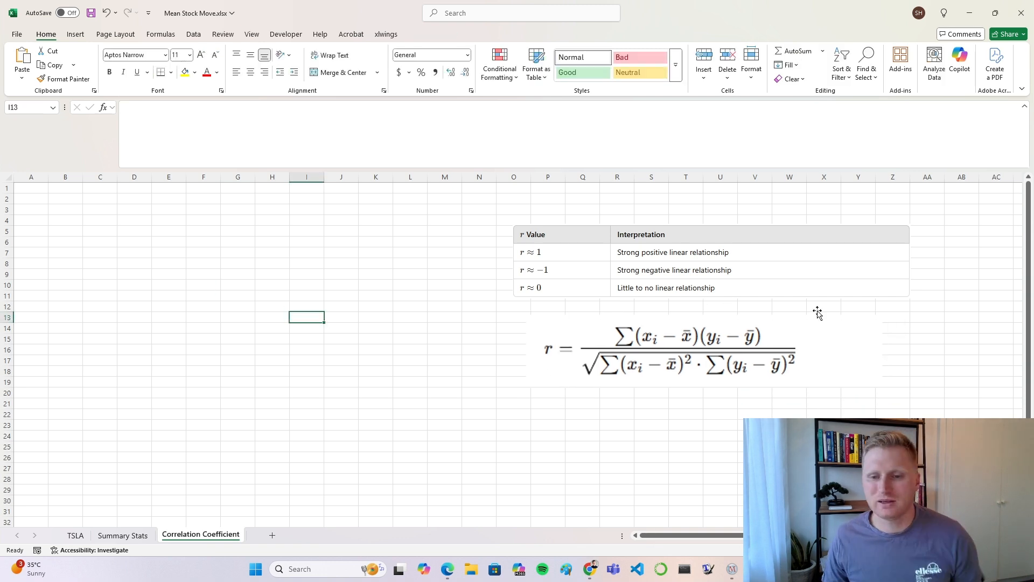
pyautogui.click(442, 329)
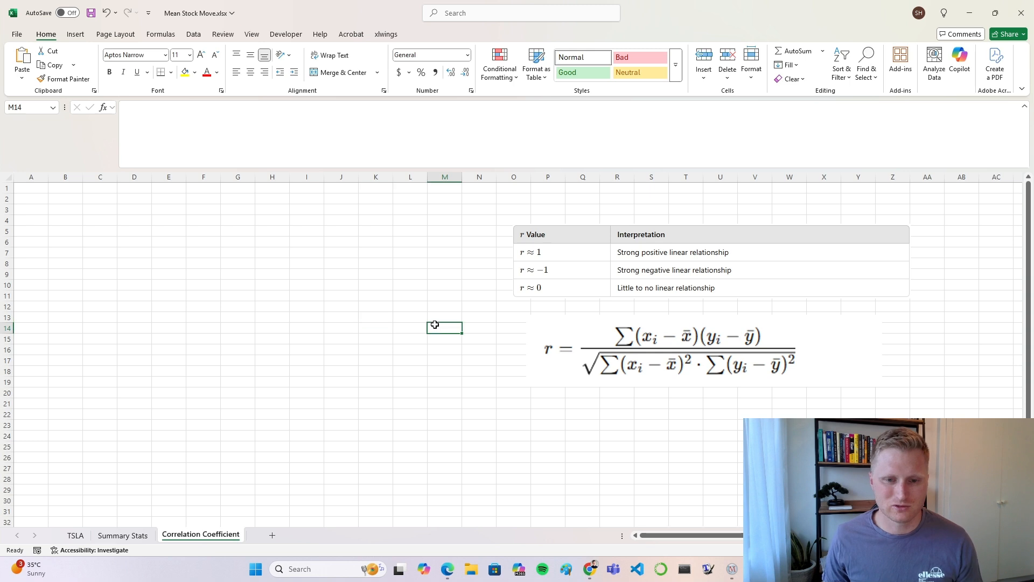
pyautogui.click(536, 326)
pyautogui.moveTo(536, 325); pyautogui.dragTo(549, 332)
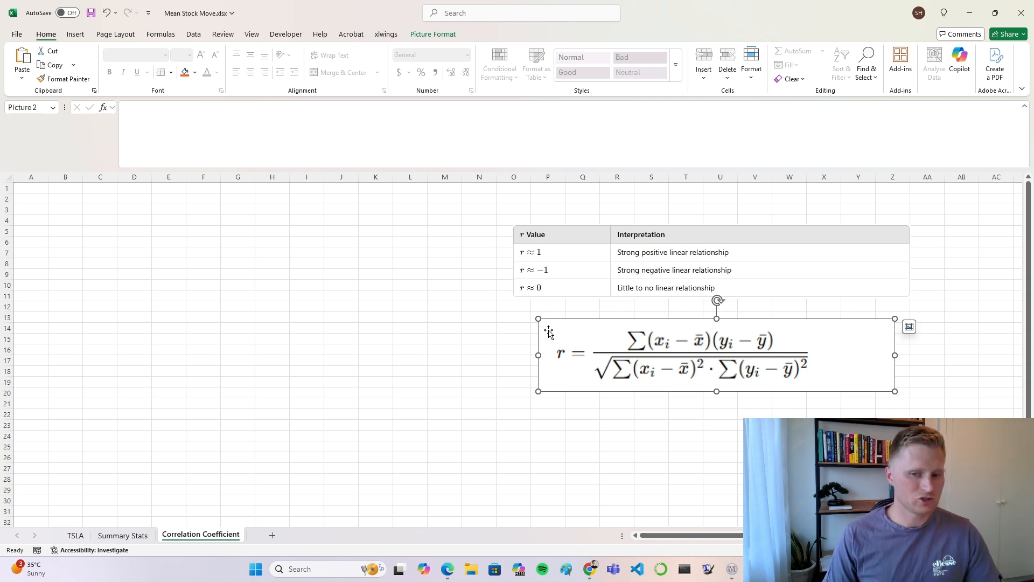
pyautogui.click(284, 325)
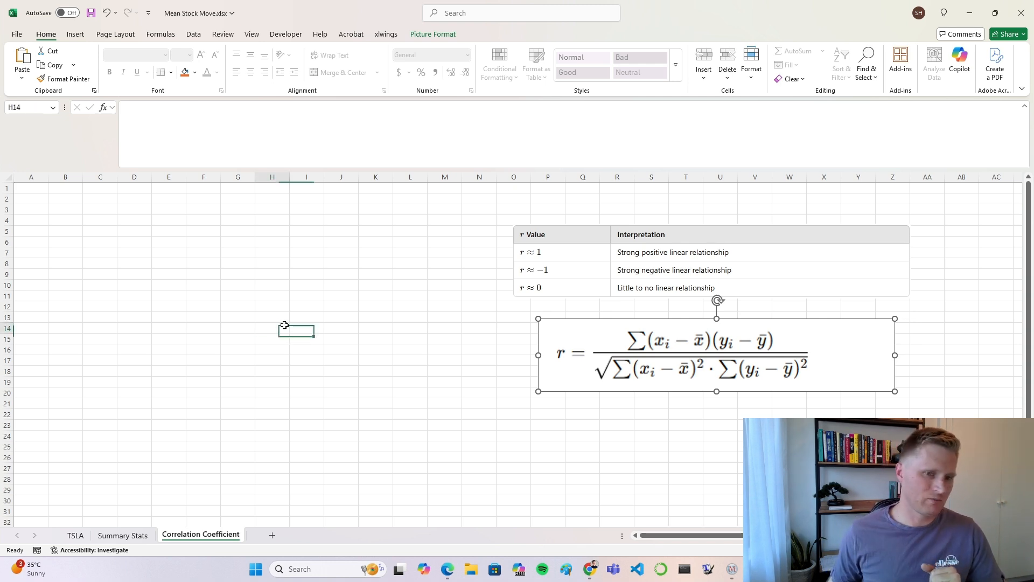
pyautogui.click(315, 318)
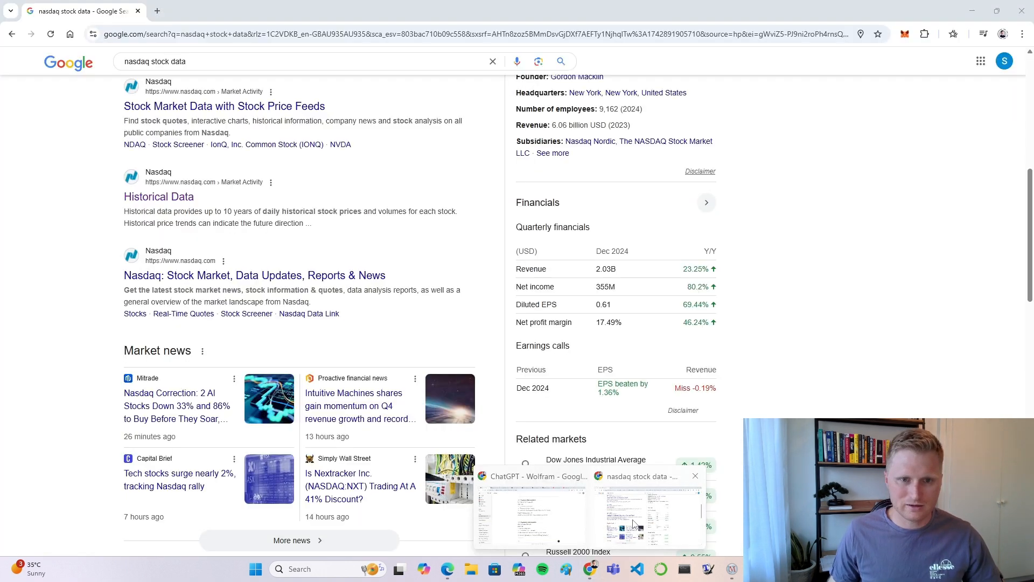
# Step: Switch to the Nasdaq search results in Chrome, open Historical Data, and find the McDonald's (MCD) historical quotes
pyautogui.click(654, 512)
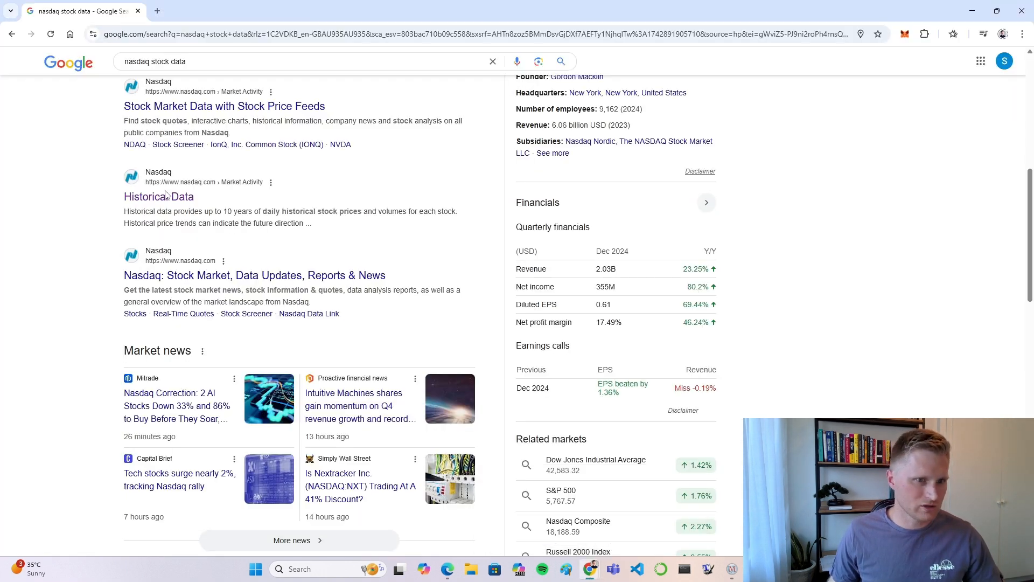
pyautogui.click(149, 198)
pyautogui.click(333, 327)
pyautogui.write('mcd')
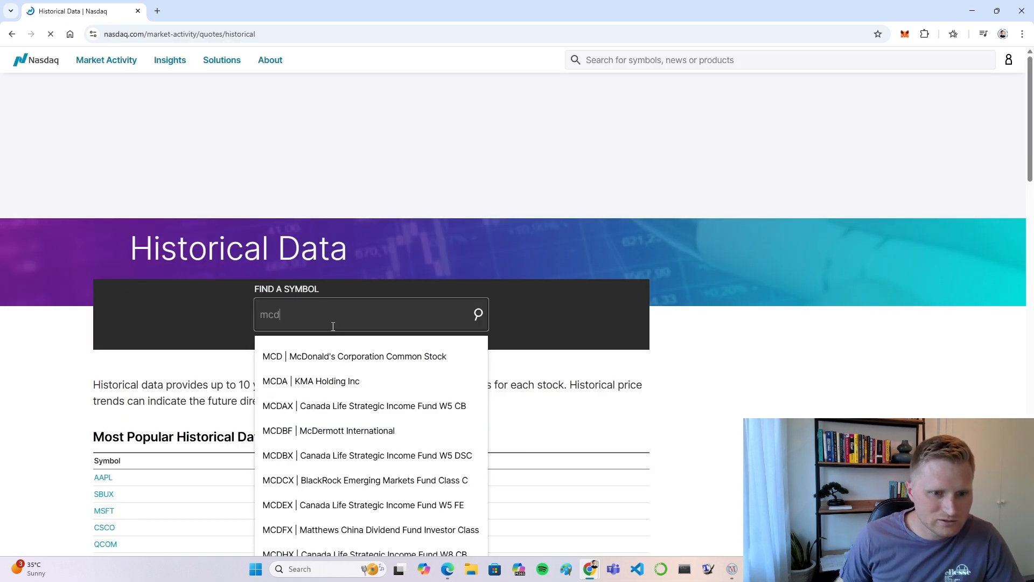
pyautogui.click(295, 356)
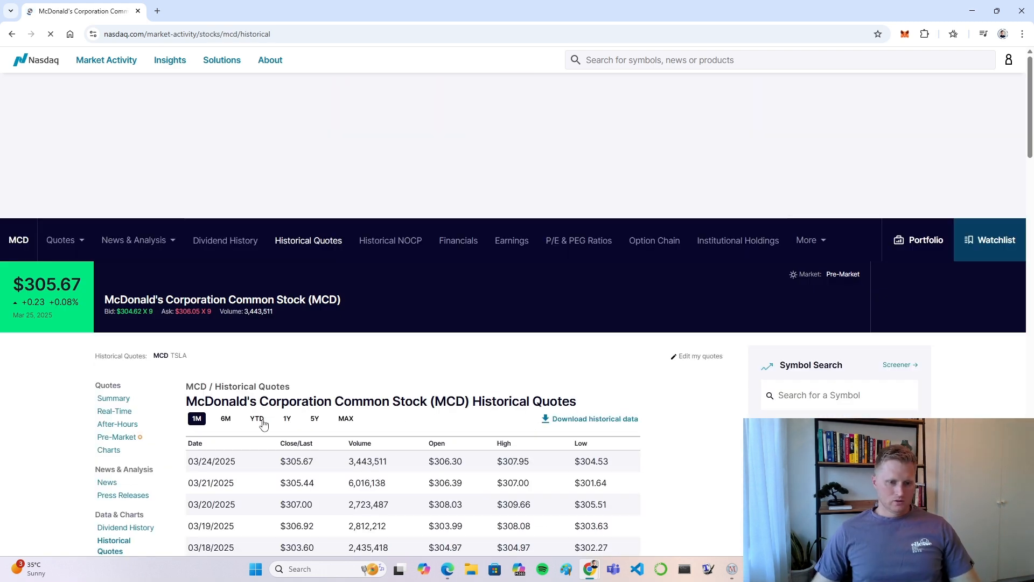
# Step: Set the McDonald's historical quotes to the 1Y range and download the historical data
pyautogui.click(287, 421)
pyautogui.scroll(-1, 399, 369)
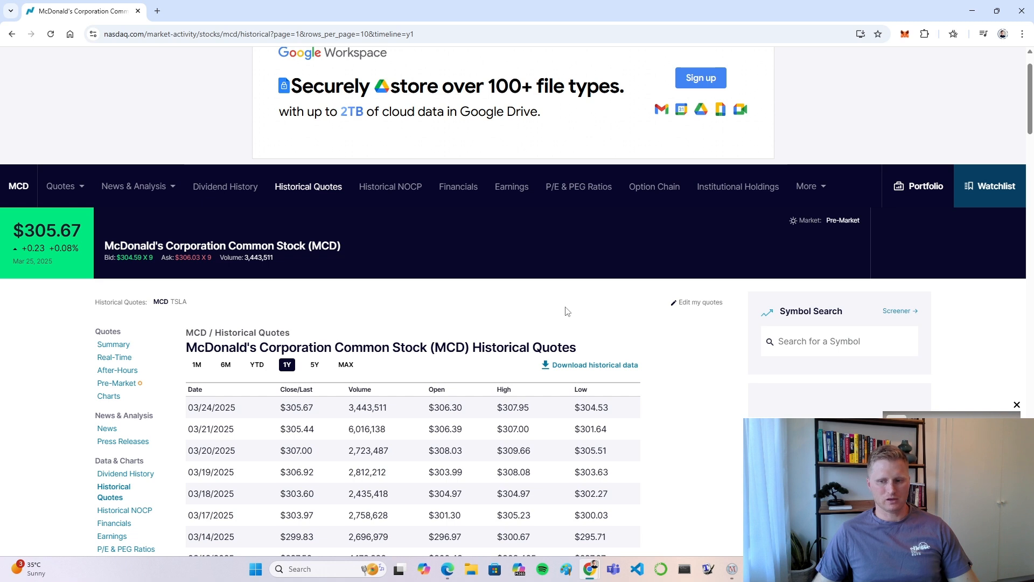
pyautogui.scroll(-1, 581, 307)
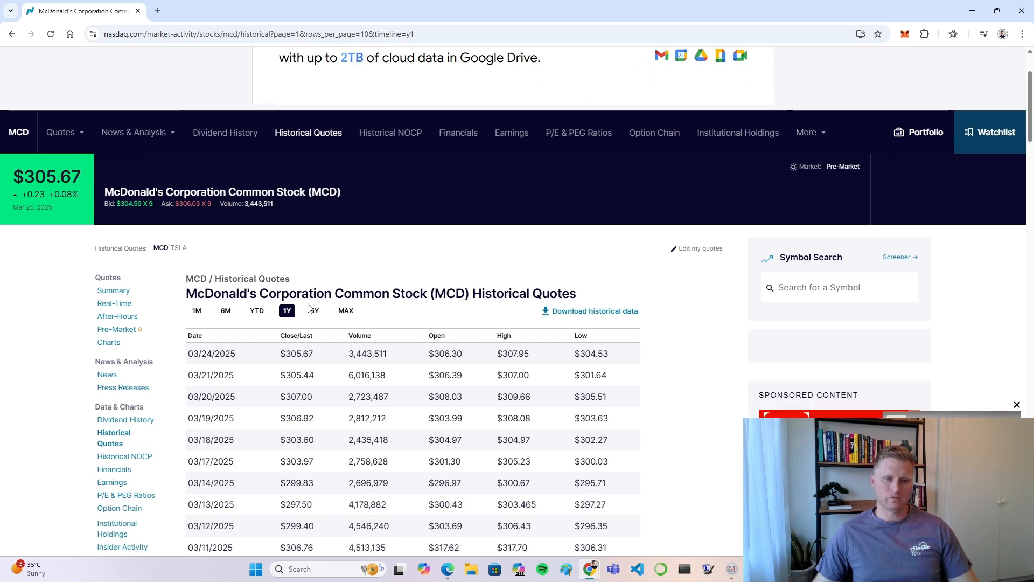
pyautogui.moveTo(605, 294); pyautogui.dragTo(405, 294)
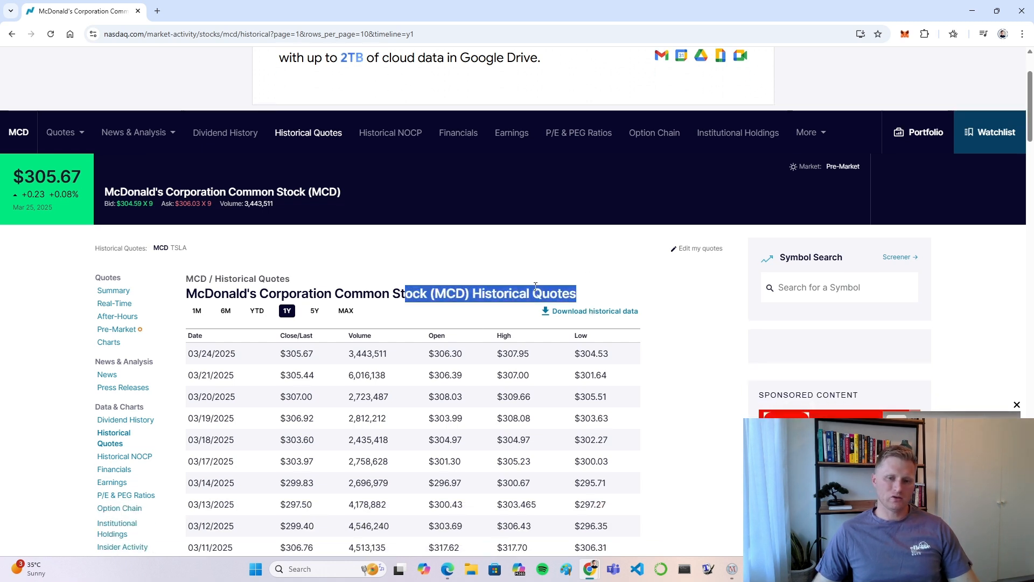
pyautogui.click(611, 295)
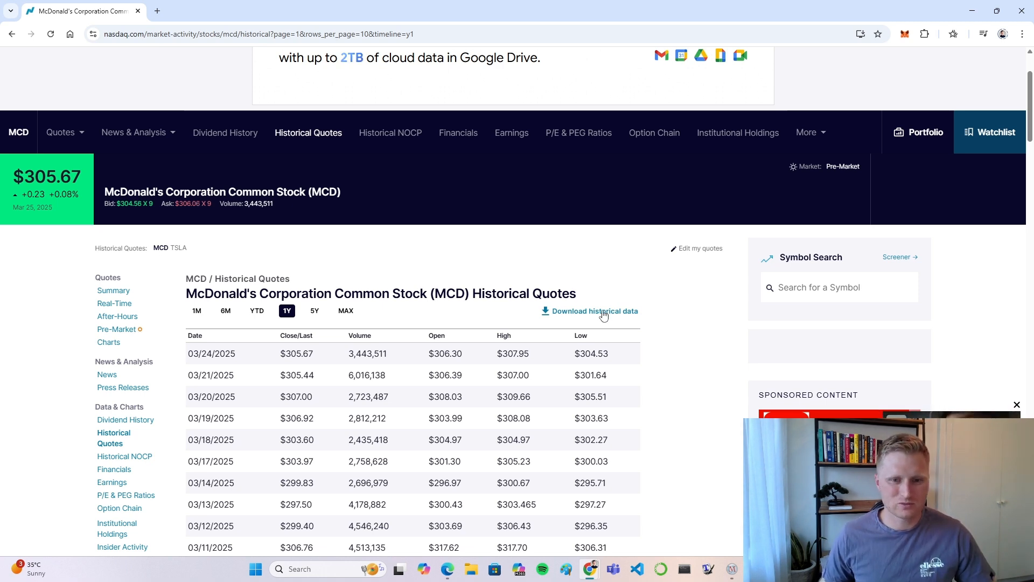
pyautogui.click(603, 316)
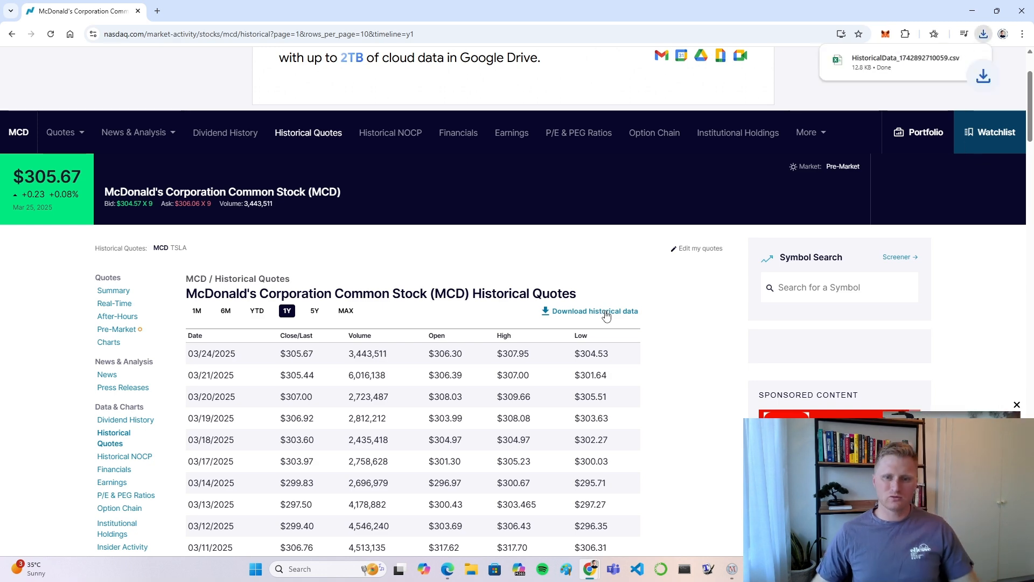
# Step: Return to the Historical Data symbol search and open the Coca-Cola (KO) historical quotes
pyautogui.click(13, 34)
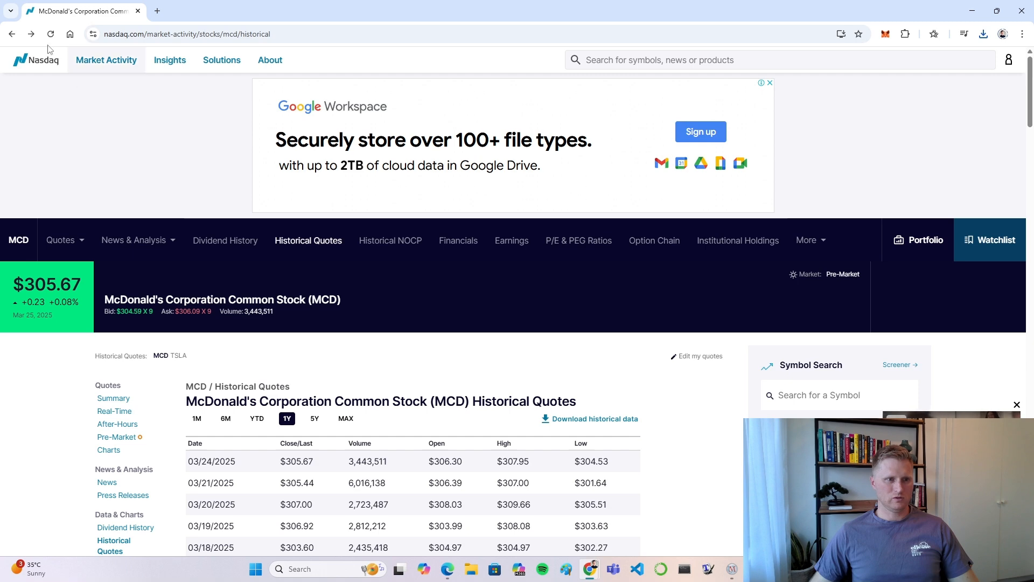
pyautogui.click(12, 35)
pyautogui.click(340, 323)
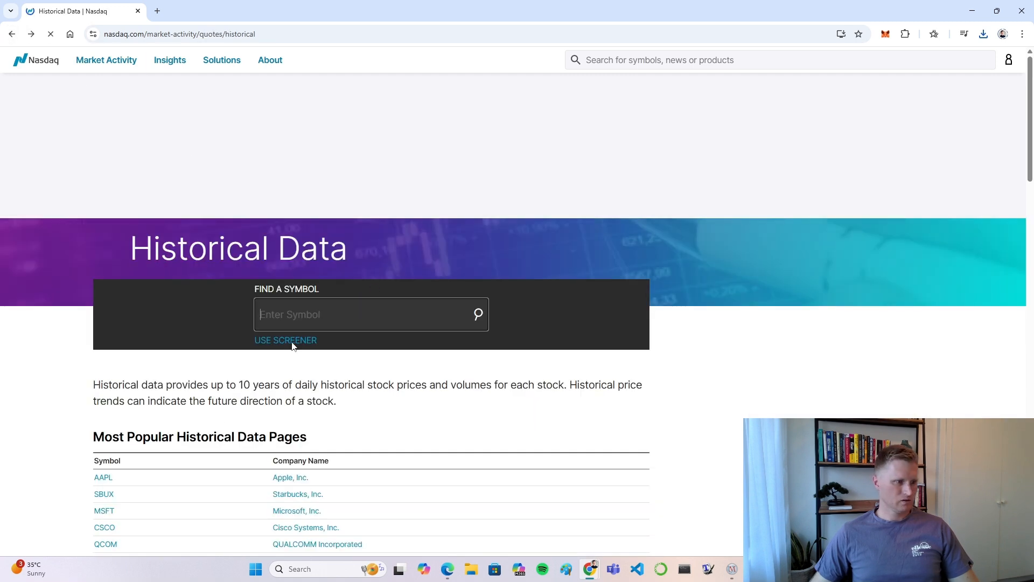
pyautogui.write('co')
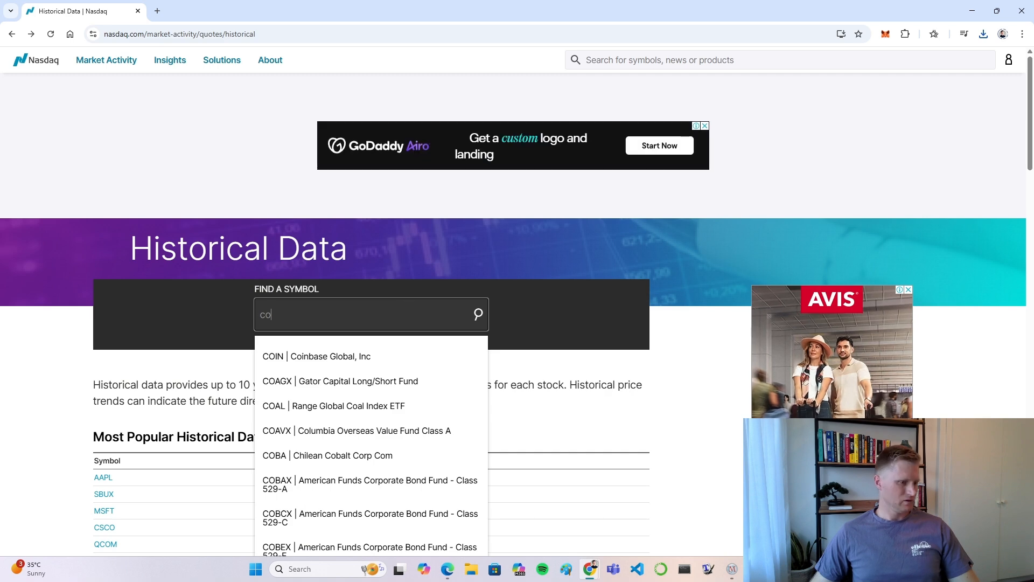
pyautogui.moveTo(1033, 573)
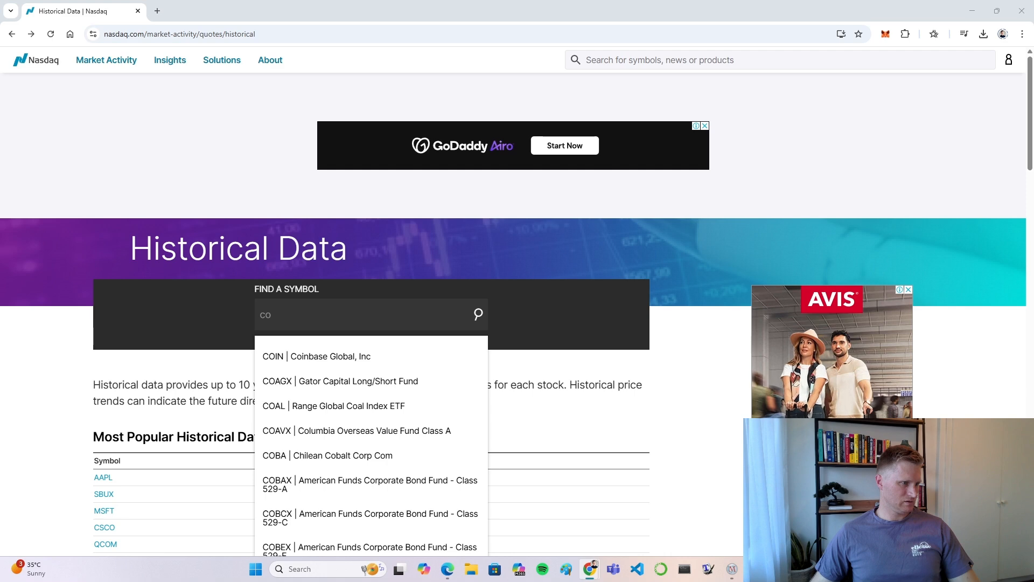
pyautogui.click(289, 320)
pyautogui.press('BackSpace')
pyautogui.press('BackSpace')
pyautogui.write('ko')
pyautogui.click(308, 355)
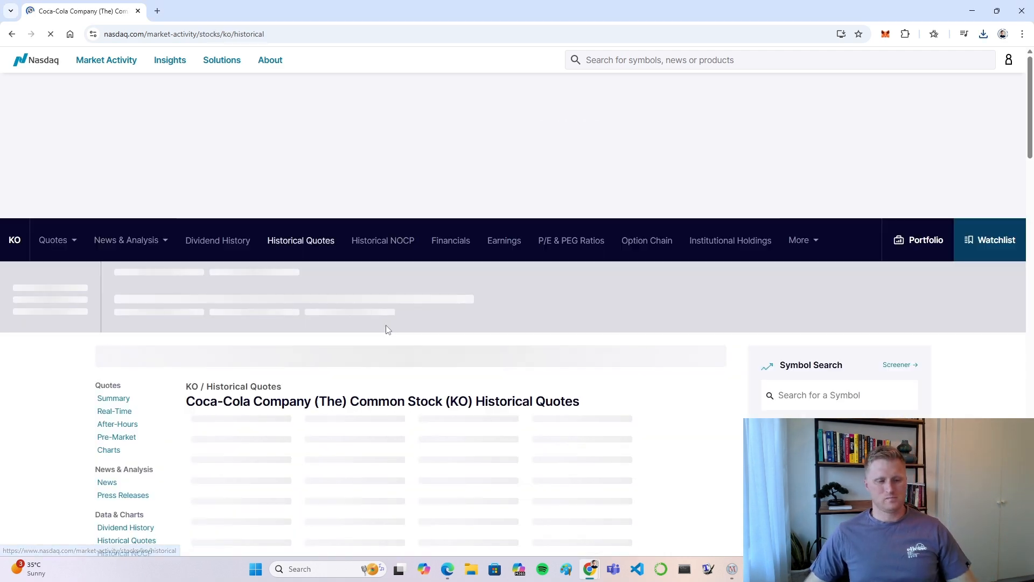
# Step: Set the Coca-Cola historical quotes to the 1Y range and download the historical data
pyautogui.click(287, 418)
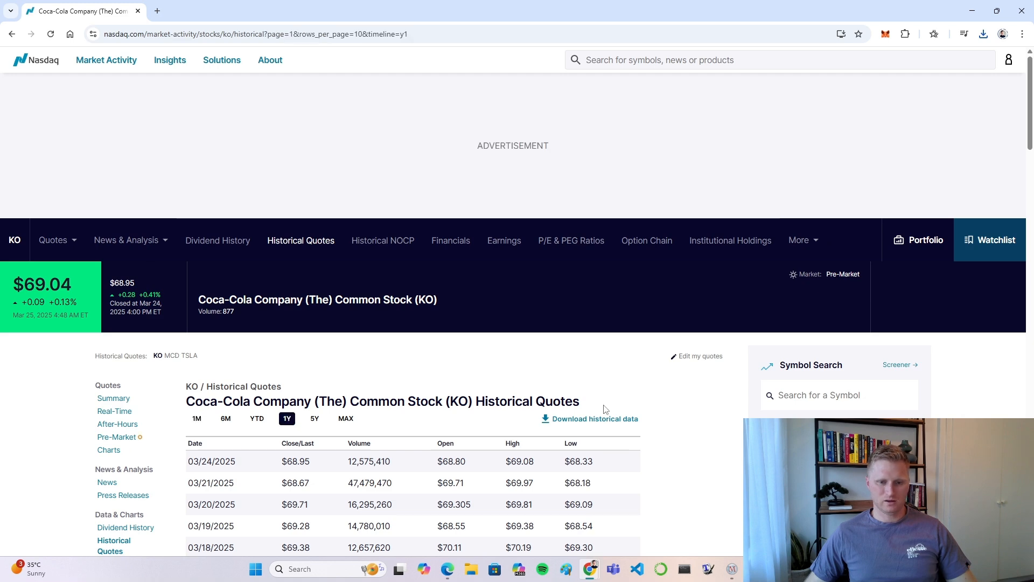
pyautogui.scroll(-1, 612, 361)
pyautogui.click(612, 362)
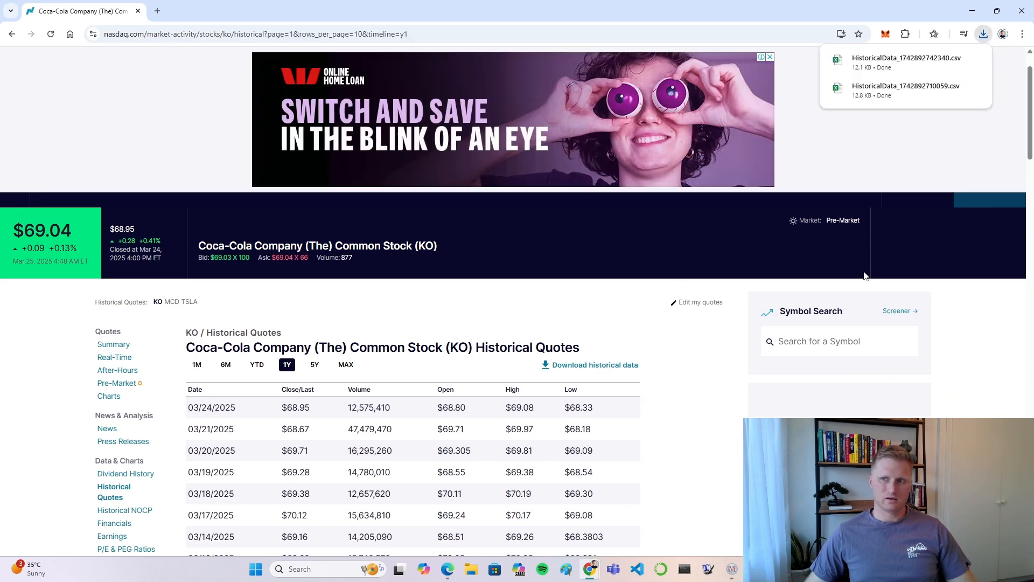
# Step: Open the downloaded McDonald's file HistoricalData_1742892710059.csv in Excel and check Chrome's recent download history
pyautogui.click(903, 93)
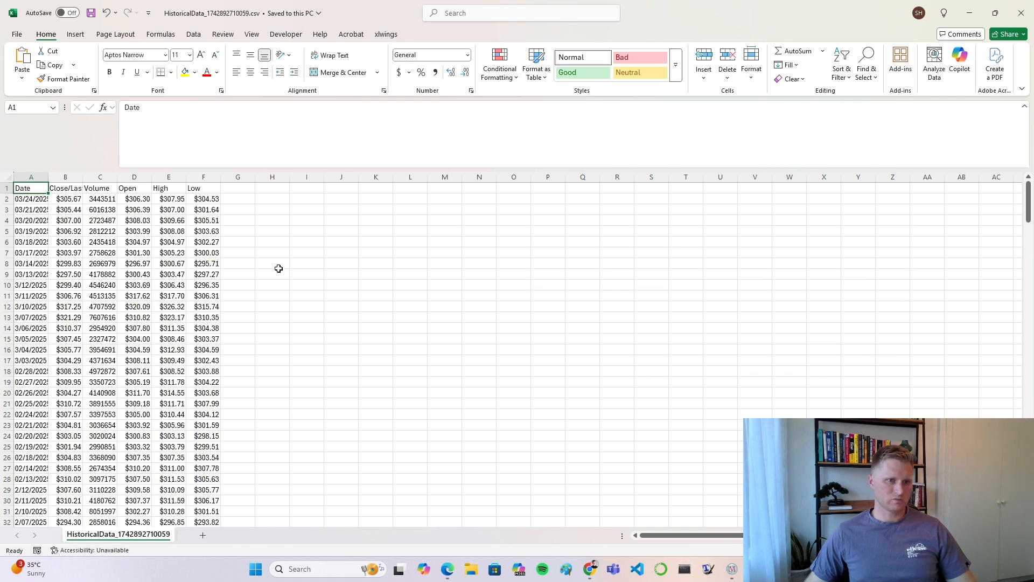
pyautogui.click(305, 254)
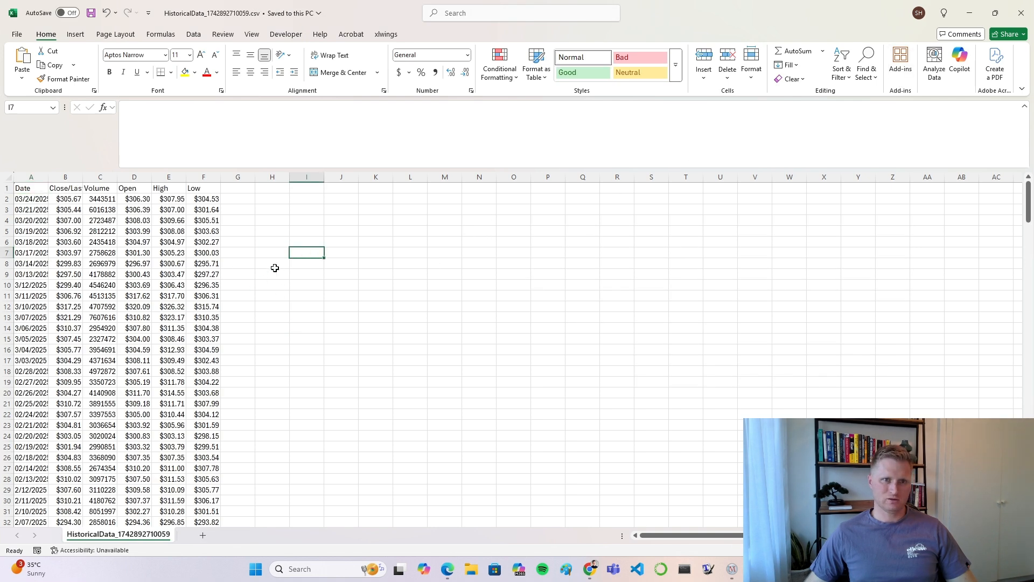
pyautogui.moveTo(590, 568)
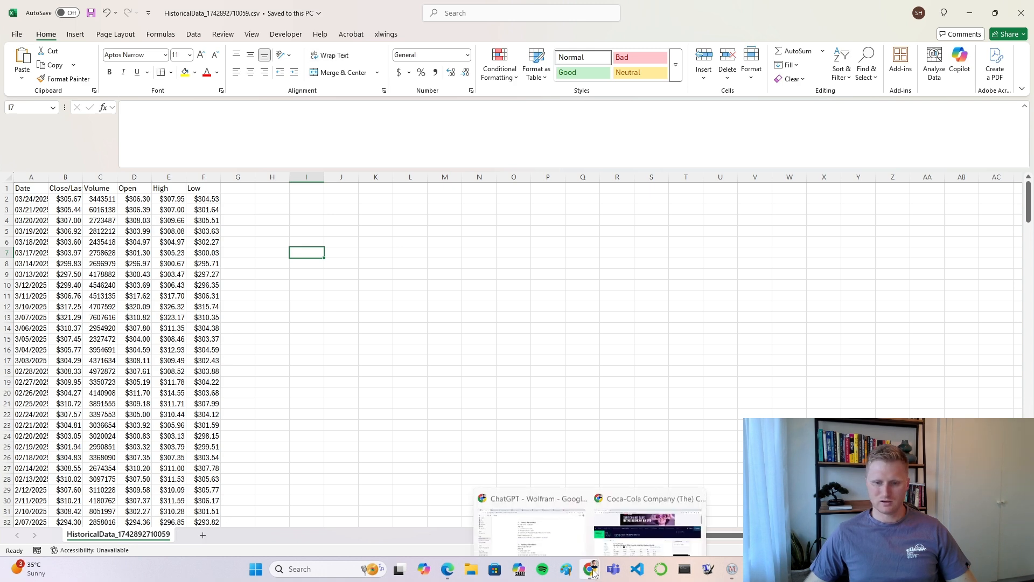
pyautogui.click(646, 506)
pyautogui.click(983, 33)
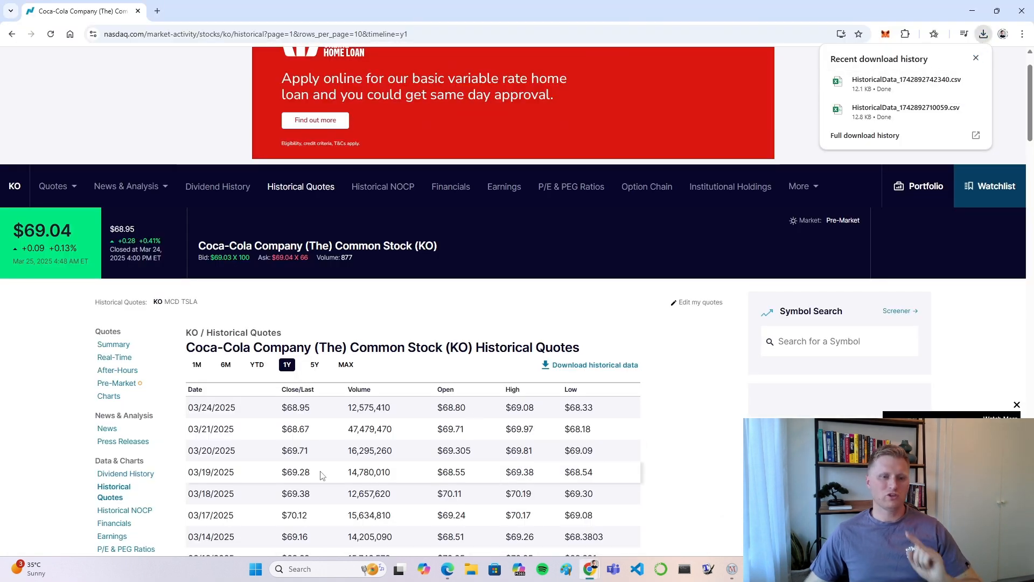
pyautogui.click(971, 11)
pyautogui.click(259, 277)
pyautogui.click(287, 230)
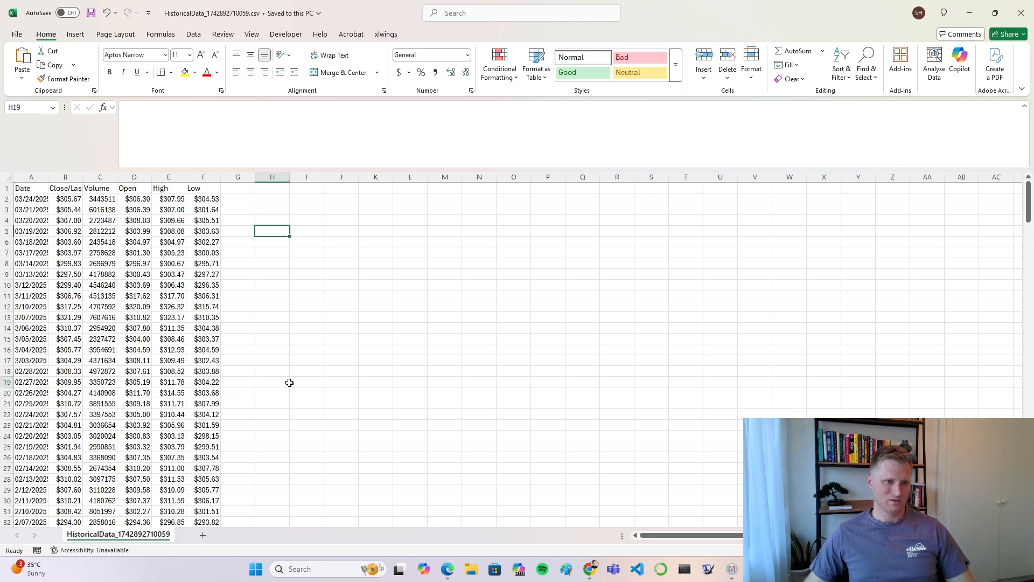
# Step: AutoFit the column widths across the whole McDonald's historical data sheet
pyautogui.click(8, 177)
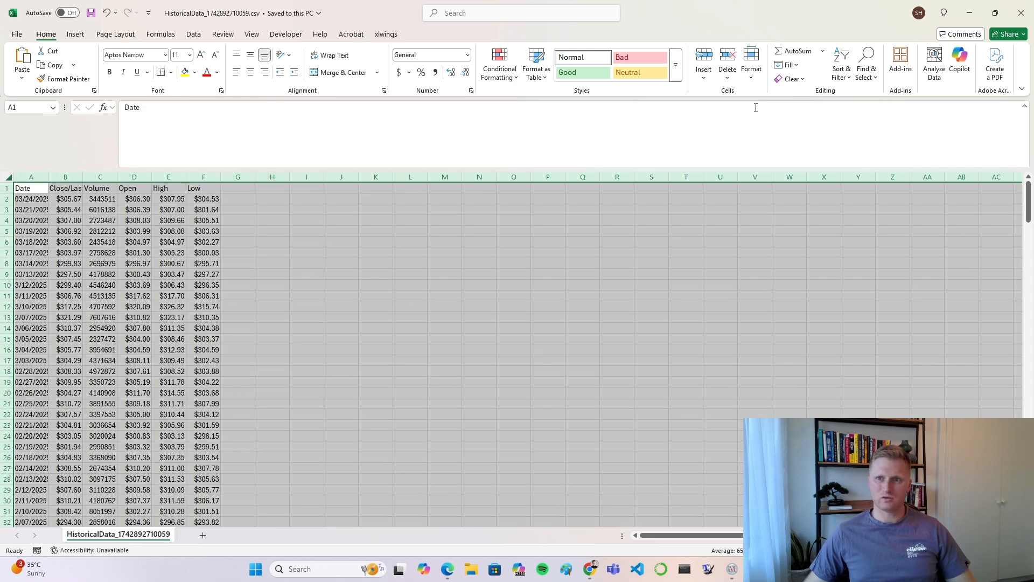
pyautogui.click(751, 62)
pyautogui.click(785, 156)
pyautogui.click(396, 266)
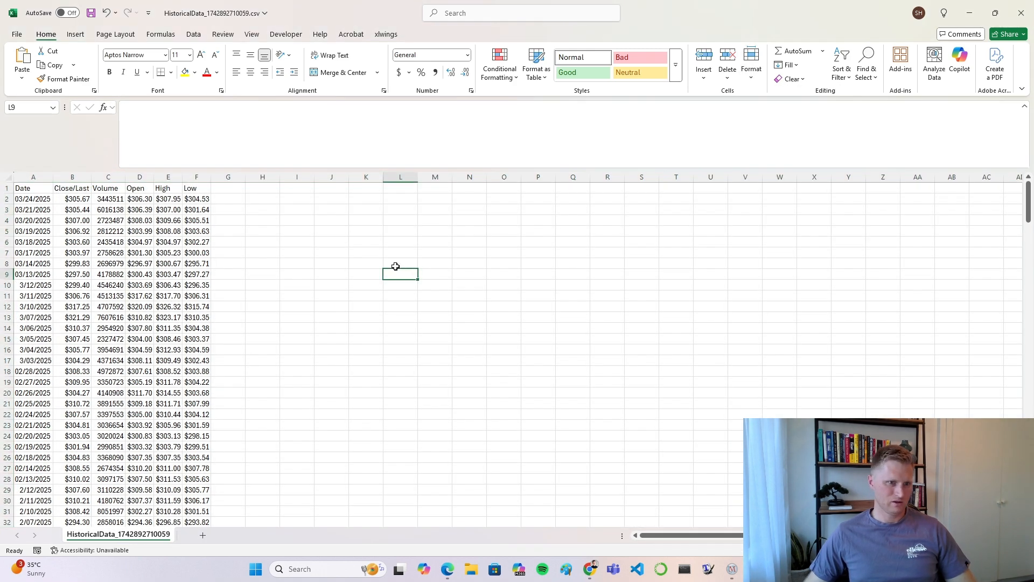
# Step: Delete the Volume, High and Low columns from the McDonald's historical data sheet
pyautogui.click(105, 177)
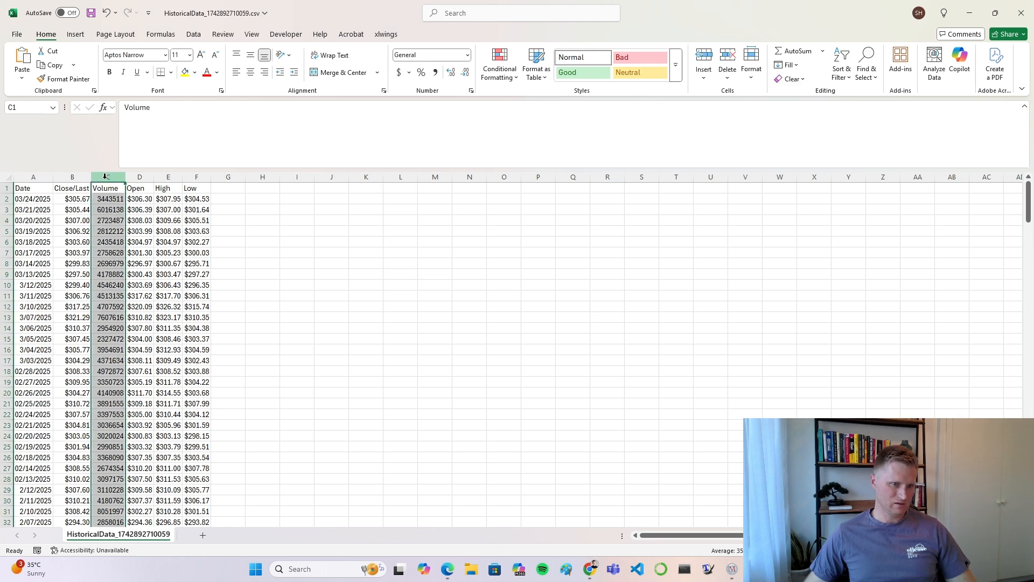
pyautogui.rightClick(105, 177)
pyautogui.click(129, 300)
pyautogui.click(229, 231)
pyautogui.moveTo(137, 174); pyautogui.dragTo(163, 178)
pyautogui.rightClick(163, 177)
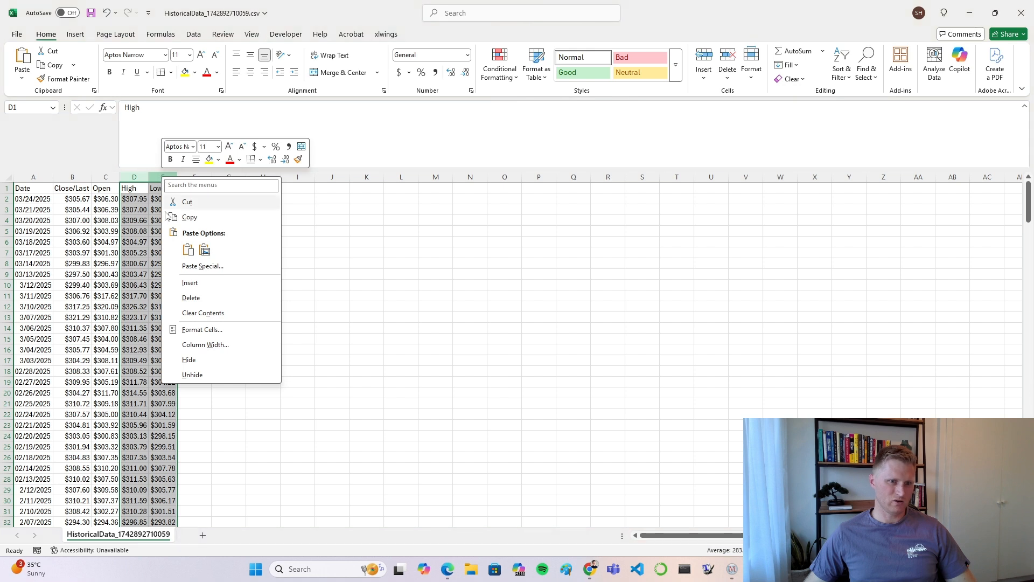
pyautogui.click(185, 298)
pyautogui.click(232, 210)
# Step: Reorder the McDonald's columns so Open sits in column B and Close/Last in column C, directly after Date
pyautogui.click(84, 177)
pyautogui.moveTo(84, 176); pyautogui.dragTo(108, 176)
pyautogui.hotkey('ctrl', 'c')
pyautogui.click(138, 176)
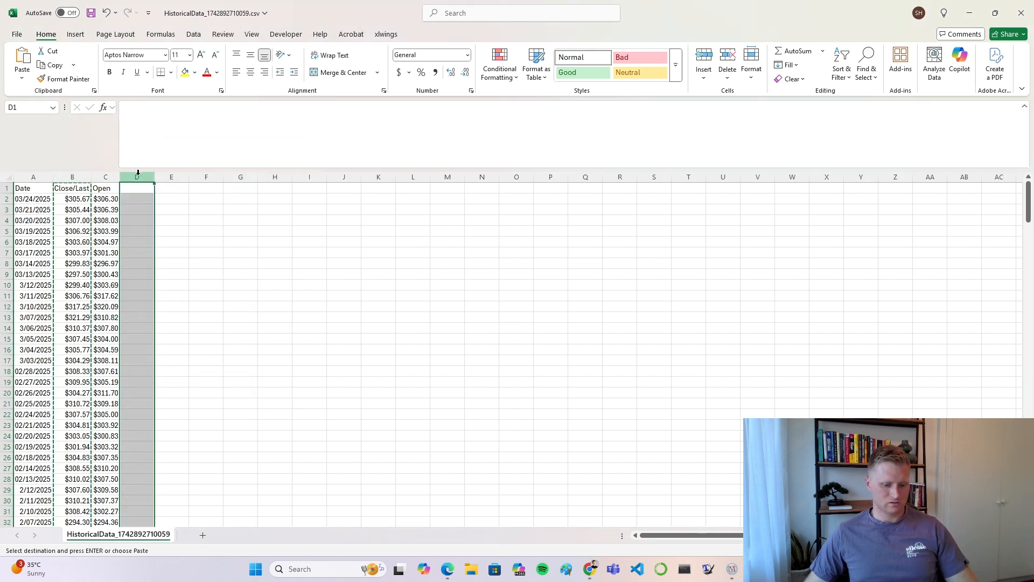
pyautogui.click(106, 177)
pyautogui.moveTo(106, 174); pyautogui.dragTo(71, 175)
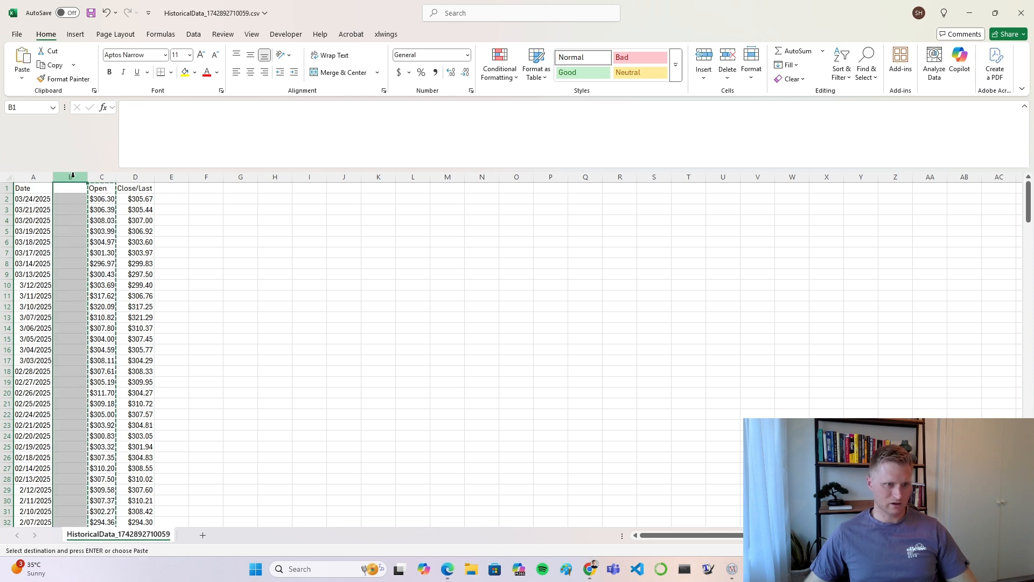
pyautogui.click(240, 230)
pyautogui.click(135, 177)
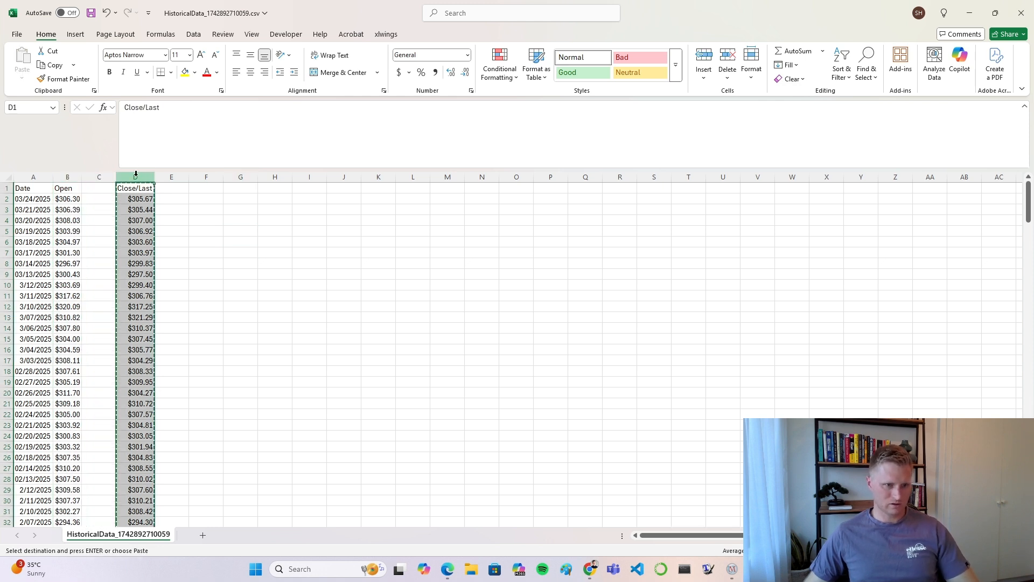
pyautogui.moveTo(142, 176); pyautogui.dragTo(108, 175)
# Step: Rename the McDonald's Close/Last header in C1 to Close
pyautogui.click(109, 188)
pyautogui.write('Close')
pyautogui.press('Return')
pyautogui.click(218, 251)
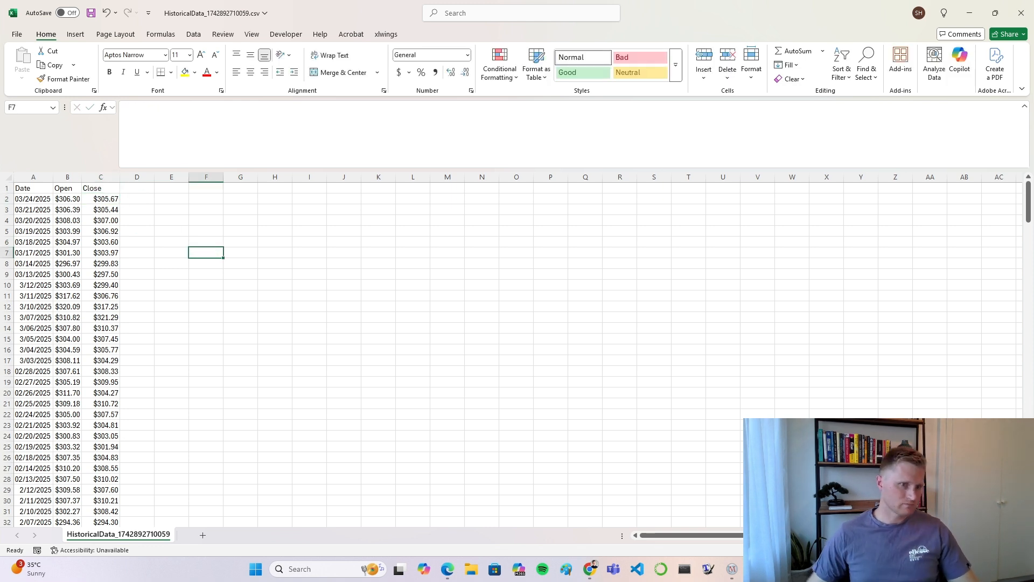
# Step: Copy the McDonald's Date, Open and Close columns into the Correlation Coefficient sheet of Mean Stock Move.xlsx, starting at A1
pyautogui.moveTo(20, 177); pyautogui.dragTo(83, 178)
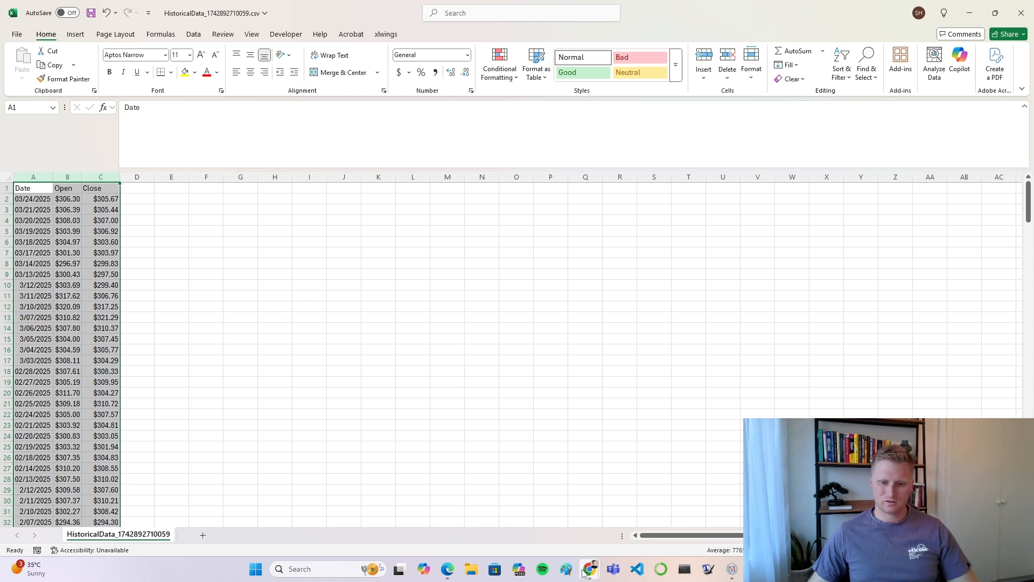
pyautogui.moveTo(589, 569)
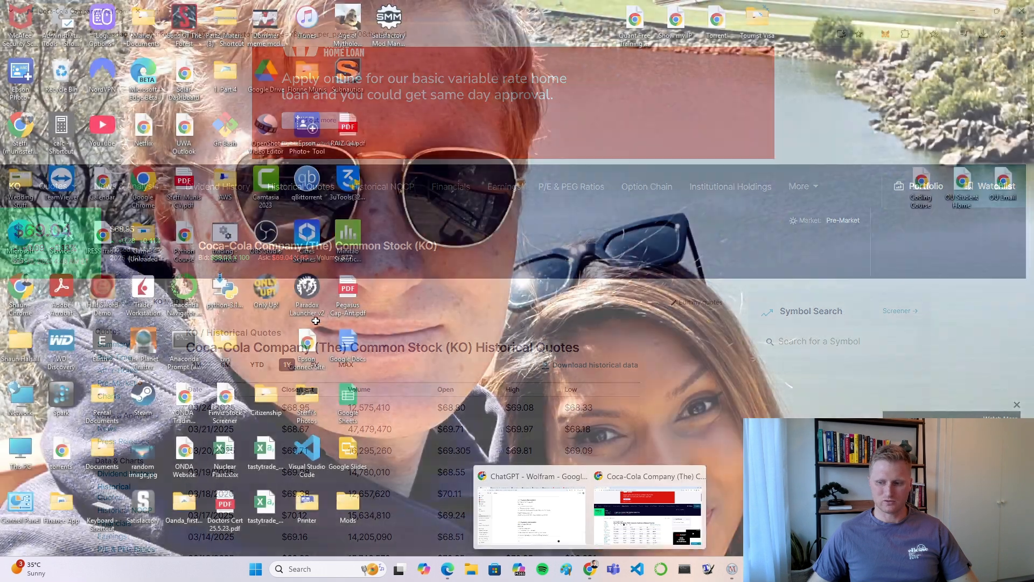
pyautogui.hotkey('ctrl', 'c')
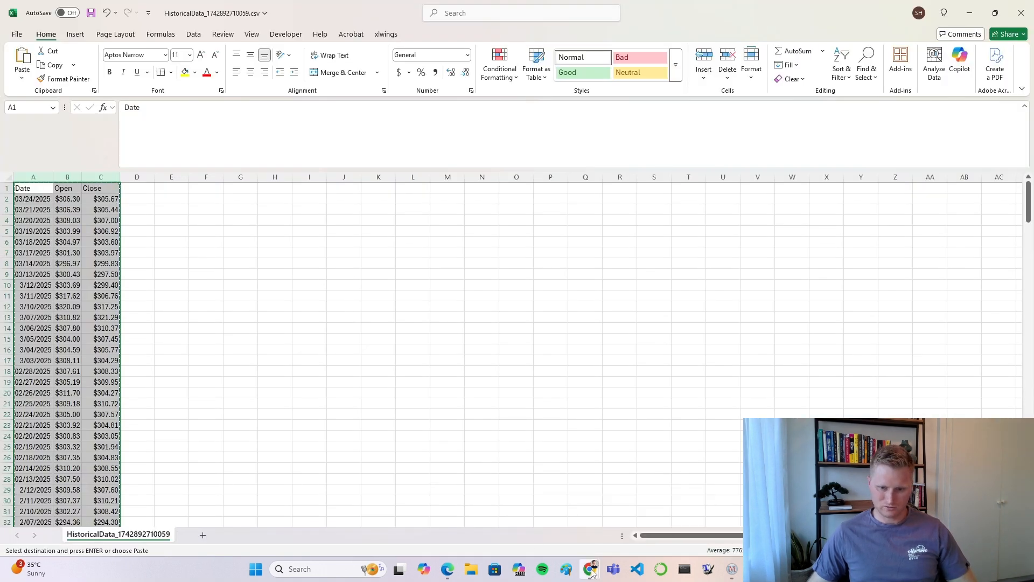
pyautogui.click(698, 520)
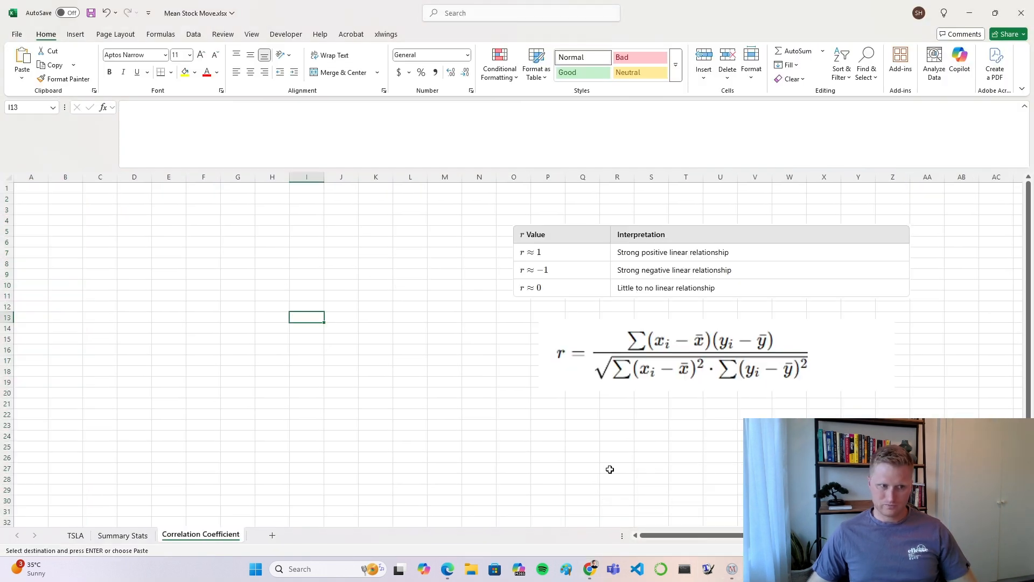
pyautogui.click(31, 176)
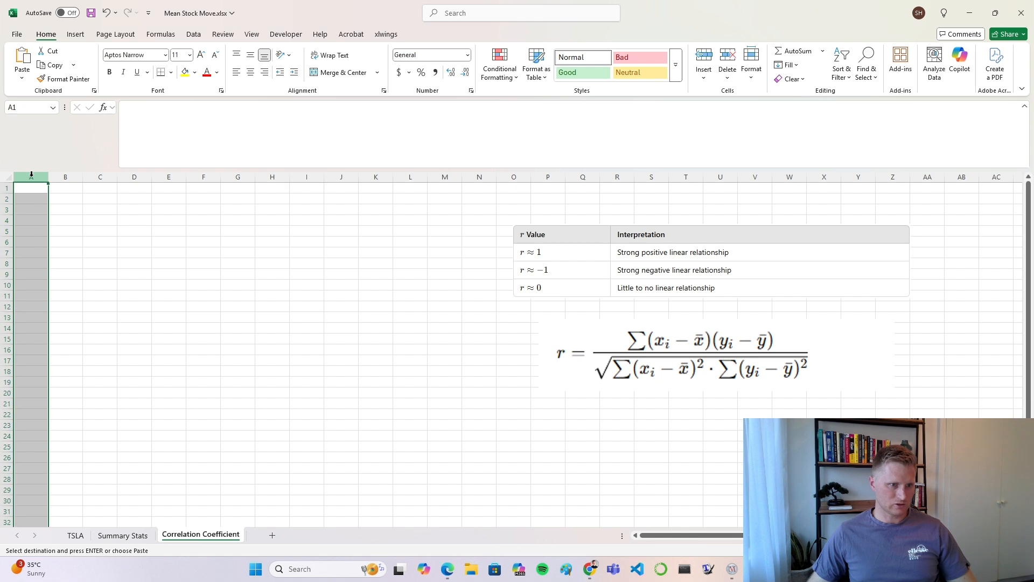
pyautogui.click(133, 257)
pyautogui.click(31, 188)
pyautogui.press('Return')
pyautogui.click(193, 234)
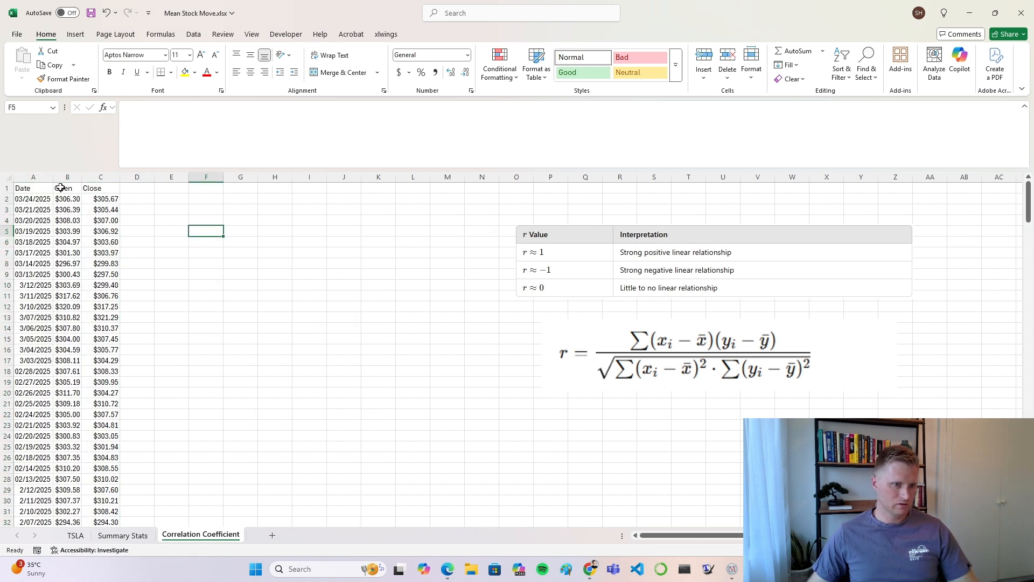
# Step: Insert a row above the McDonald's headers and label cell A1 as MCD
pyautogui.rightClick(12, 188)
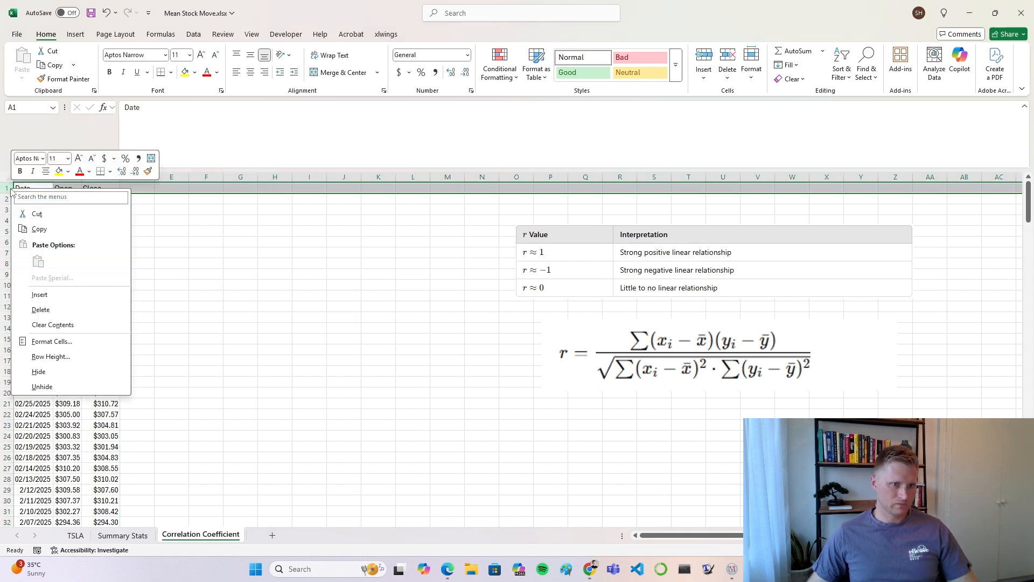
pyautogui.click(39, 295)
pyautogui.click(40, 186)
pyautogui.write('M')
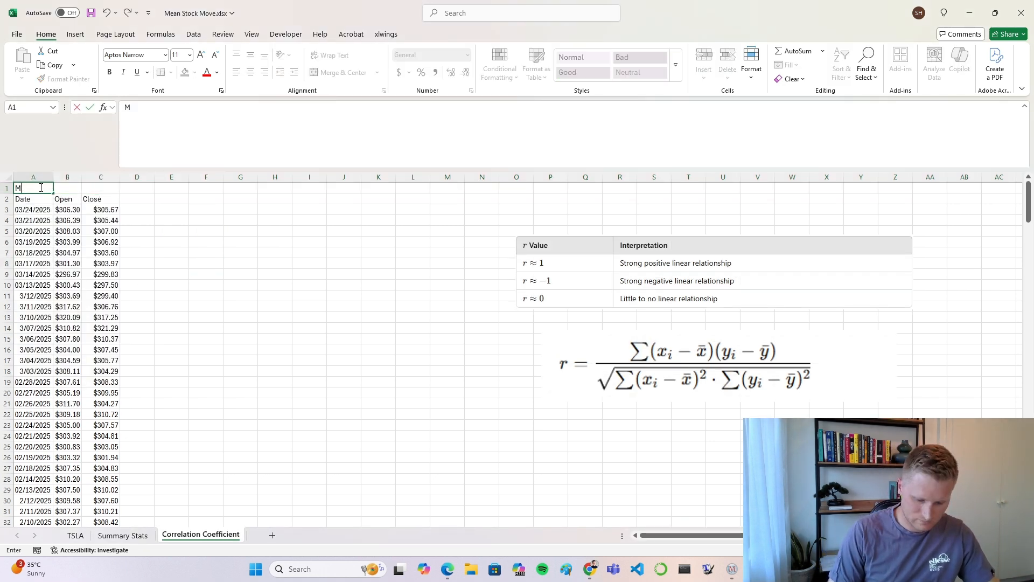
pyautogui.write('<CD')
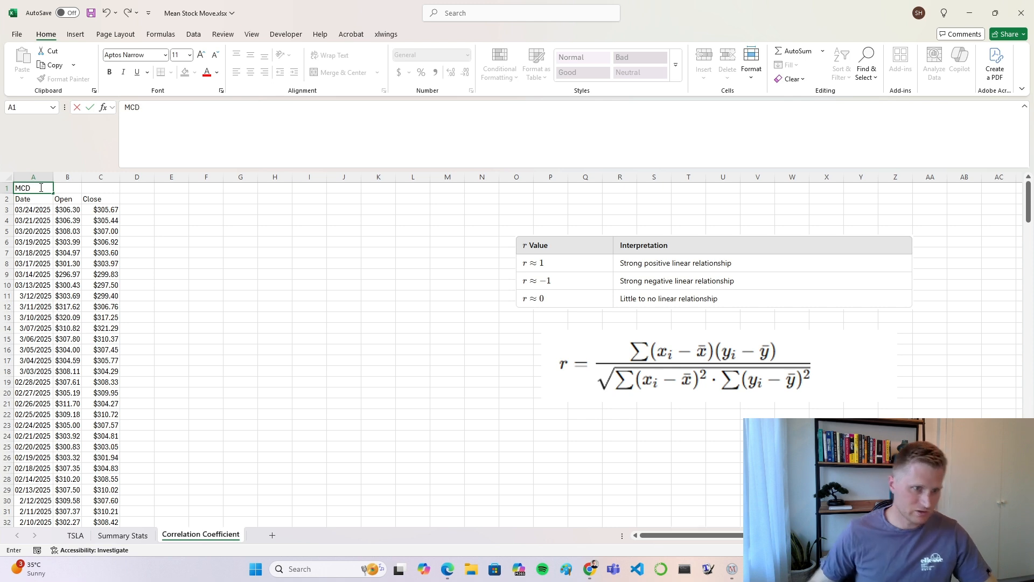
pyautogui.click(205, 231)
pyautogui.click(35, 189)
pyautogui.click(186, 250)
# Step: Enter the label KO in cell D1 for the Coca-Cola data
pyautogui.click(148, 208)
pyautogui.click(283, 319)
pyautogui.click(139, 189)
pyautogui.write('KO')
pyautogui.click(269, 264)
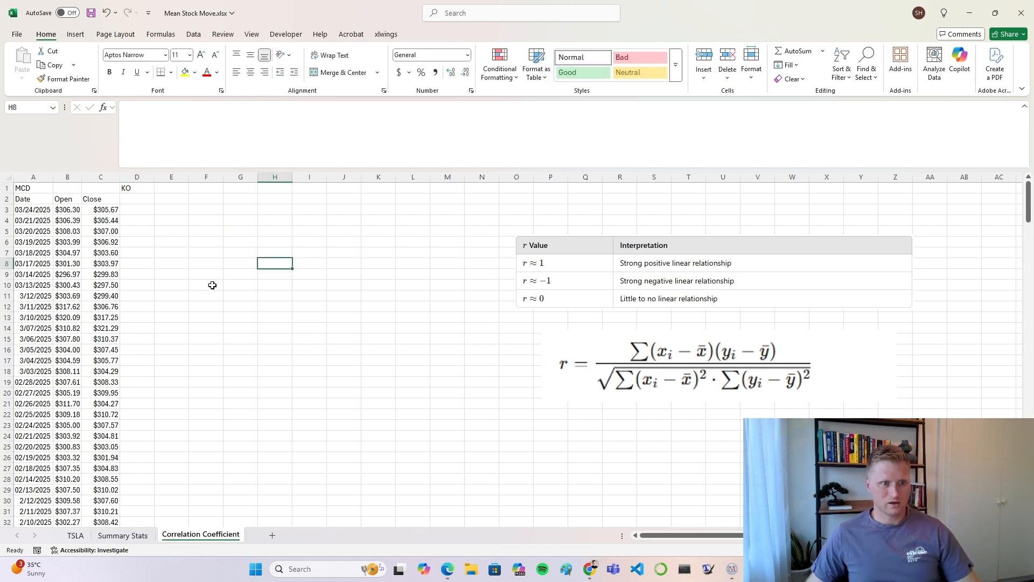
# Step: Close the McDonald's file HistoricalData_1742892710059.csv and return to Mean Stock Move.xlsx
pyautogui.click(755, 569)
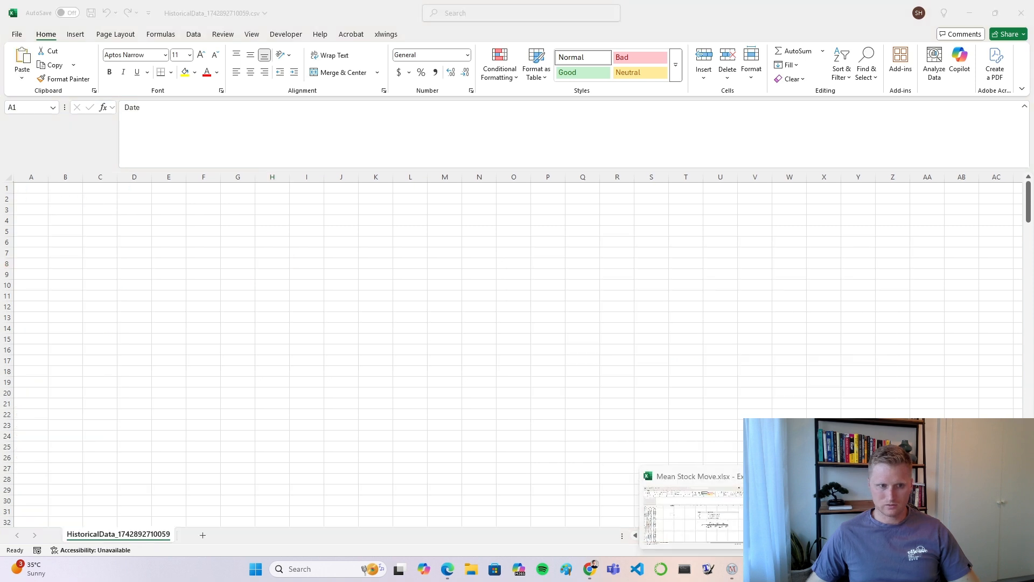
pyautogui.click(813, 511)
pyautogui.click(1031, 20)
pyautogui.click(557, 359)
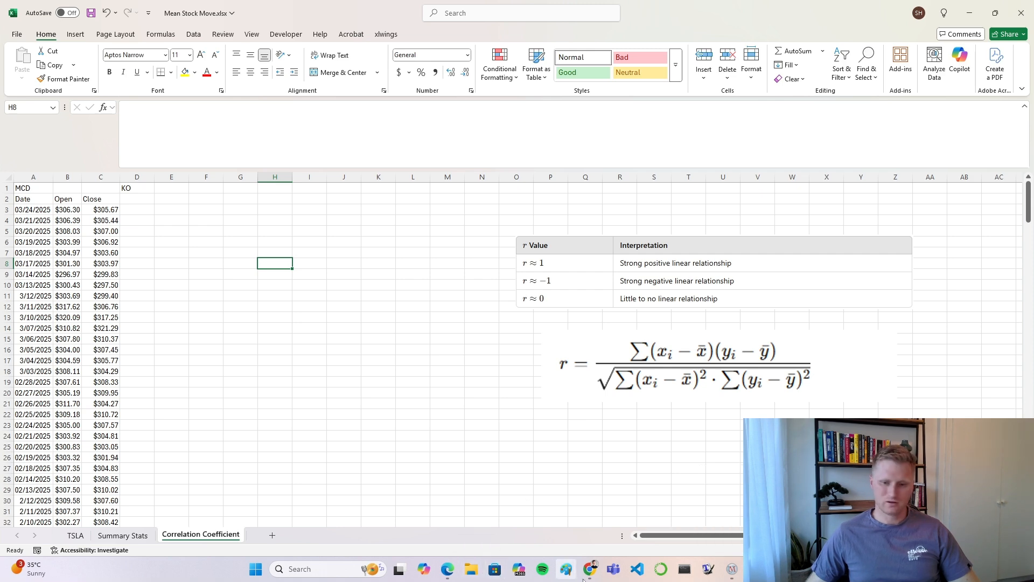
# Step: Switch to Chrome and open the downloaded Coca-Cola file HistoricalData_1742892742340.csv in Excel
pyautogui.moveTo(588, 575)
pyautogui.click(651, 530)
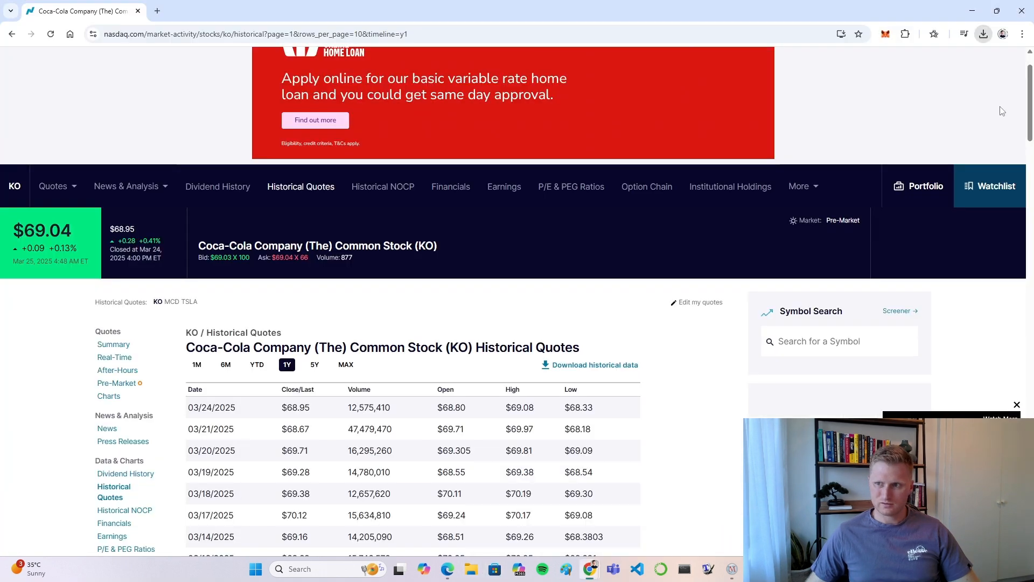
pyautogui.click(983, 36)
pyautogui.click(930, 88)
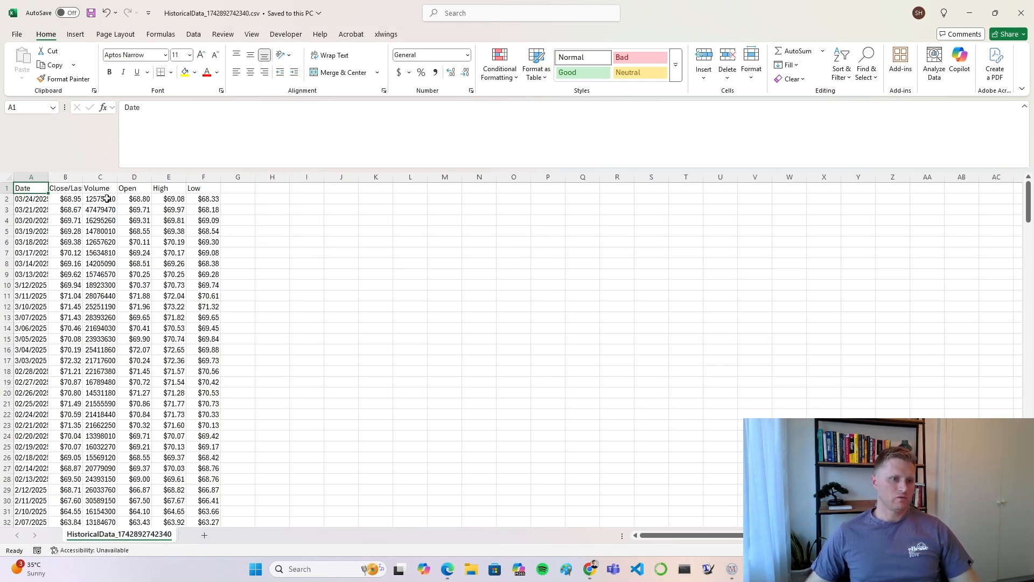
# Step: Delete the Volume, High and Low columns from the Coca-Cola historical data sheet
pyautogui.click(65, 177)
pyautogui.click(99, 177)
pyautogui.rightClick(103, 177)
pyautogui.click(128, 300)
pyautogui.click(238, 241)
pyautogui.moveTo(134, 176); pyautogui.dragTo(169, 176)
pyautogui.press('Delete')
pyautogui.click(272, 274)
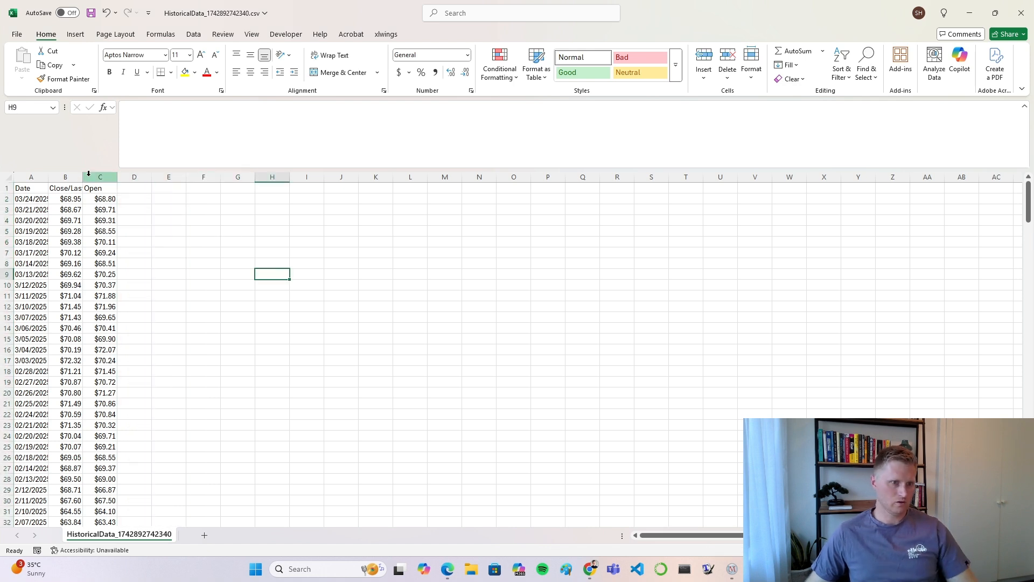
# Step: Reorder the Coca-Cola columns so Open sits in column B and Close/Last in column C, directly after Date
pyautogui.click(89, 175)
pyautogui.click(69, 176)
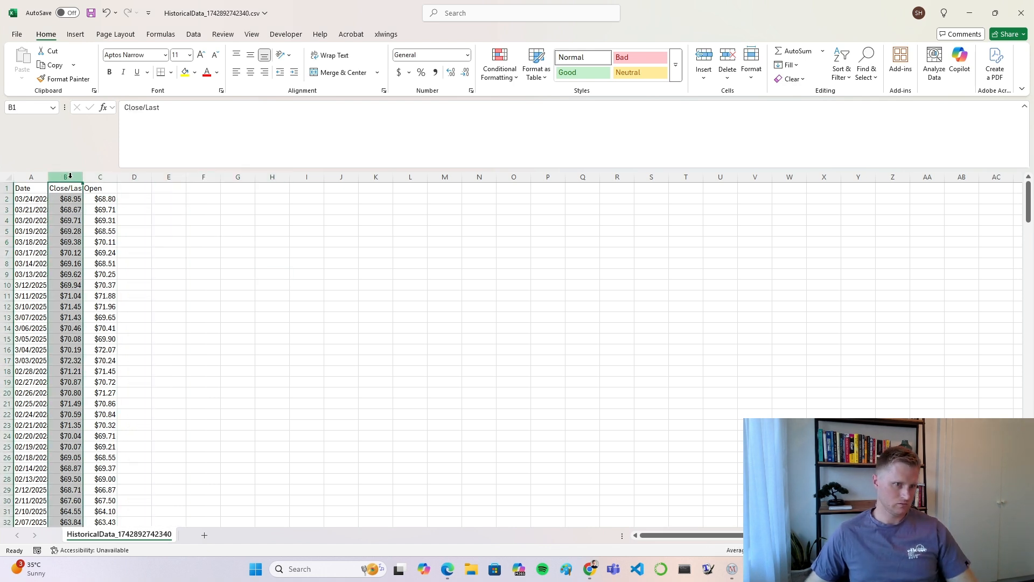
pyautogui.hotkey('ctrl', 'x')
pyautogui.click(134, 176)
pyautogui.press('Return')
pyautogui.click(203, 209)
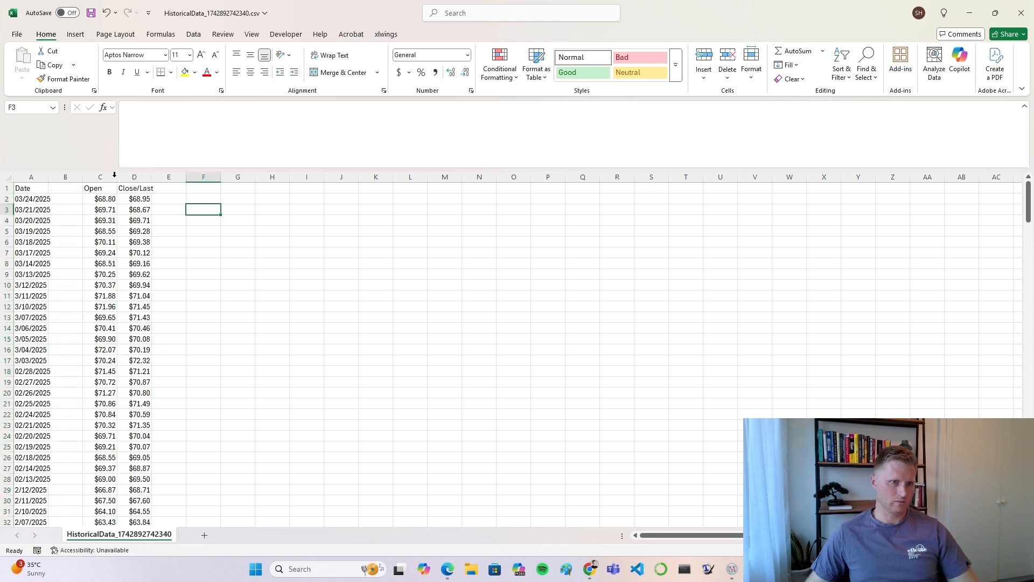
pyautogui.click(107, 173)
pyautogui.hotkey('ctrl', 'x')
pyautogui.click(66, 177)
pyautogui.press('Return')
pyautogui.click(131, 176)
pyautogui.hotkey('ctrl', 'x')
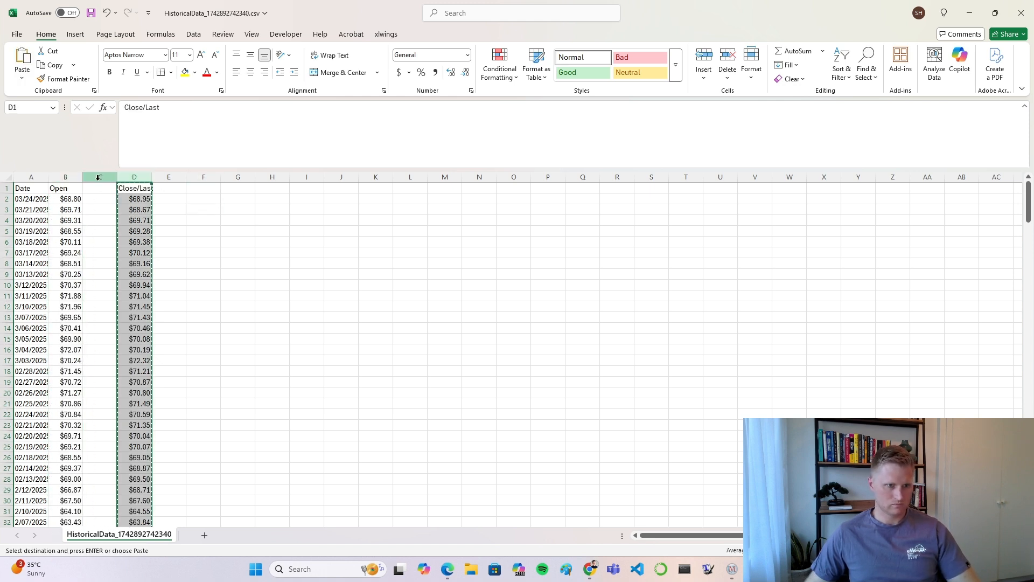
pyautogui.click(100, 176)
pyautogui.press('Return')
pyautogui.click(168, 209)
# Step: Rename the Coca-Cola Close/Last header in C1 to Close
pyautogui.click(108, 186)
pyautogui.write('Close')
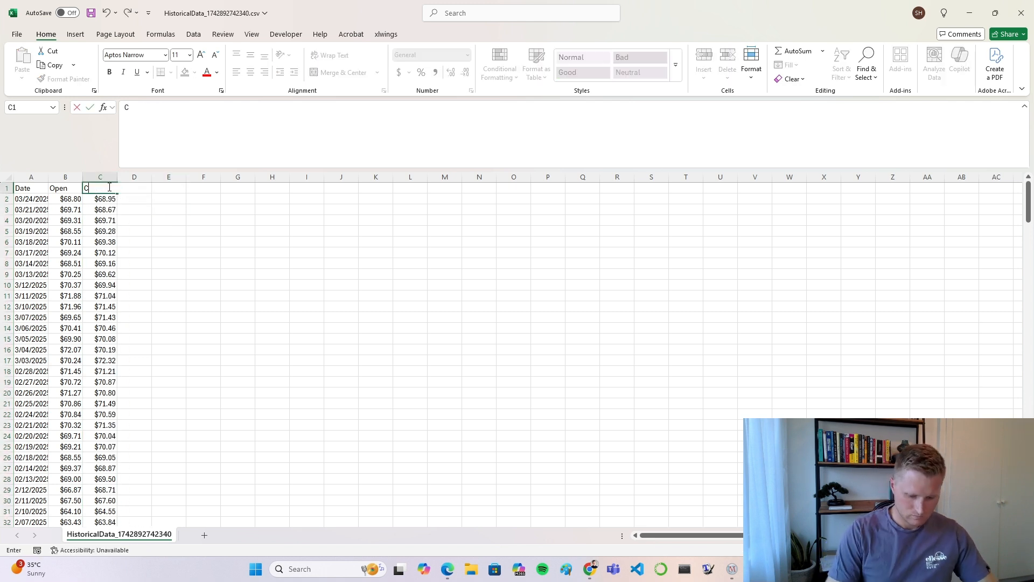
pyautogui.press('Return')
pyautogui.click(168, 274)
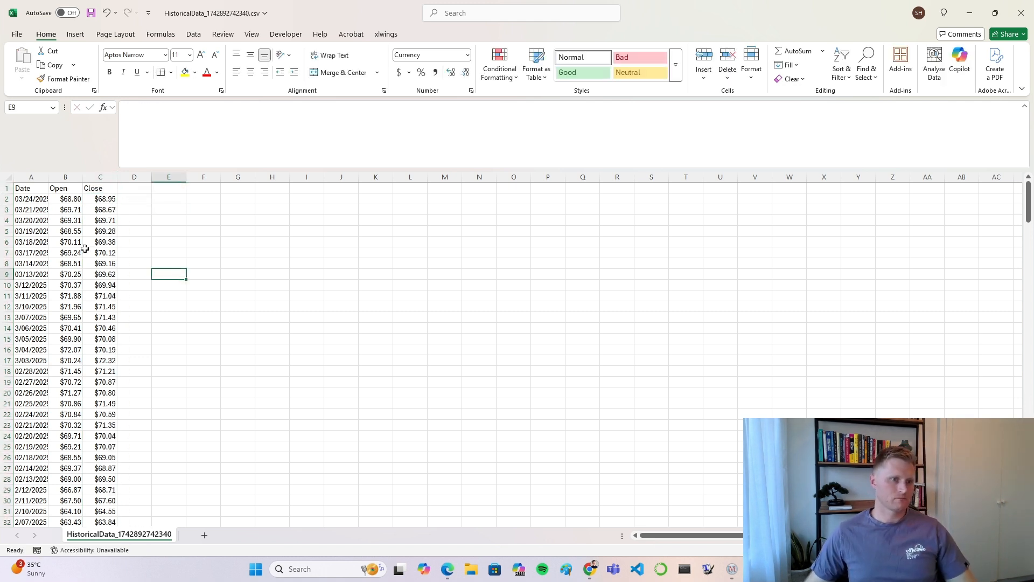
# Step: Copy the Coca-Cola Date, Open and Close columns and try to paste them at D2 of the Correlation Coefficient sheet
pyautogui.moveTo(33, 172); pyautogui.dragTo(91, 172)
pyautogui.hotkey('ctrl', 'c')
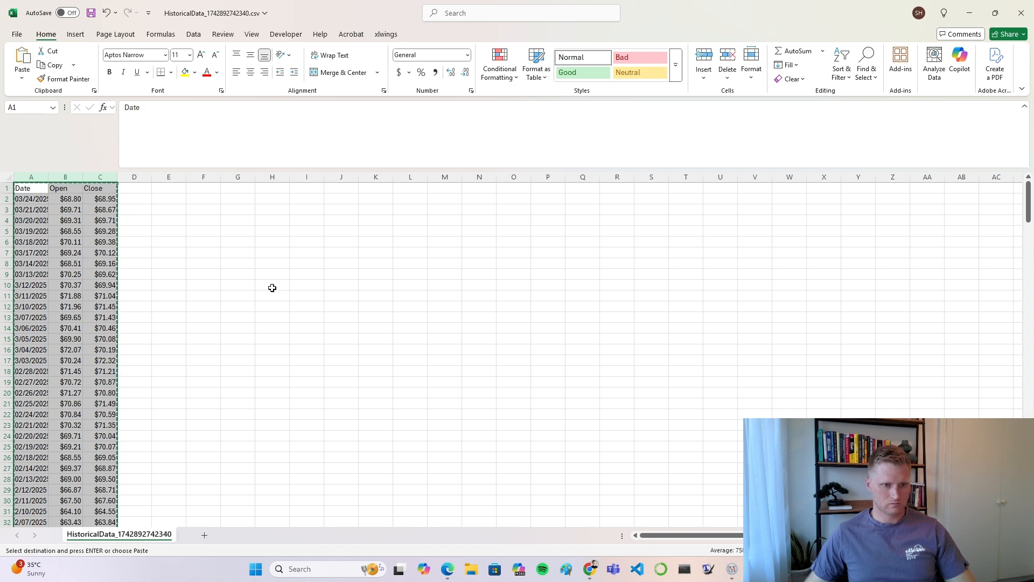
pyautogui.moveTo(732, 570)
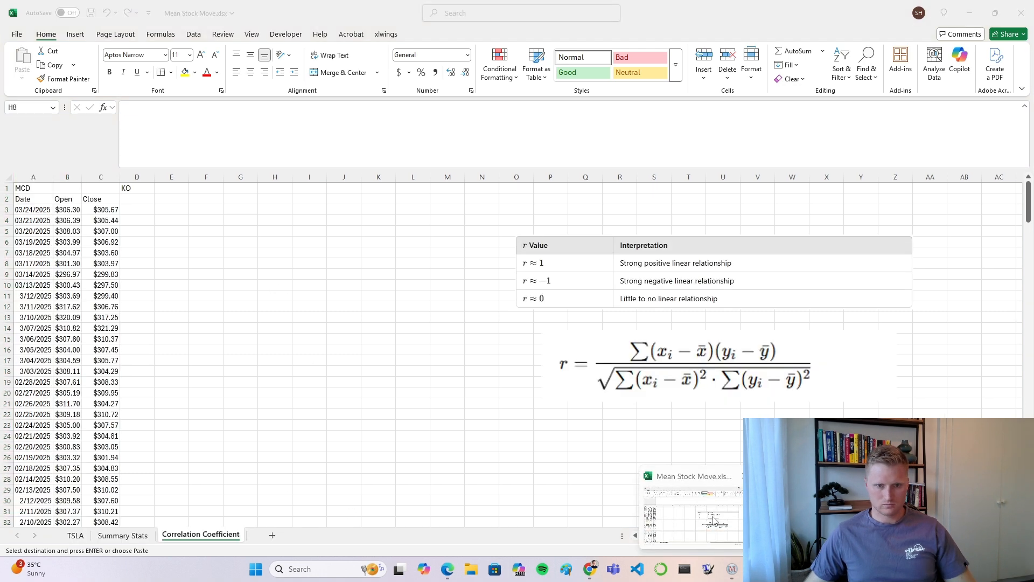
pyautogui.click(692, 515)
pyautogui.click(137, 197)
pyautogui.hotkey('ctrl', 'v')
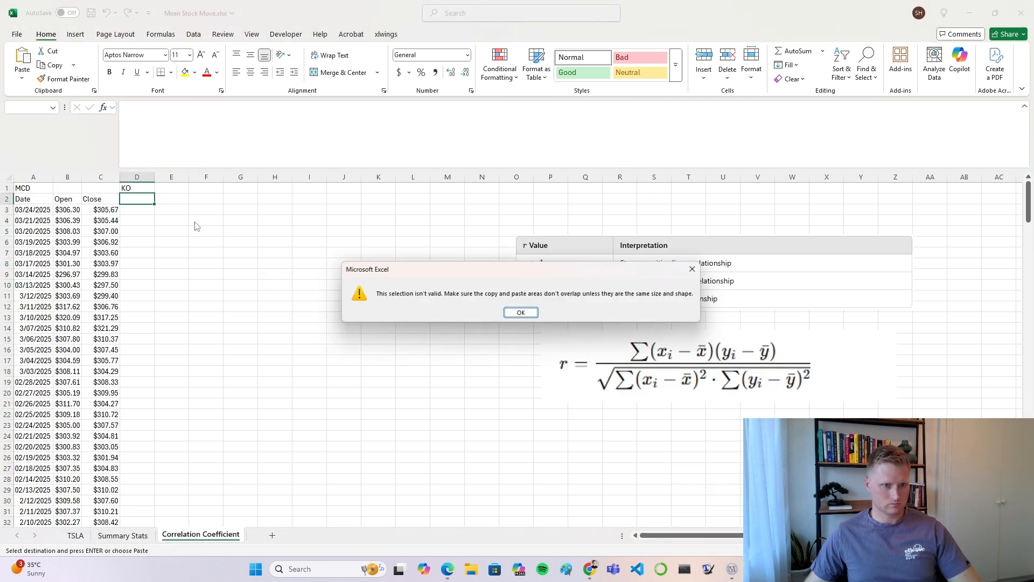
pyautogui.press('Return')
pyautogui.click(203, 249)
pyautogui.click(150, 199)
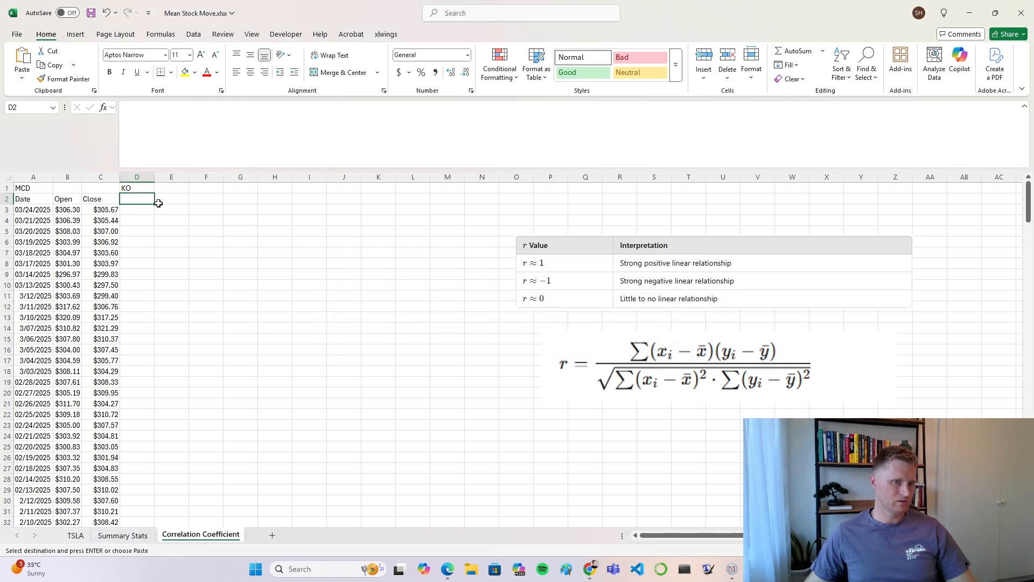
# Step: Paste the copied Coca-Cola Date, Open and Close columns into columns D to F of the Correlation Coefficient sheet, starting at D1
pyautogui.moveTo(732, 570)
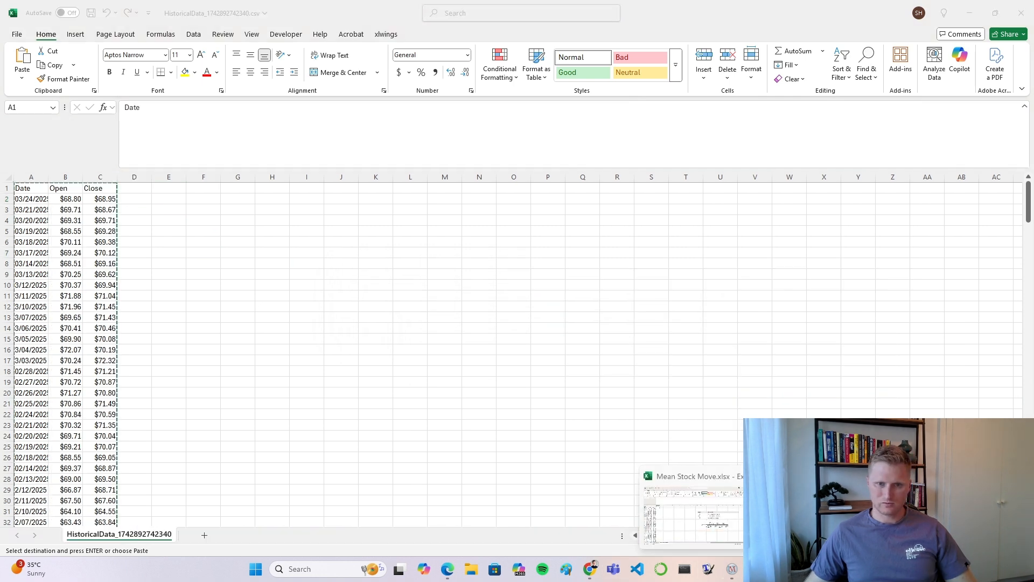
pyautogui.click(695, 514)
pyautogui.click(169, 255)
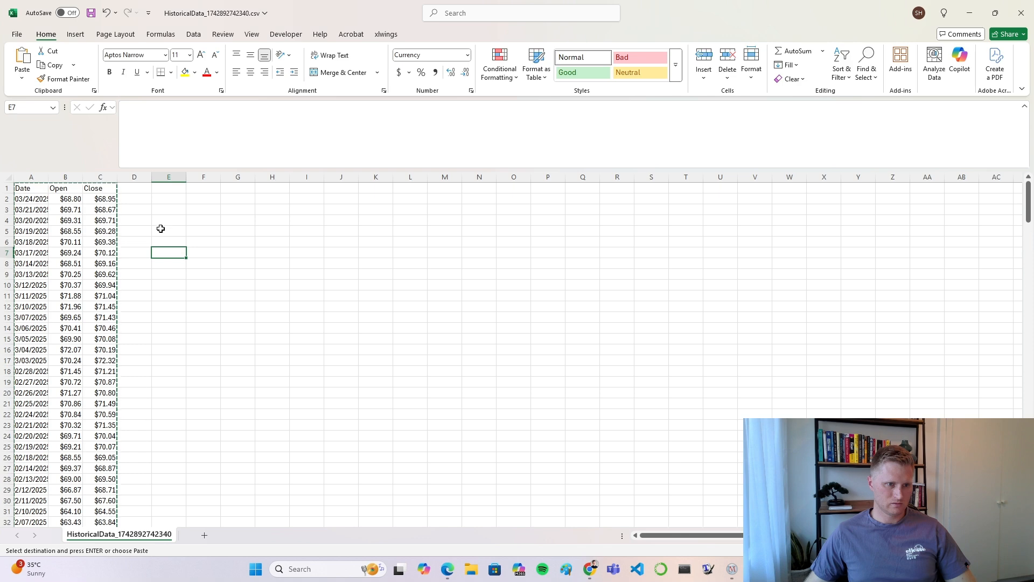
pyautogui.moveTo(732, 570)
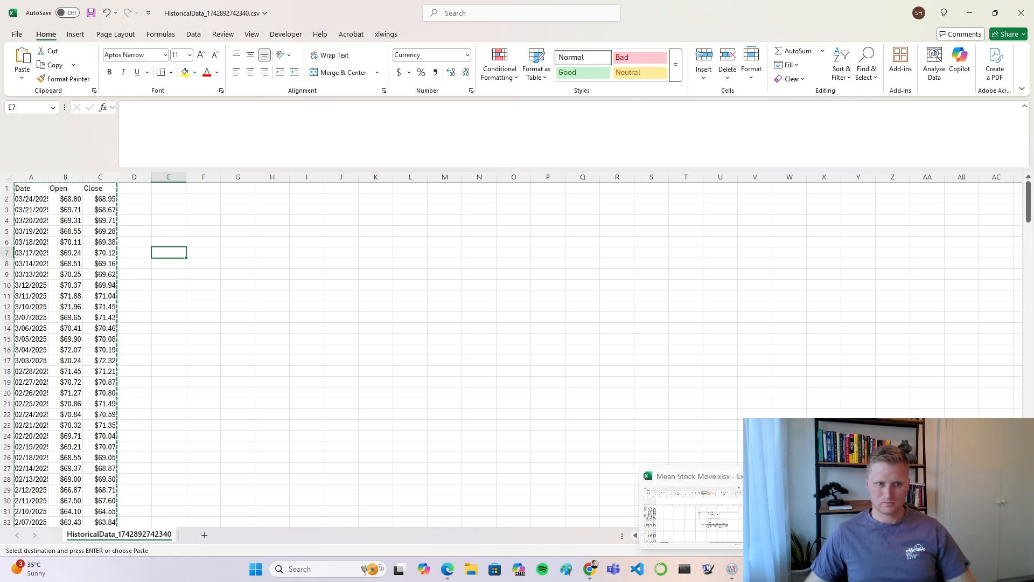
pyautogui.click(695, 515)
pyautogui.press('Return')
pyautogui.click(274, 252)
# Step: Try to copy the Coca-Cola columns D to F and paste them at I4
pyautogui.moveTo(130, 188); pyautogui.dragTo(219, 415)
pyautogui.click(272, 328)
pyautogui.moveTo(139, 177); pyautogui.dragTo(197, 178)
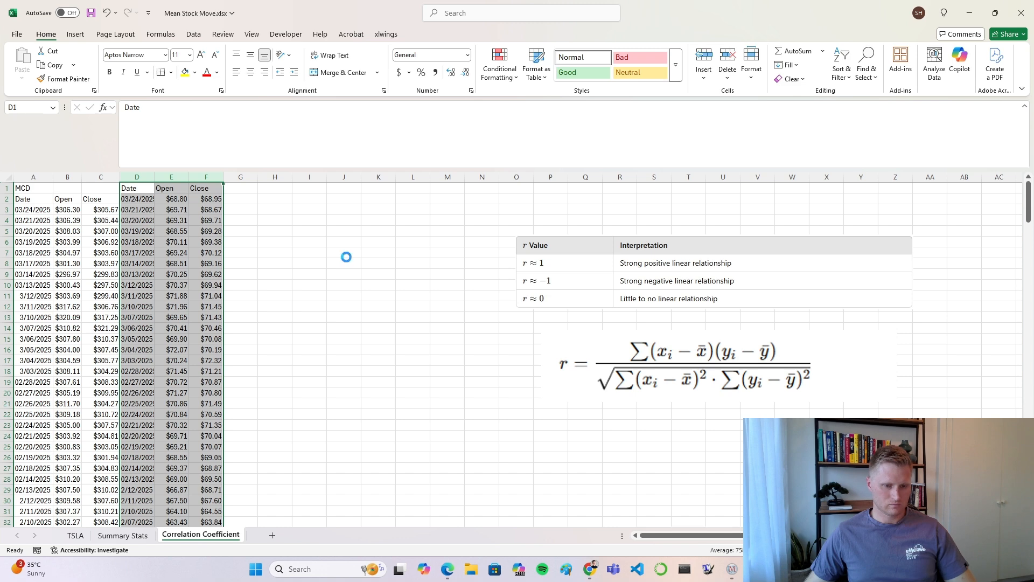
pyautogui.hotkey('ctrl', 'c')
pyautogui.click(310, 220)
pyautogui.hotkey('ctrl', 'v')
pyautogui.press('Return')
pyautogui.click(309, 274)
pyautogui.press('Escape')
# Step: Move the Coca-Cola Date, Open and Close block from D1:F251 down one row so it starts at D2
pyautogui.moveTo(132, 188); pyautogui.dragTo(207, 501)
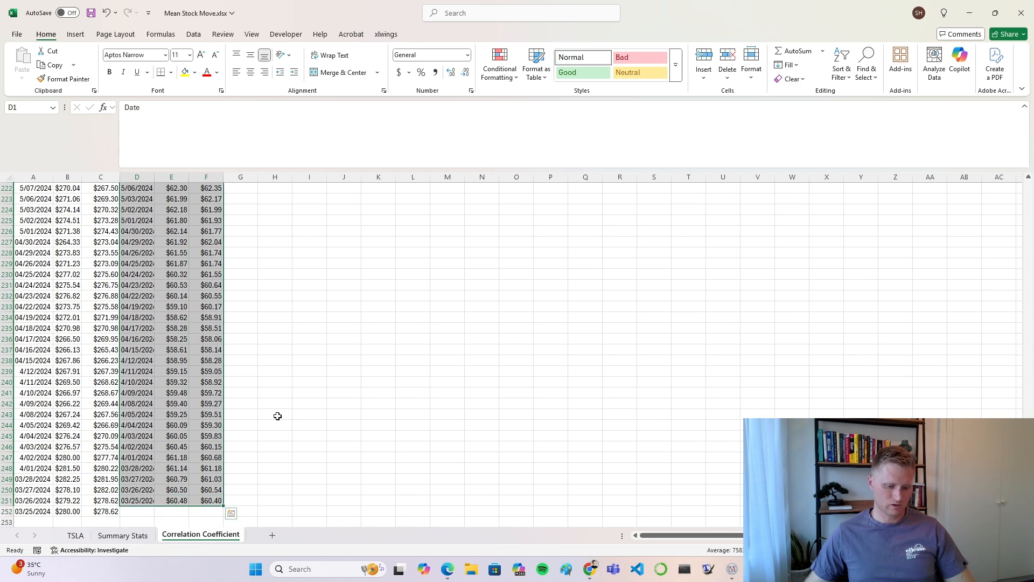
pyautogui.hotkey('ctrl', 'c')
pyautogui.click(136, 201)
pyautogui.press('Return')
pyautogui.click(357, 256)
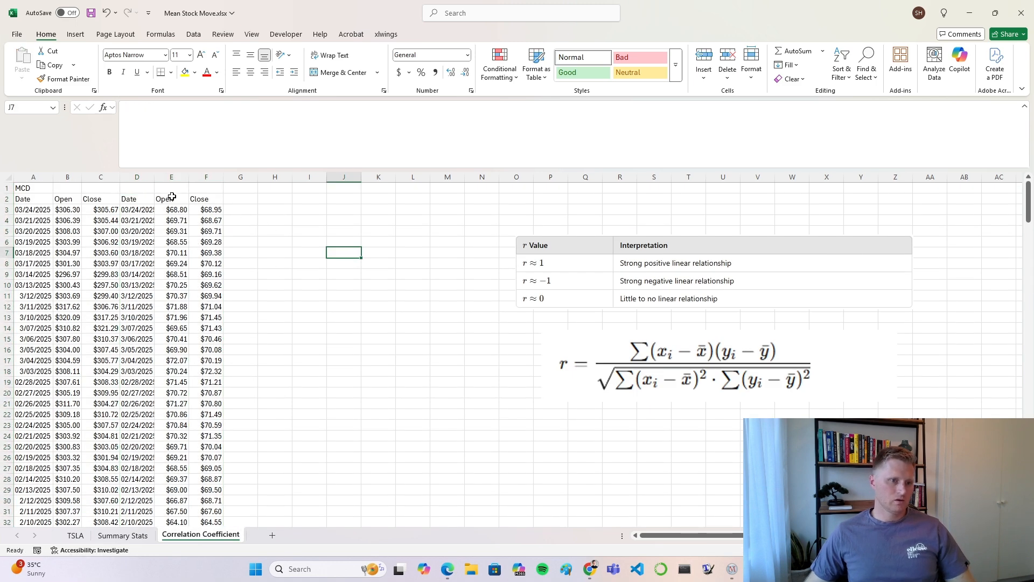
# Step: Label the Coca-Cola block by entering KO in cell D1
pyautogui.click(144, 187)
pyautogui.write('KO')
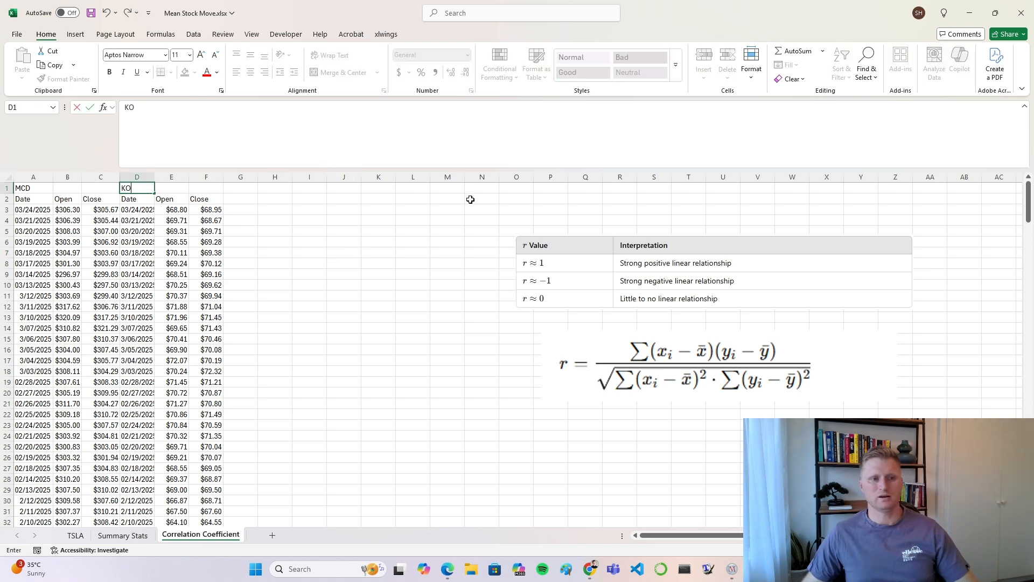
pyautogui.click(377, 253)
pyautogui.click(279, 284)
# Step: Compare the first and last Coca-Cola dates in column D with the McDonald's dates in column A
pyautogui.click(131, 213)
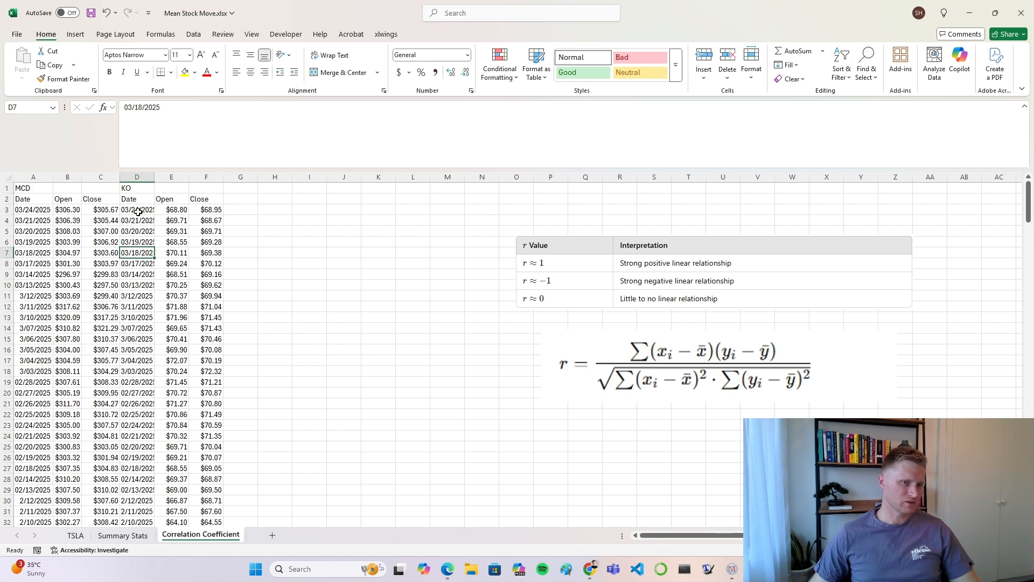
pyautogui.scroll(-20, 137, 270)
pyautogui.scroll(-20, 151, 354)
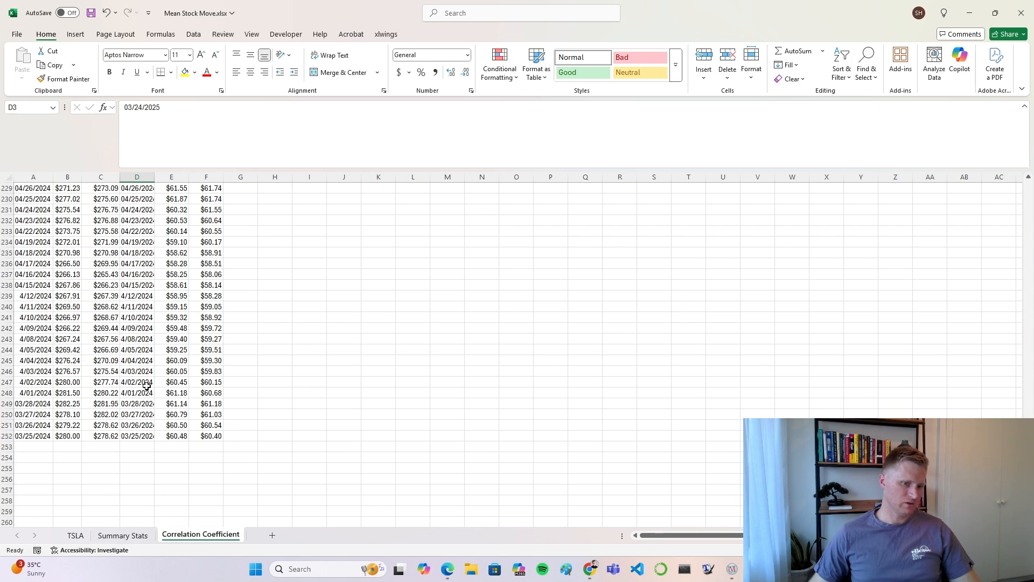
pyautogui.click(141, 436)
pyautogui.scroll(20, 153, 360)
pyautogui.scroll(20, 153, 361)
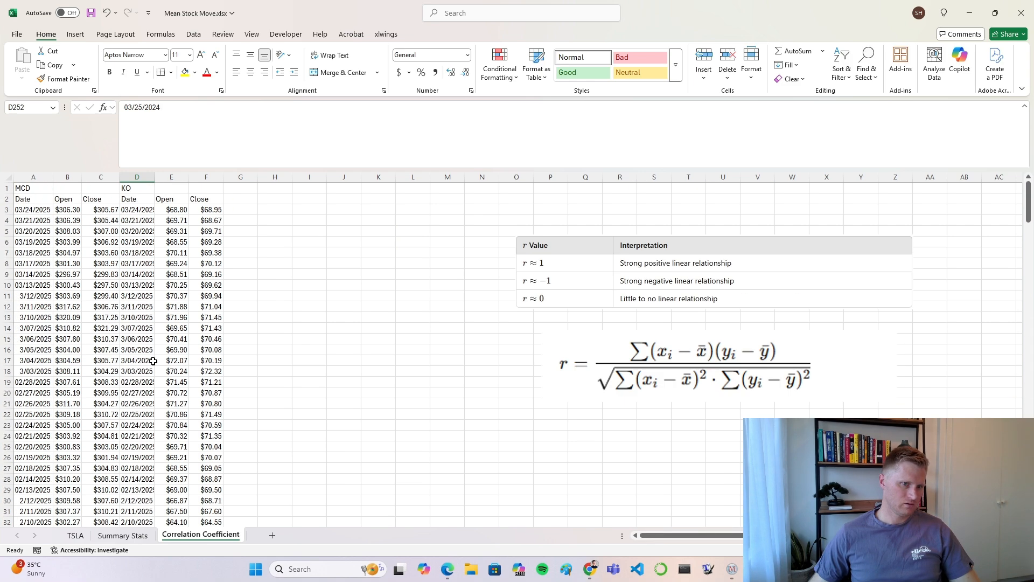
# Step: Move the KO label from D1 to E1 and clear the duplicate Coca-Cola dates from column D
pyautogui.click(138, 189)
pyautogui.moveTo(138, 189); pyautogui.dragTo(173, 189)
pyautogui.rightClick(138, 177)
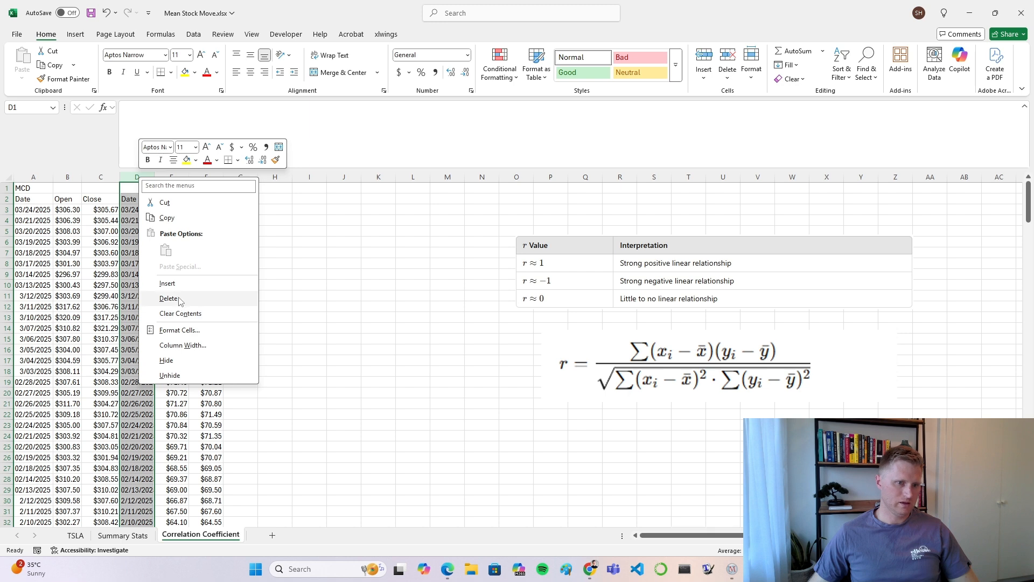
pyautogui.click(404, 268)
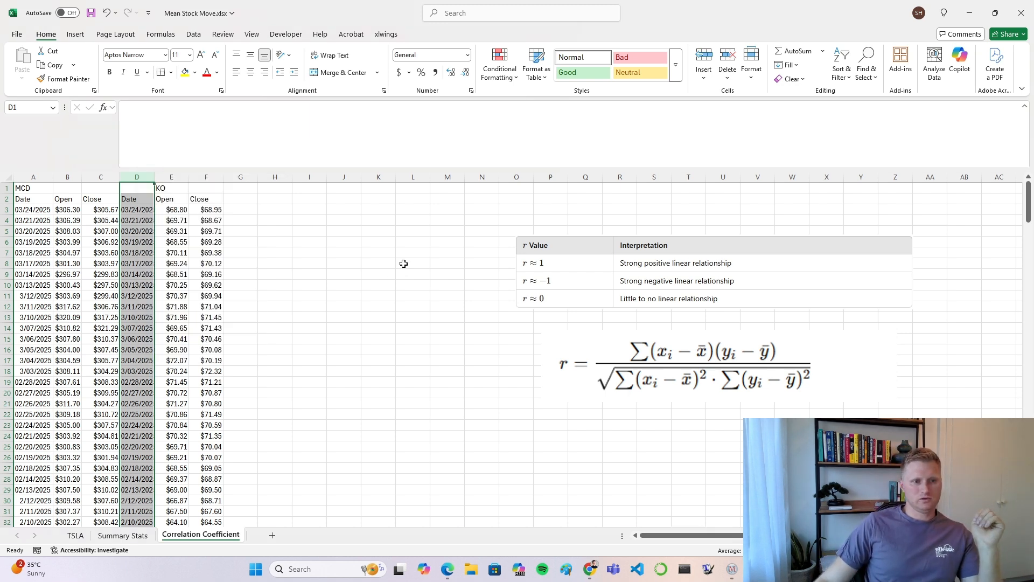
pyautogui.press('Delete')
pyautogui.click(339, 264)
pyautogui.click(150, 273)
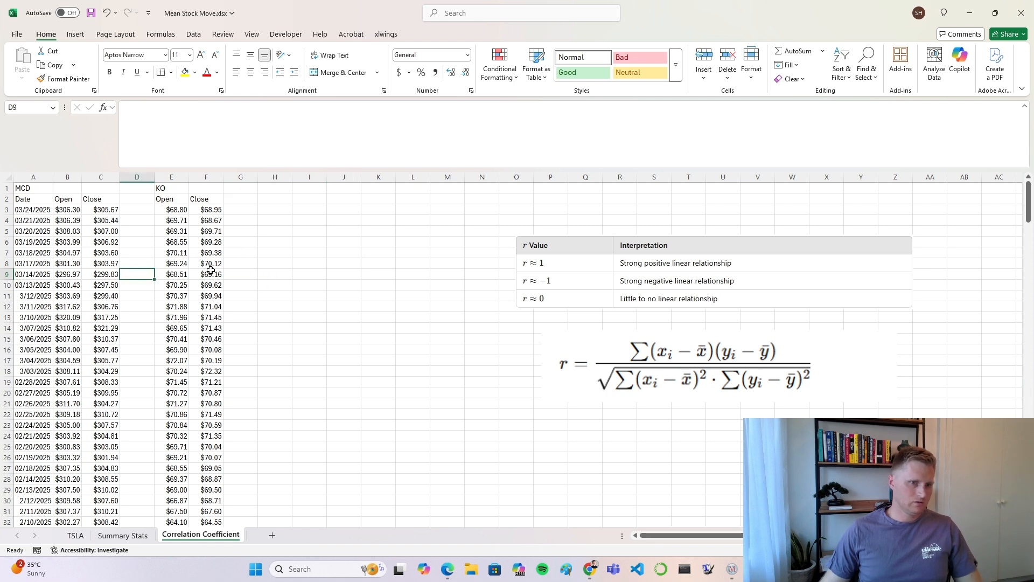
# Step: Left-align the contents of columns A through F
pyautogui.click(32, 177)
pyautogui.click(236, 72)
pyautogui.click(275, 241)
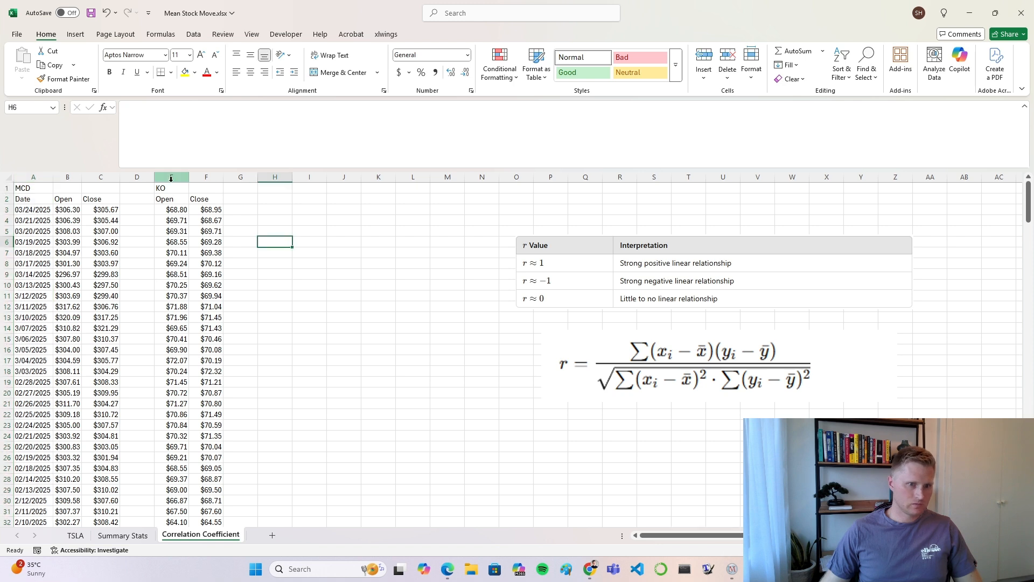
pyautogui.moveTo(33, 177); pyautogui.dragTo(206, 178)
pyautogui.click(236, 71)
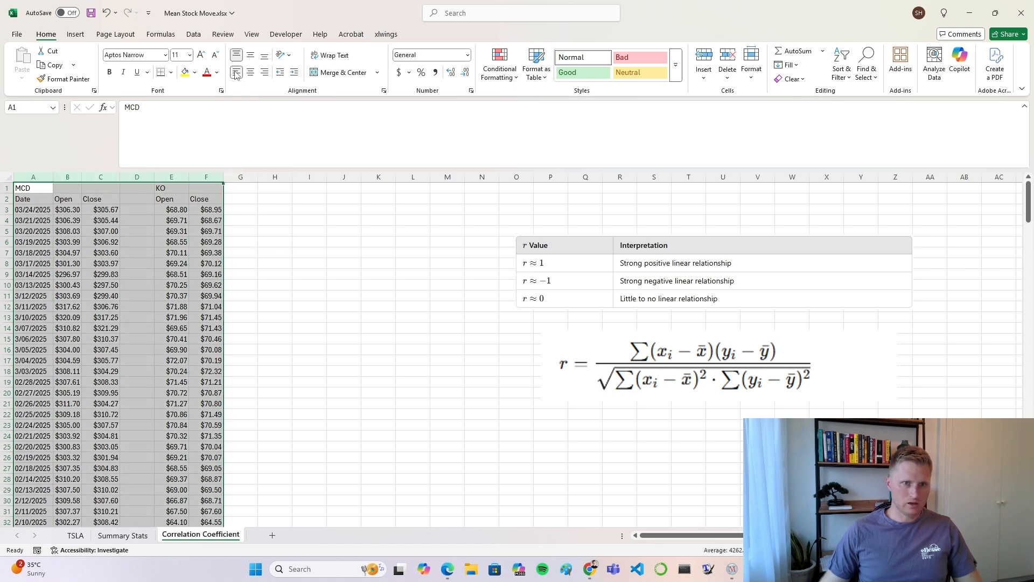
pyautogui.click(238, 72)
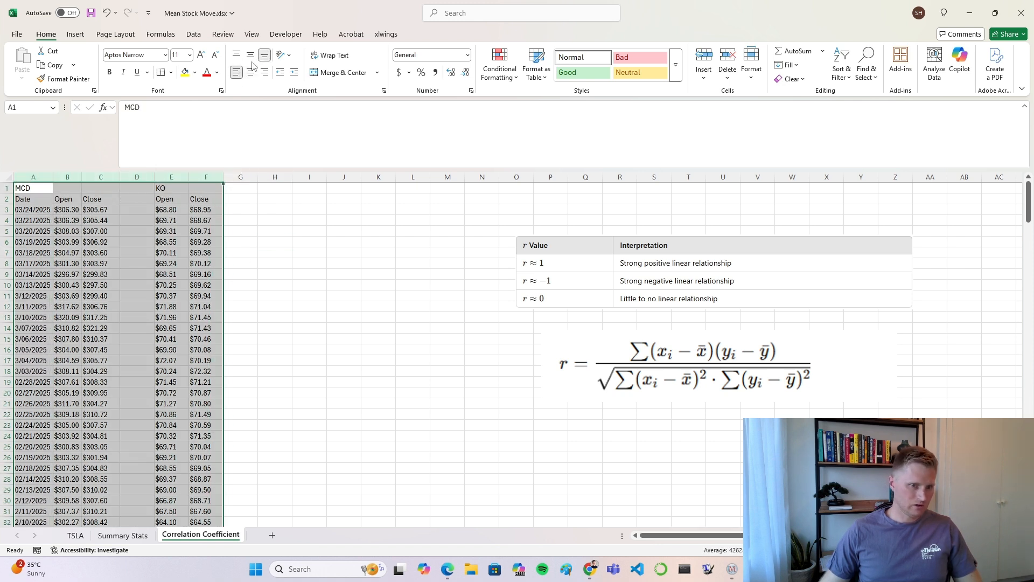
# Step: Make the MCD label in A1 and the KO label in E1 bold
pyautogui.click(269, 268)
pyautogui.click(34, 188)
pyautogui.hotkey('ctrl', 'b')
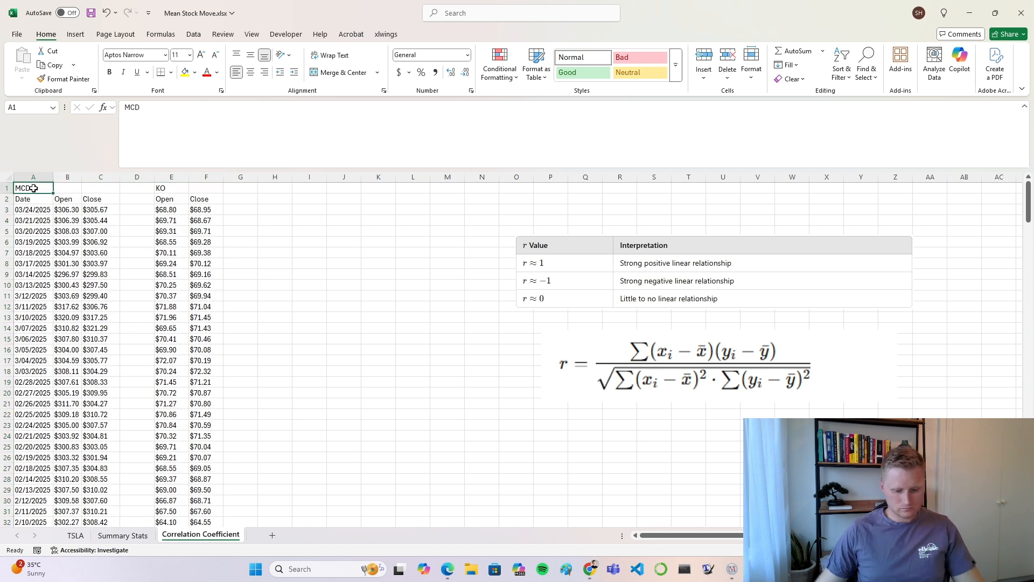
pyautogui.click(160, 187)
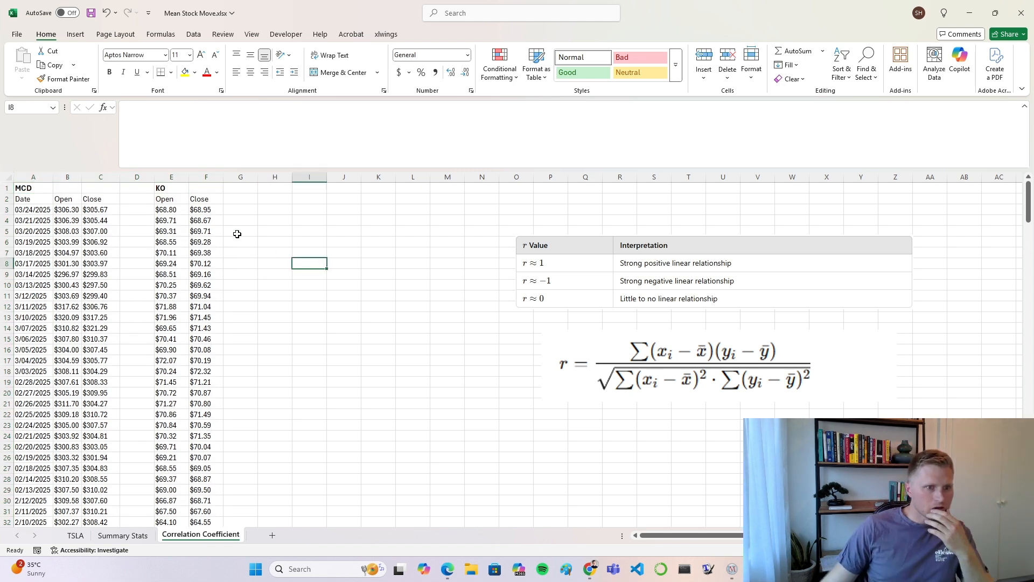
# Step: Move the Coca-Cola Open and Close columns from E:F to columns H:I
pyautogui.click(172, 176)
pyautogui.moveTo(172, 176); pyautogui.dragTo(189, 177)
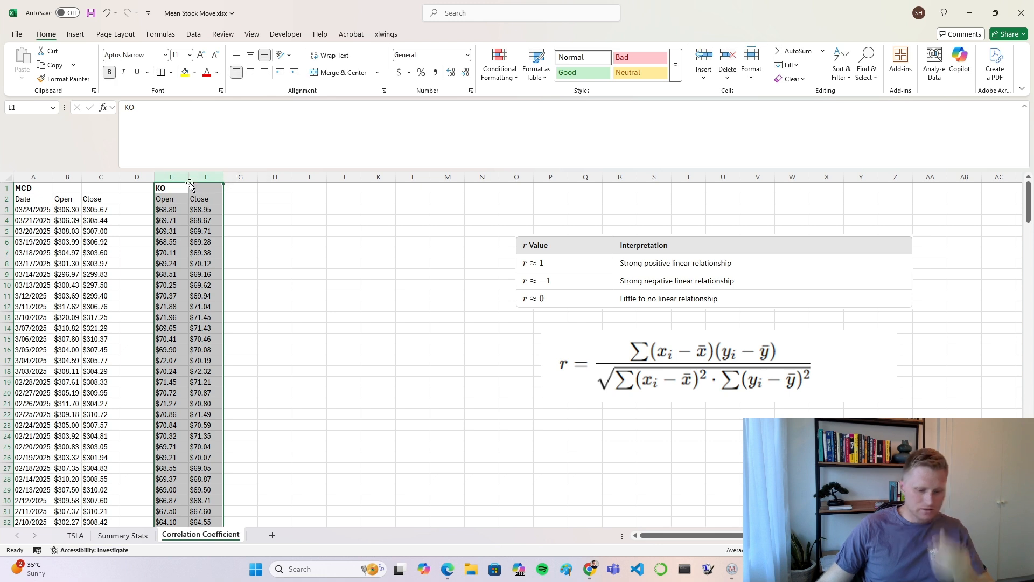
pyautogui.hotkey('ctrl', 'c')
pyautogui.click(276, 176)
pyautogui.hotkey('ctrl', 'v')
pyautogui.click(403, 289)
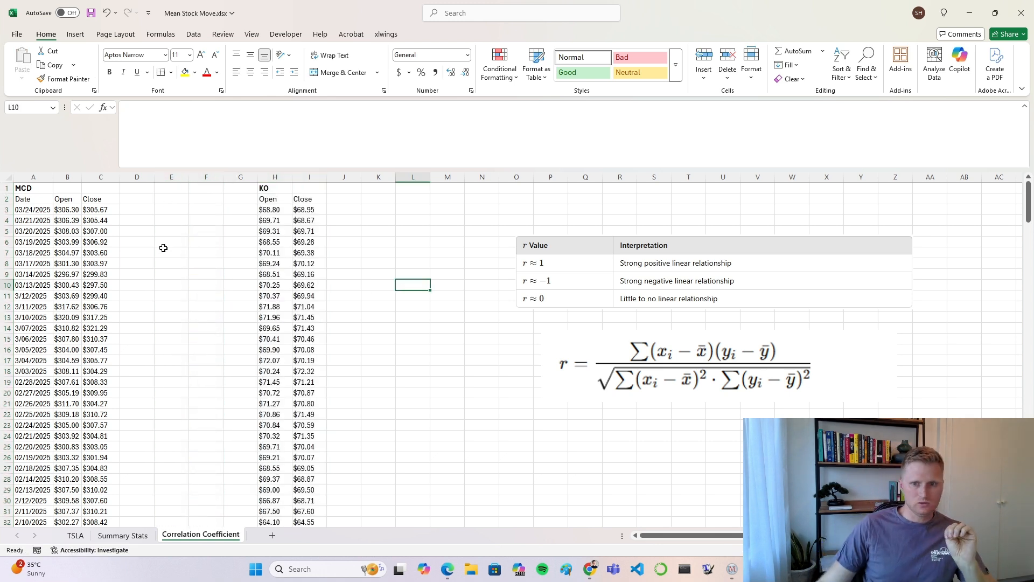
# Step: Make the column headers in row 2 bold
pyautogui.click(7, 198)
pyautogui.click(110, 72)
pyautogui.click(148, 284)
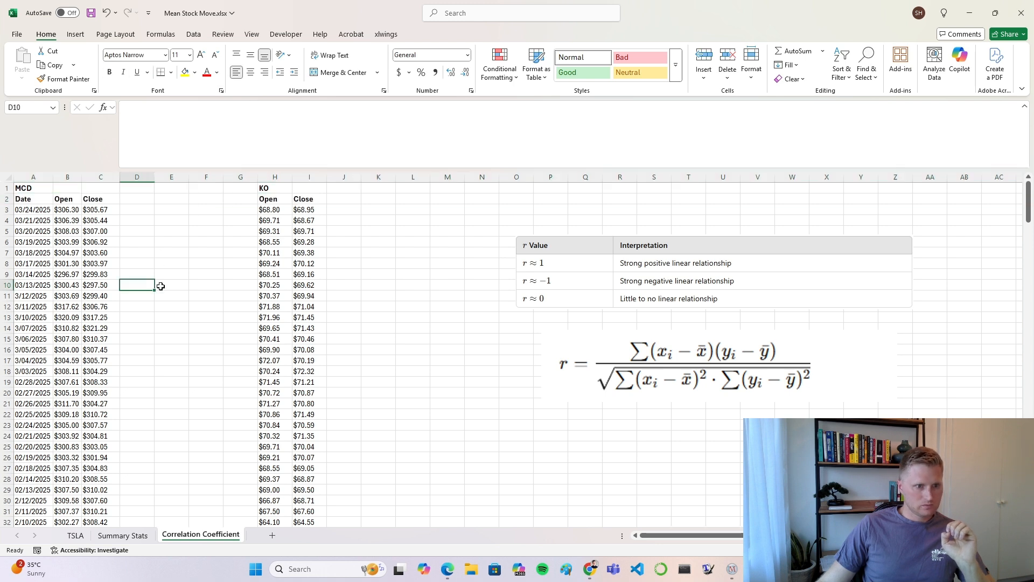
# Step: Enter the header Daily Price Dif in D2 and widen column D to fit it
pyautogui.click(70, 210)
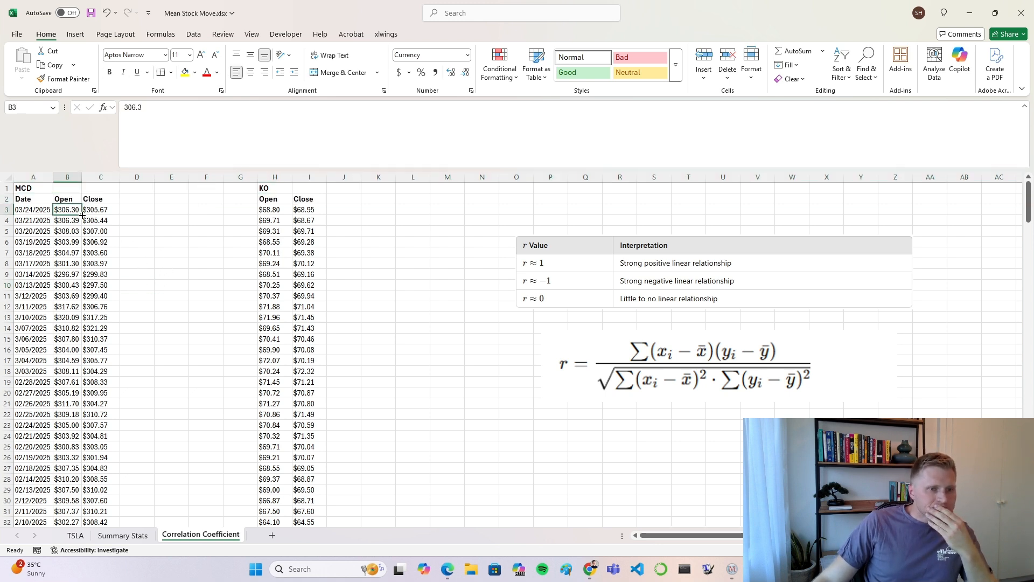
pyautogui.click(171, 232)
pyautogui.click(140, 200)
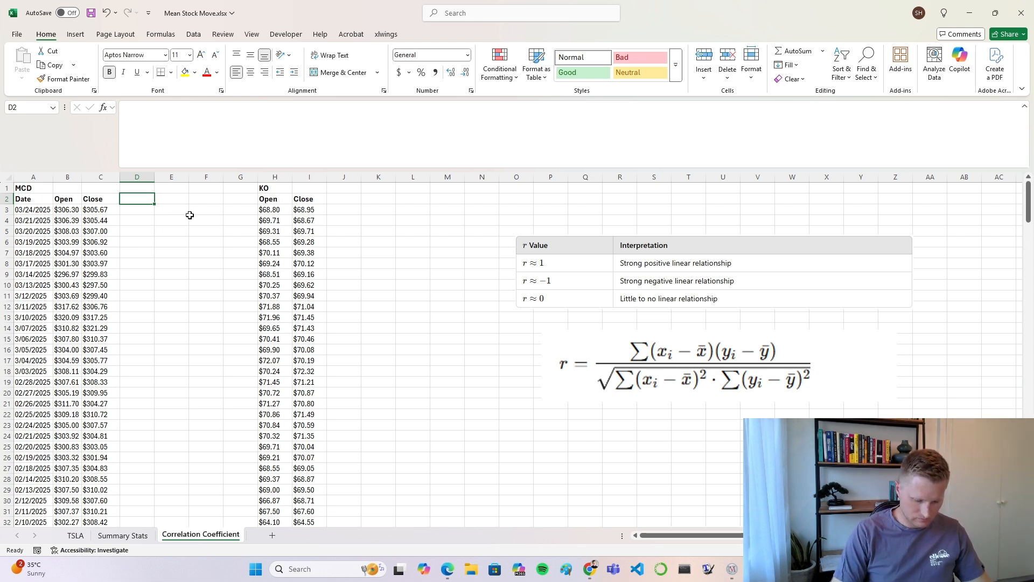
pyautogui.write('Daily')
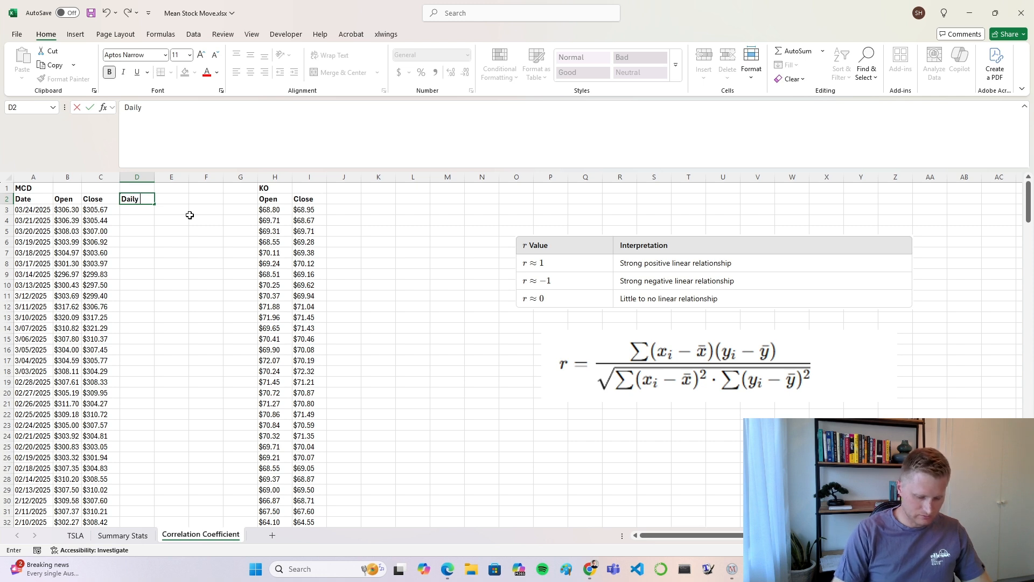
pyautogui.write(' price')
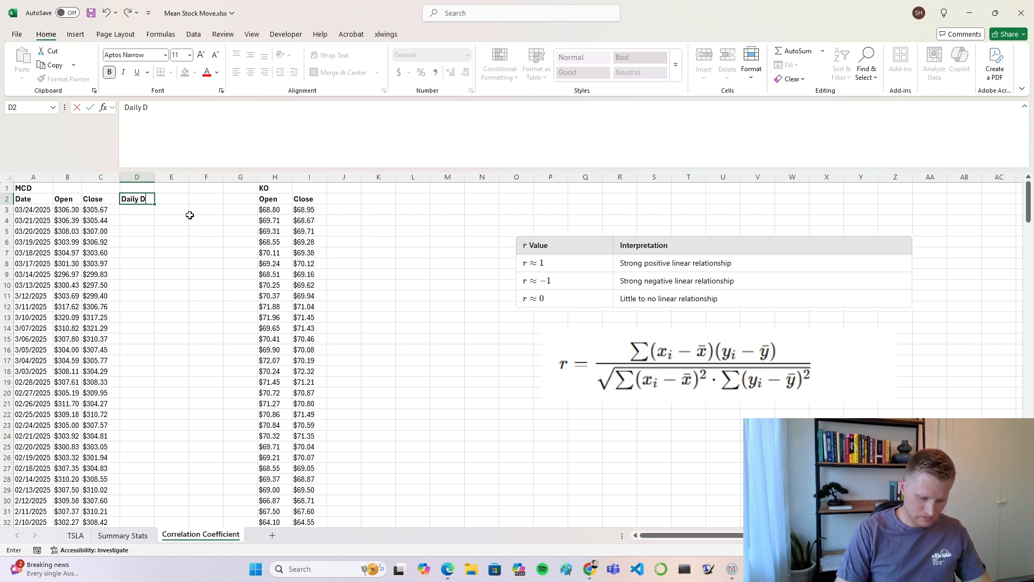
pyautogui.write(' Dif')
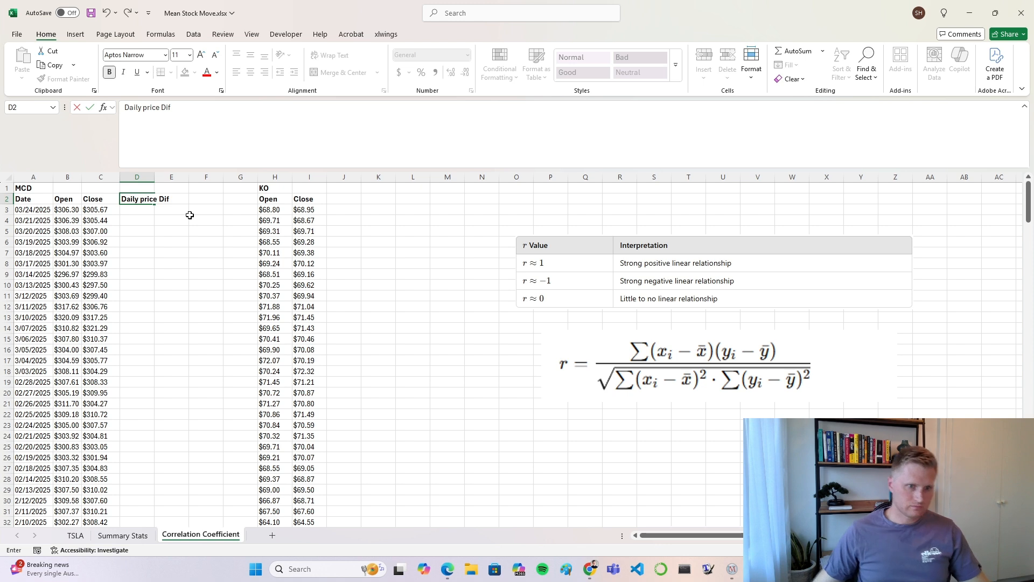
pyautogui.press('BackSpace')
pyautogui.write('P')
pyautogui.click(171, 284)
pyautogui.moveTo(153, 175); pyautogui.dragTo(175, 175)
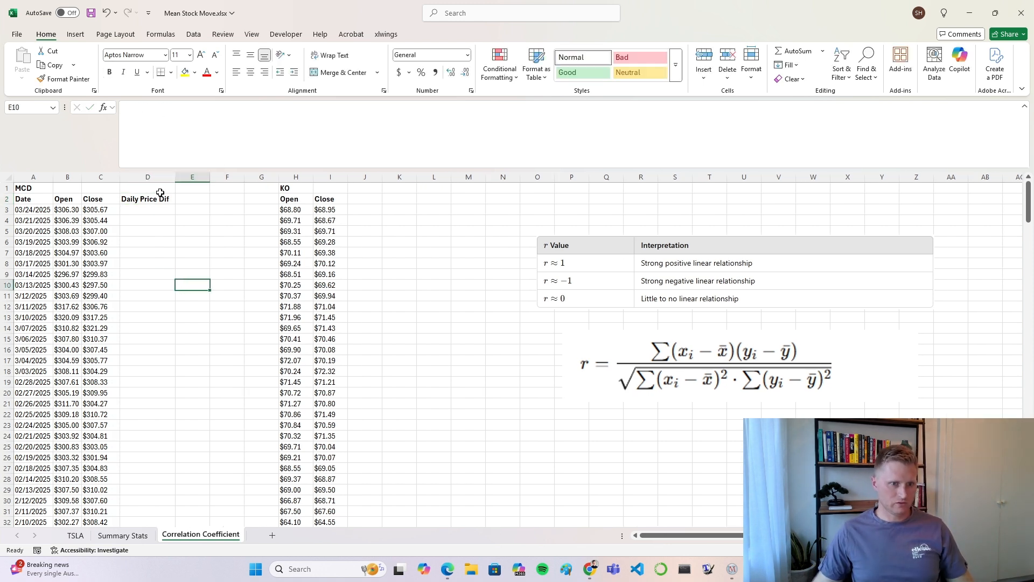
# Step: Copy the Daily Price Dif header from D2 to J1 and widen column J to fit it
pyautogui.click(156, 199)
pyautogui.hotkey('ctrl', 'c')
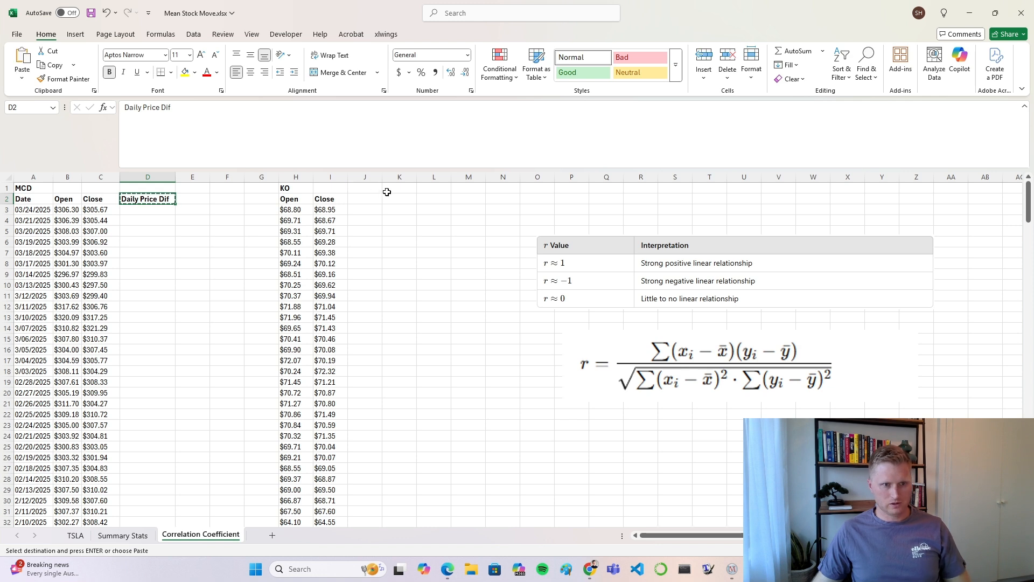
pyautogui.click(370, 189)
pyautogui.hotkey('ctrl', 'v')
pyautogui.moveTo(384, 178); pyautogui.dragTo(408, 178)
pyautogui.click(377, 317)
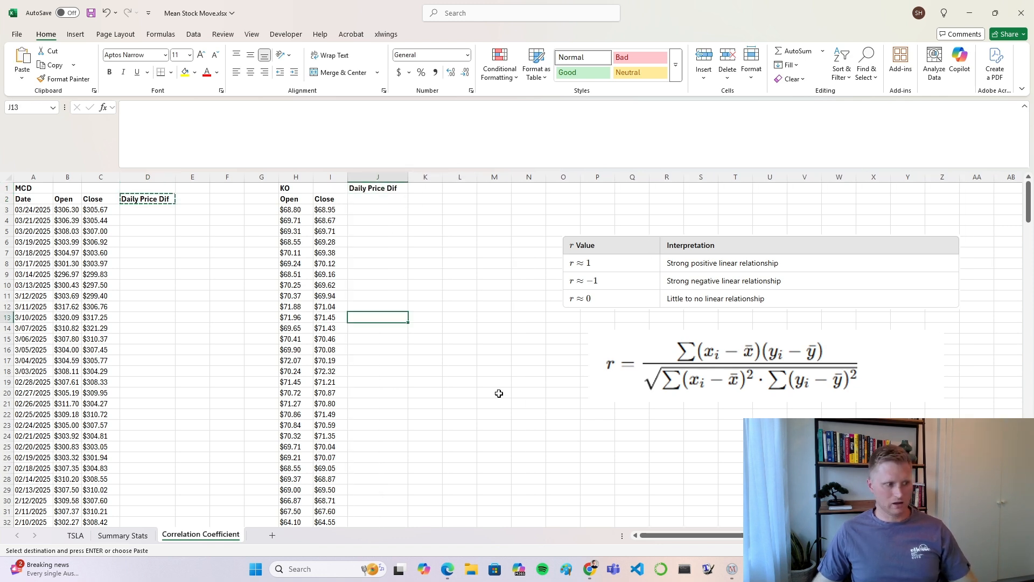
pyautogui.press('Escape')
pyautogui.click(377, 231)
# Step: Examine the McDonald's open and close prices in rows 3 and 4 to decide how to calculate the daily price difference
pyautogui.moveTo(200, 210); pyautogui.dragTo(204, 317)
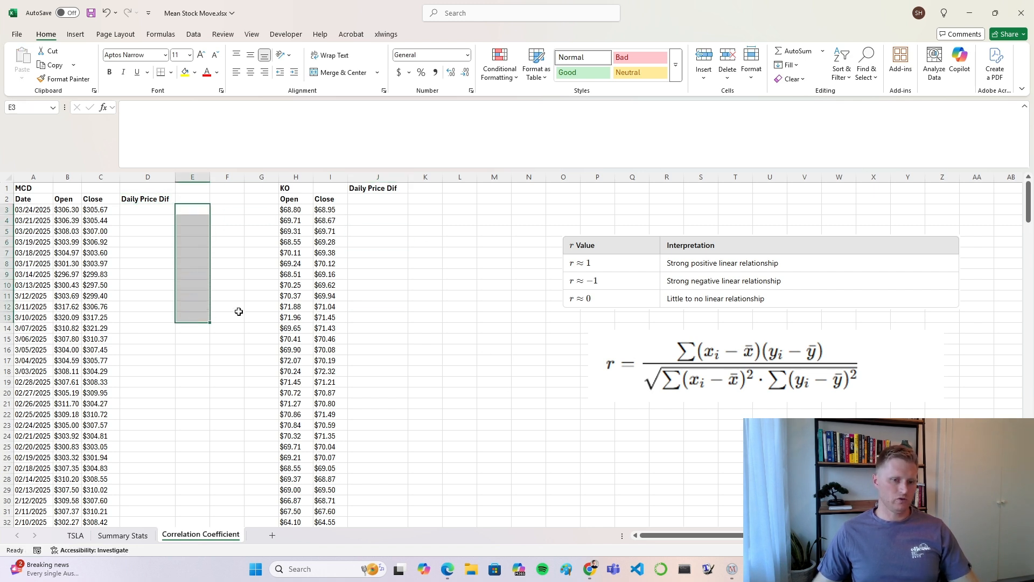
pyautogui.click(238, 311)
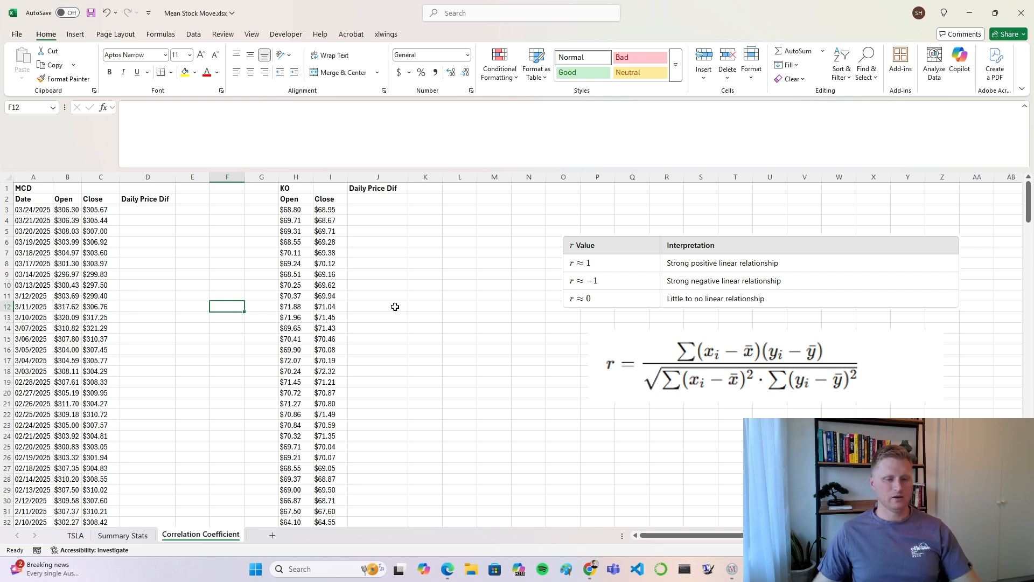
pyautogui.click(145, 210)
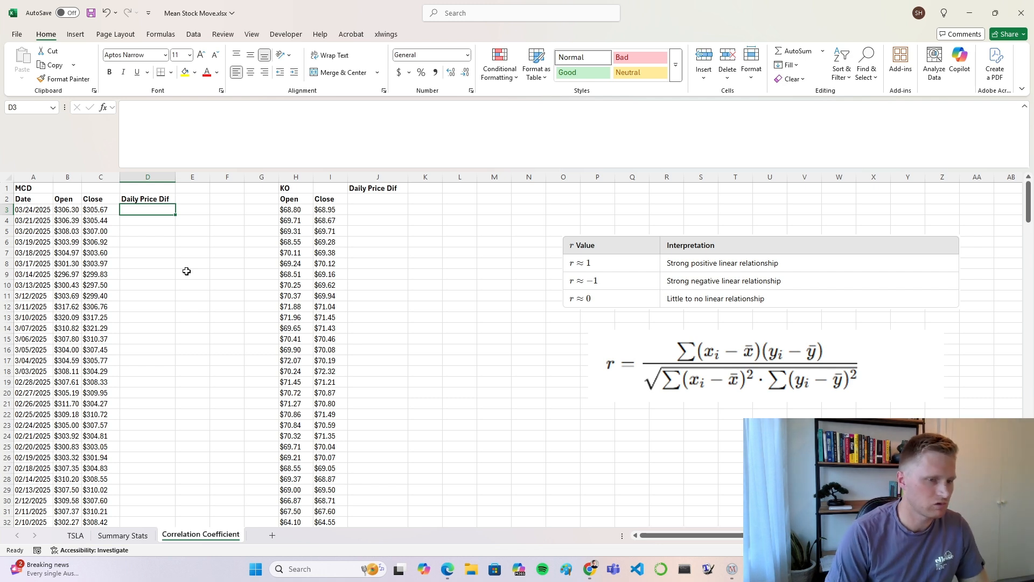
pyautogui.click(99, 221)
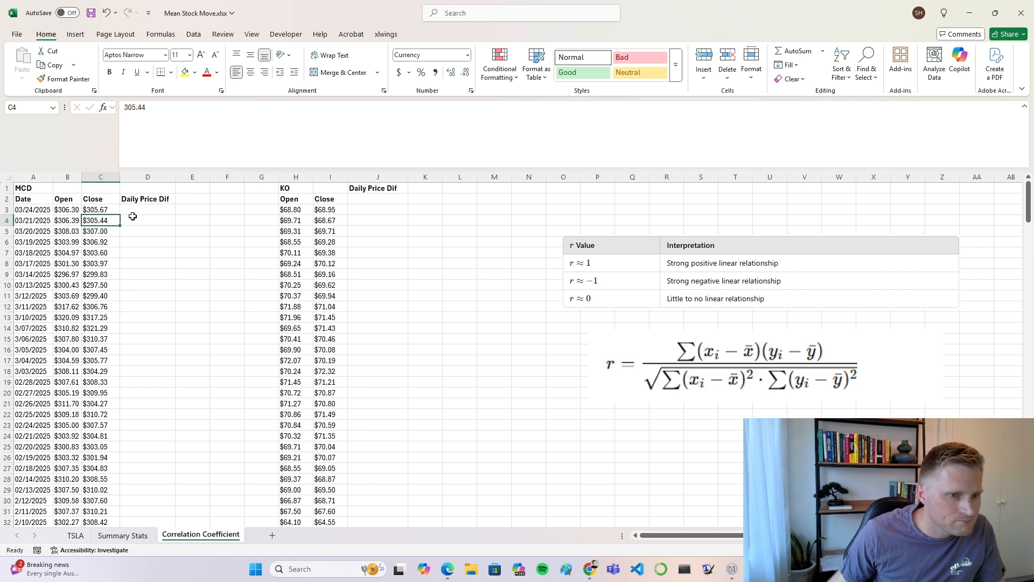
pyautogui.click(72, 220)
pyautogui.click(67, 210)
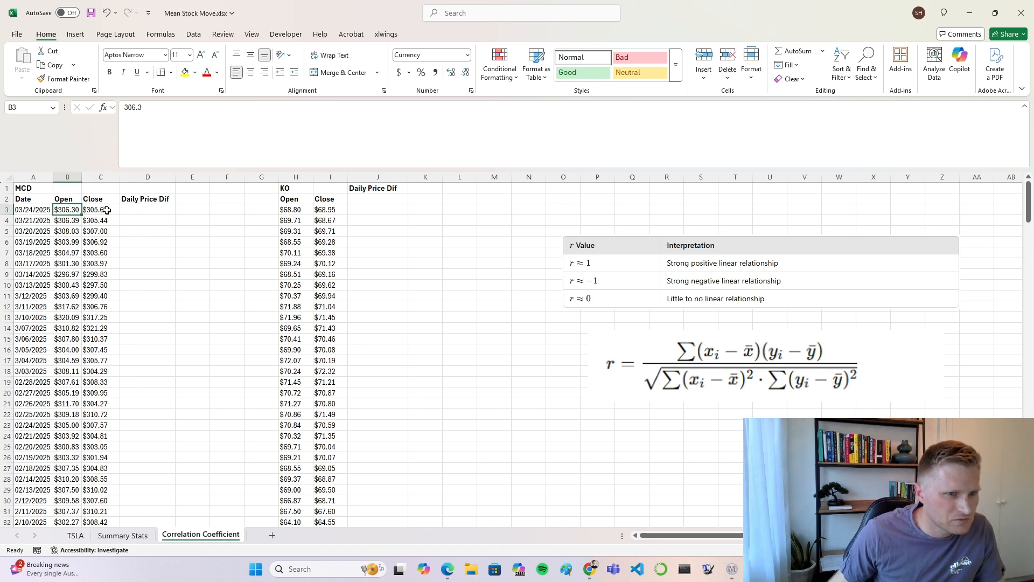
pyautogui.click(107, 210)
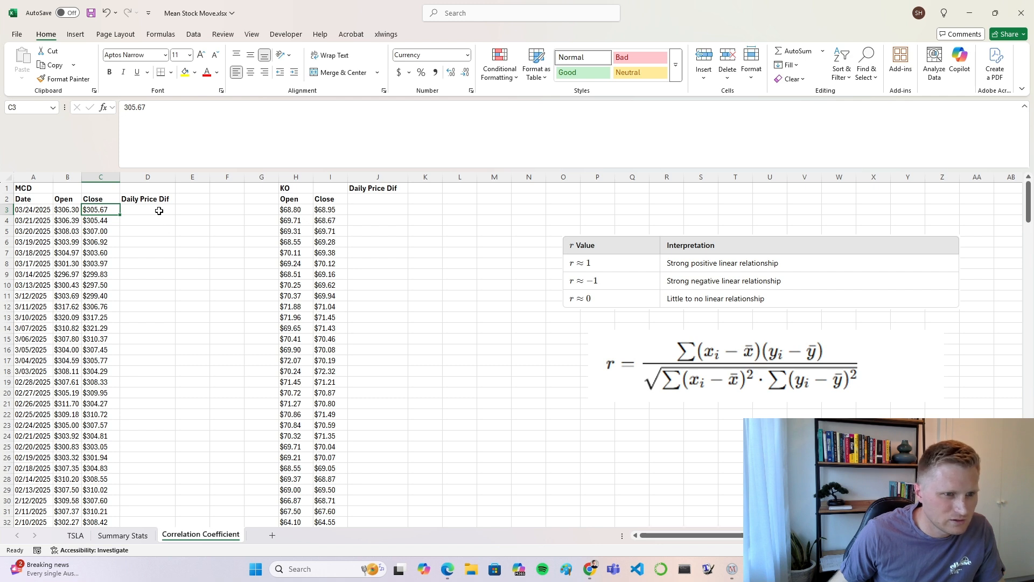
pyautogui.click(144, 221)
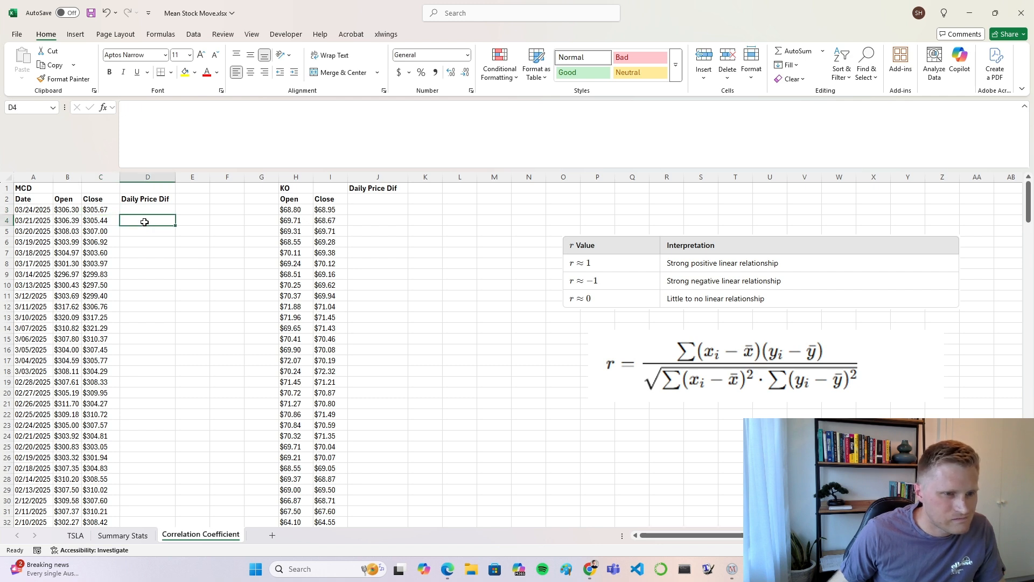
pyautogui.click(101, 222)
pyautogui.click(145, 219)
pyautogui.click(65, 209)
pyautogui.click(101, 221)
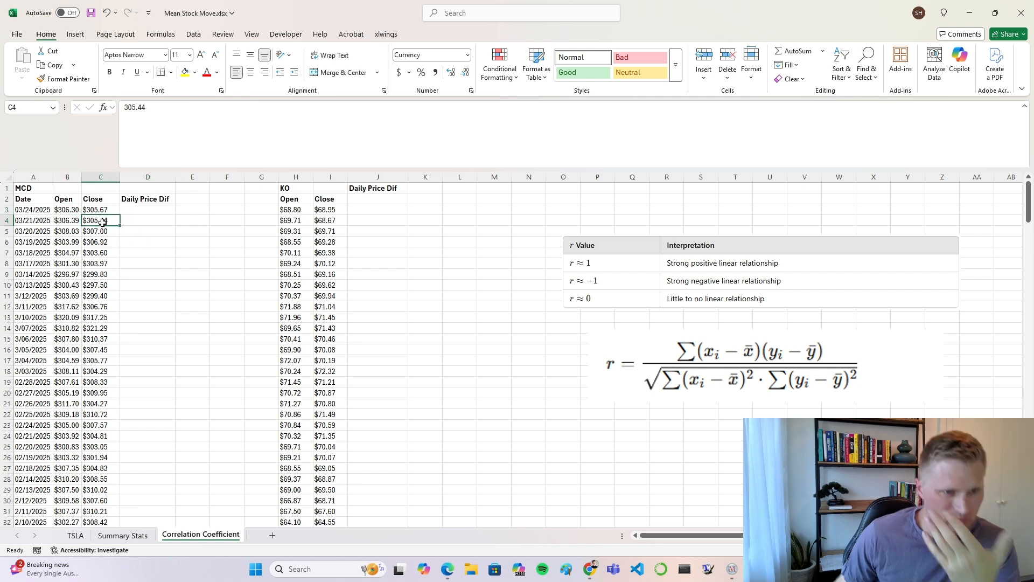
pyautogui.click(72, 211)
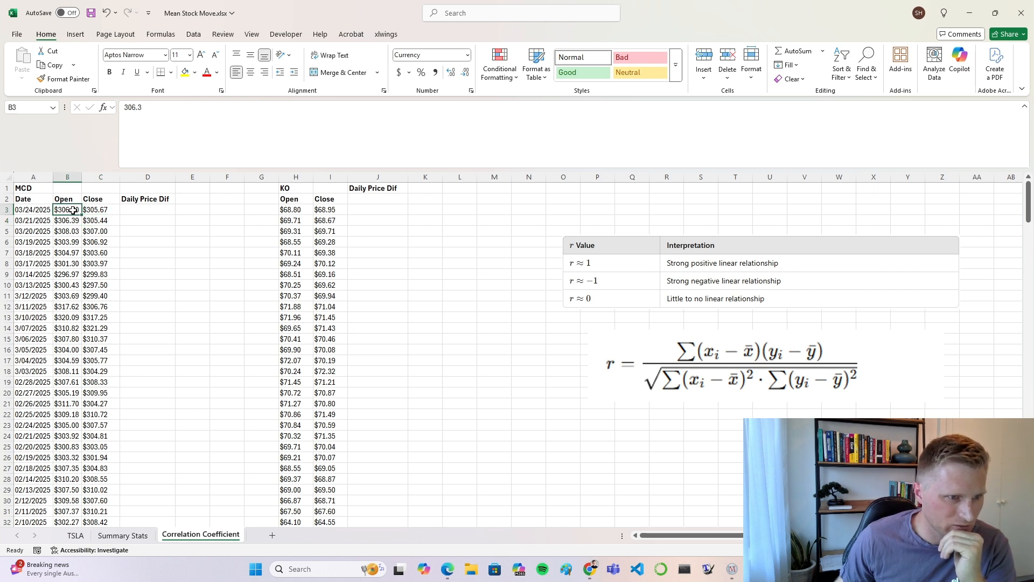
pyautogui.click(104, 221)
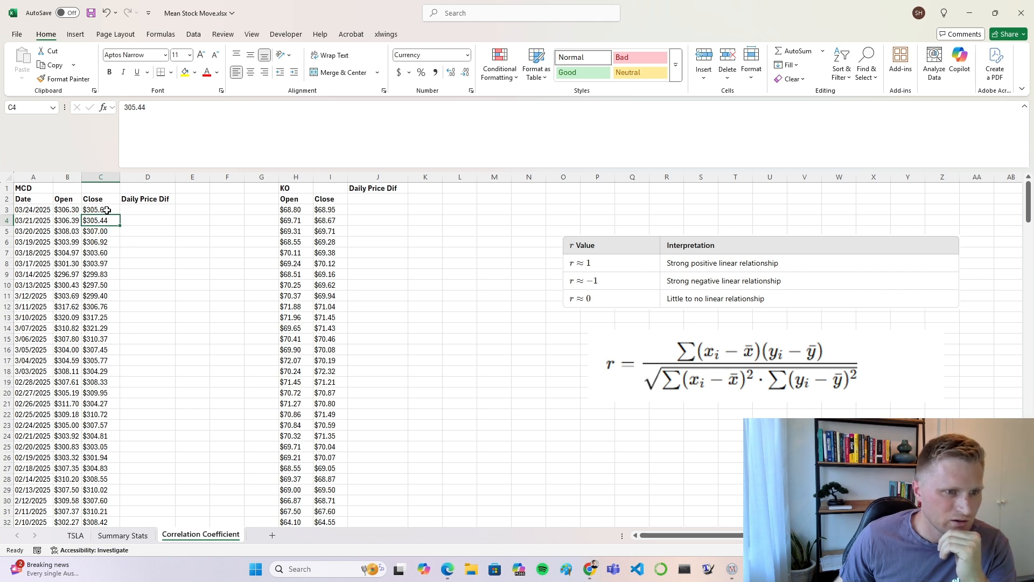
# Step: Enter the formula =(C4-C3)/C4 in D3 for McDonald's first daily price difference
pyautogui.click(110, 210)
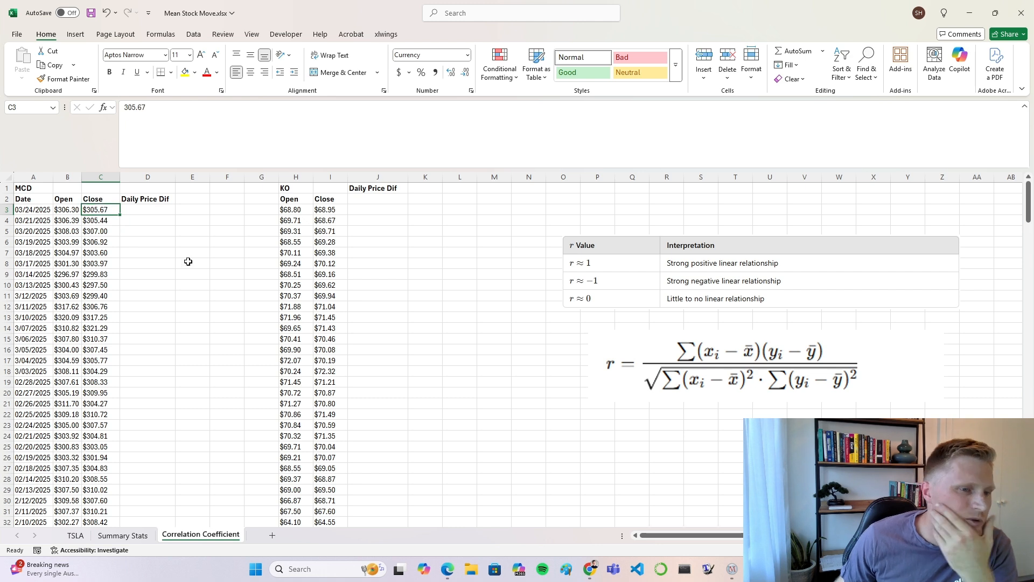
pyautogui.click(138, 210)
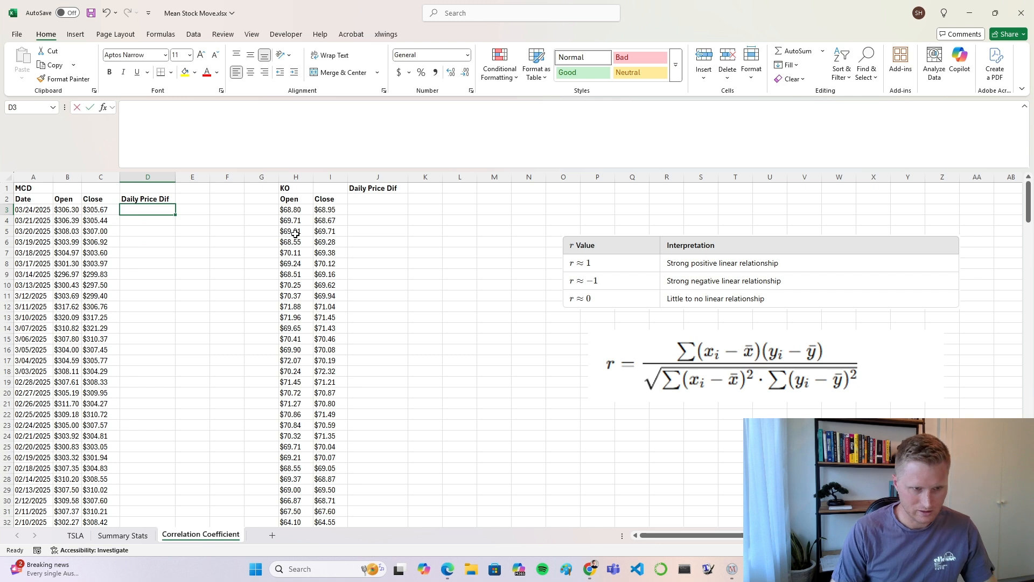
pyautogui.write('=(')
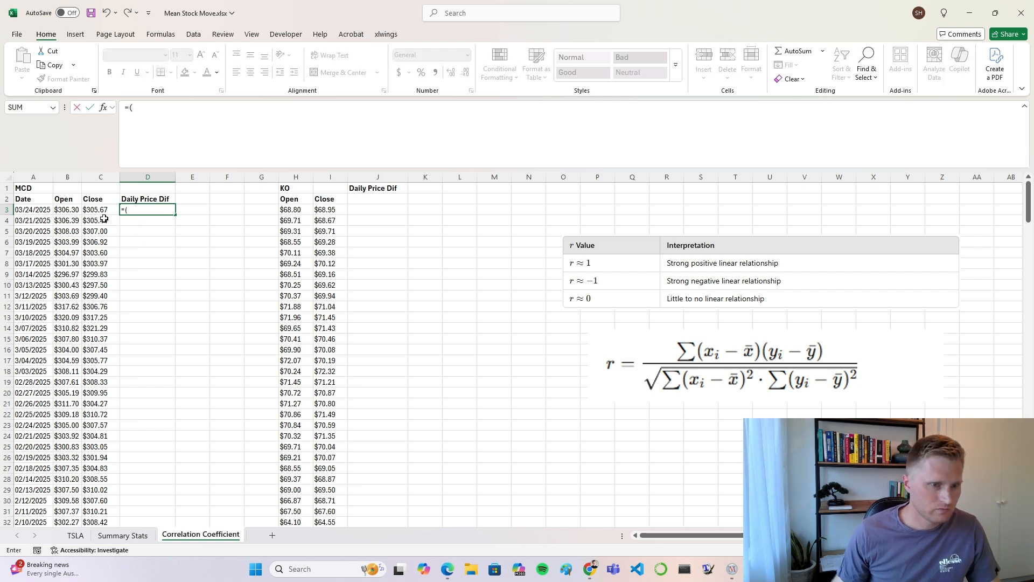
pyautogui.click(102, 222)
pyautogui.write('-')
pyautogui.click(101, 210)
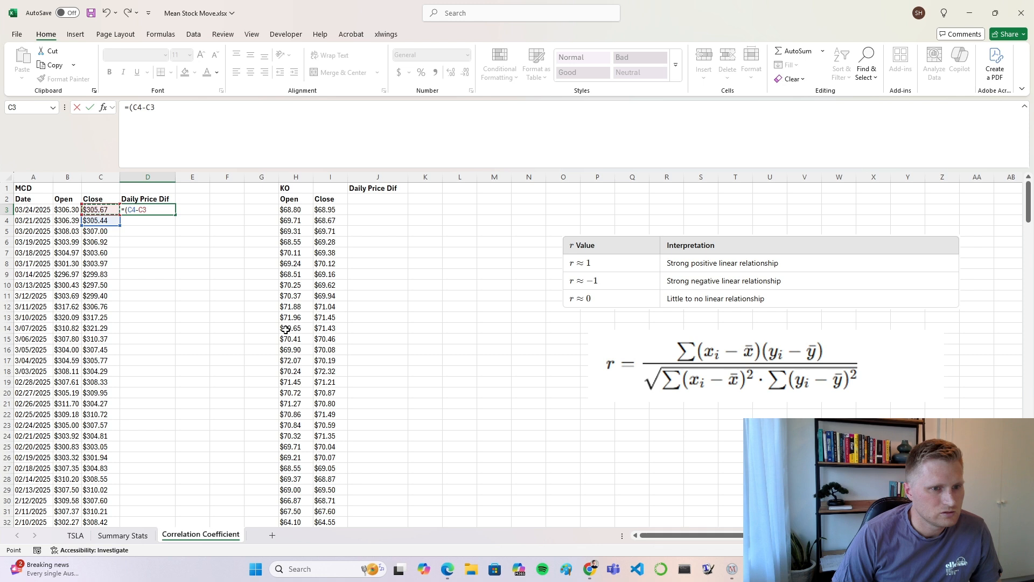
pyautogui.write(')')
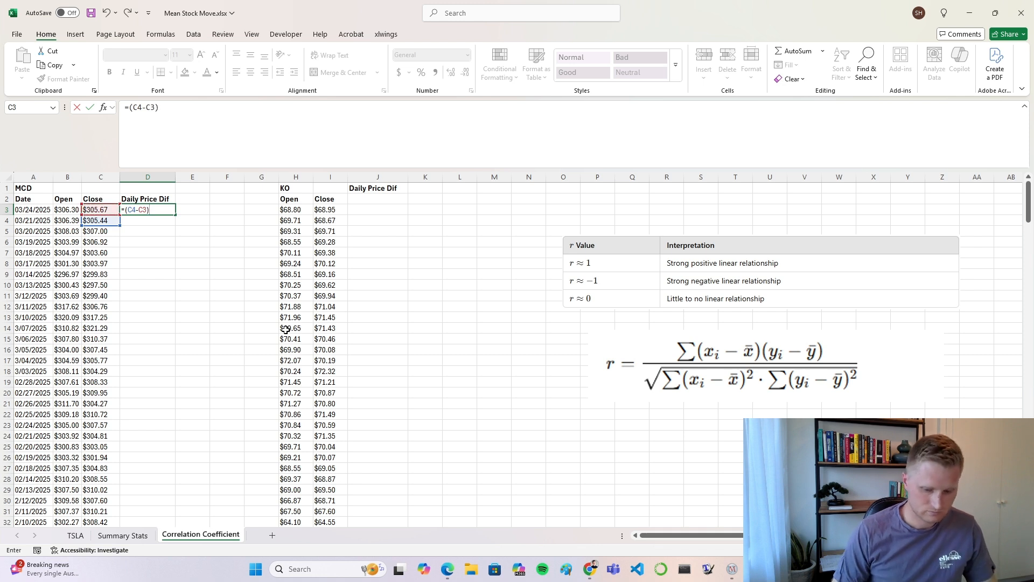
pyautogui.write('/')
pyautogui.click(101, 221)
pyautogui.press('Return')
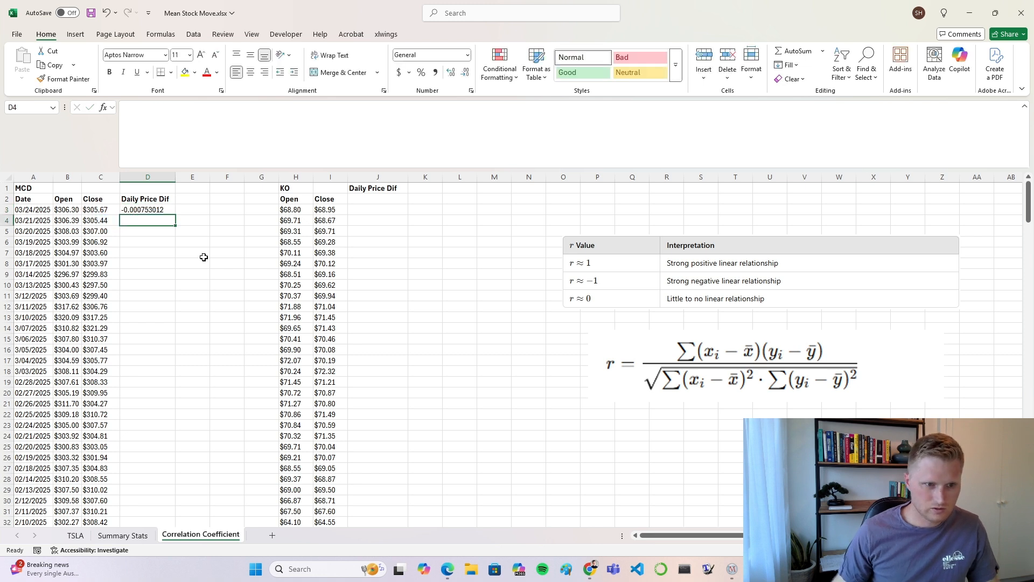
# Step: Format D3 as a percentage with two decimal places and fill its formula down to D15
pyautogui.press('Up')
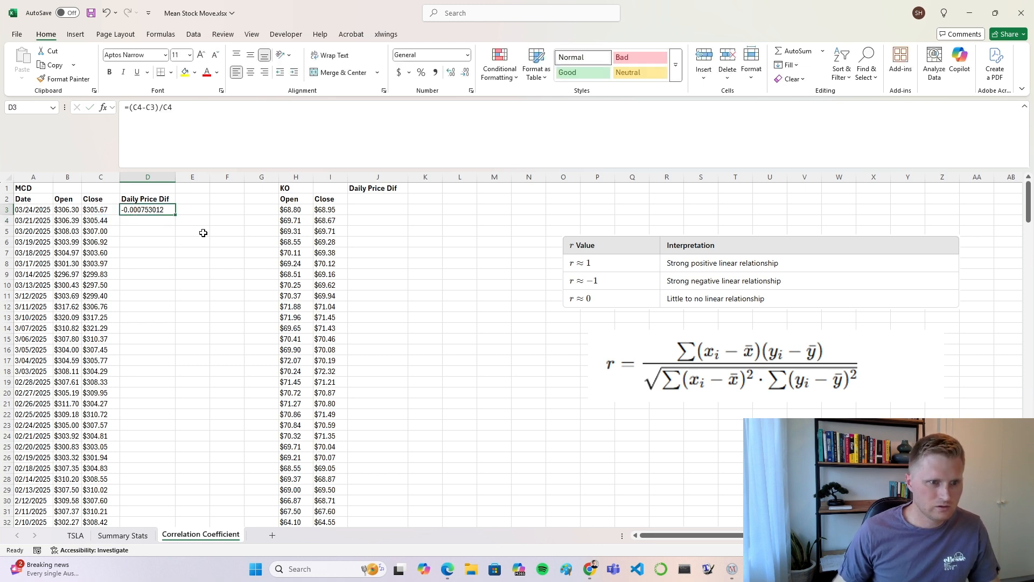
pyautogui.click(423, 74)
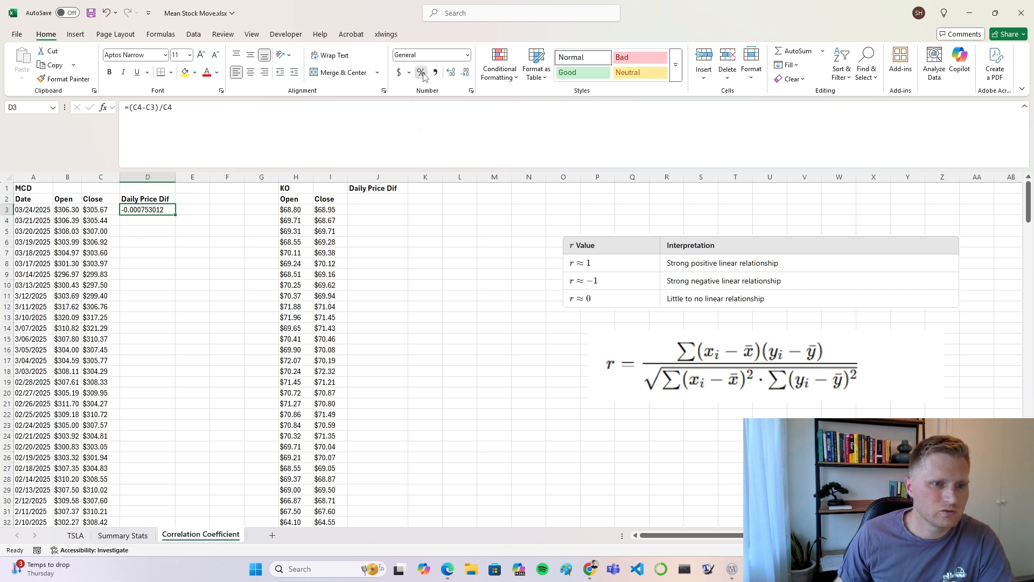
pyautogui.doubleClick(452, 74)
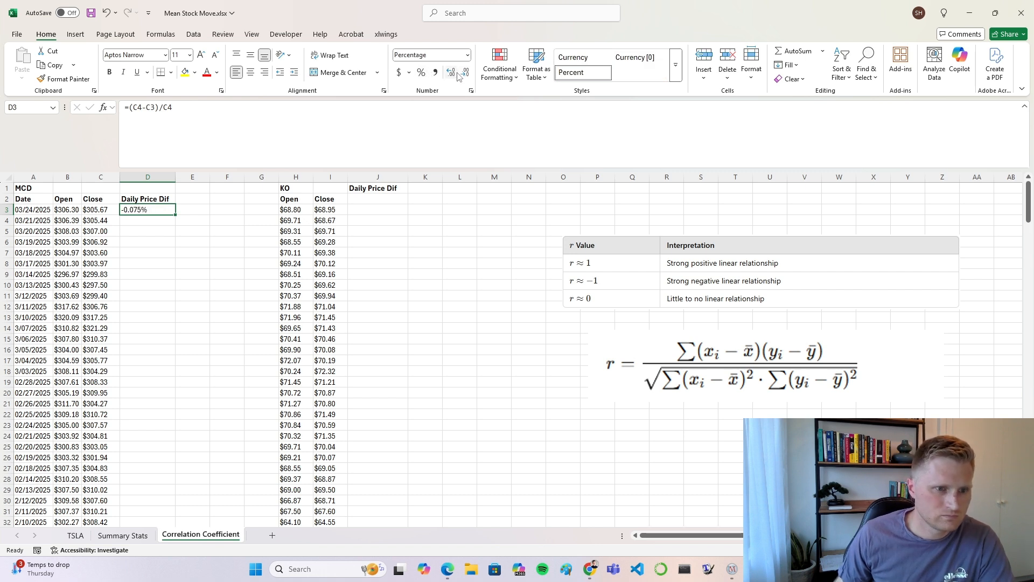
pyautogui.click(463, 74)
pyautogui.moveTo(176, 215); pyautogui.dragTo(176, 344)
pyautogui.click(219, 293)
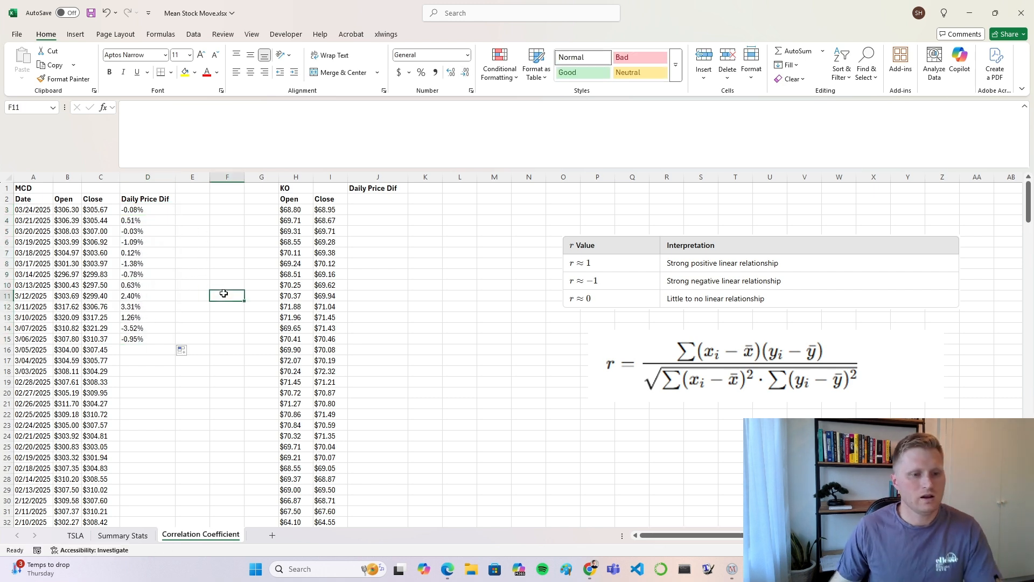
# Step: Switch to Chrome, search Google for tradingview in a new tab, and open the TradingView site
pyautogui.moveTo(589, 568)
pyautogui.click(635, 523)
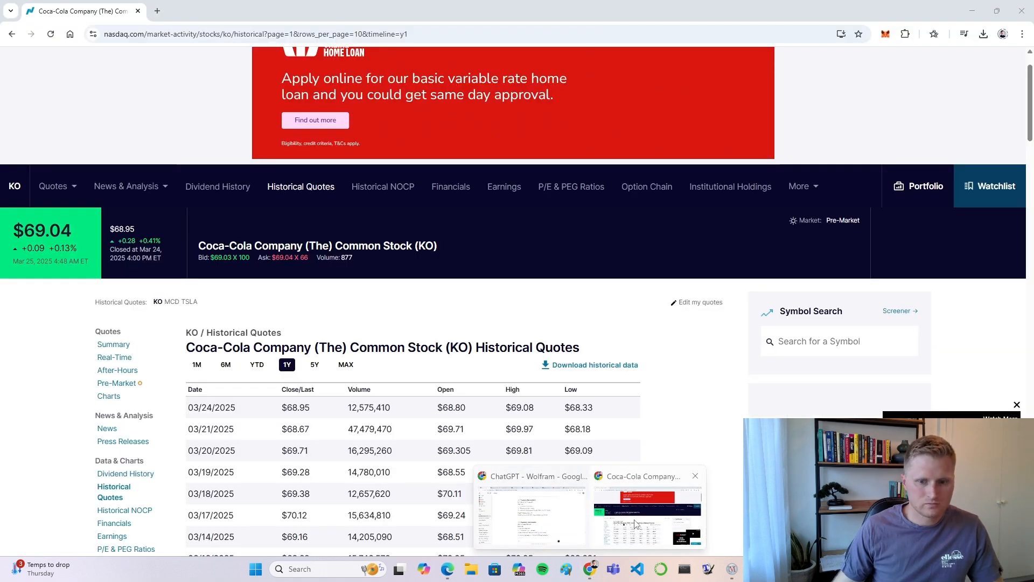
pyautogui.click(157, 11)
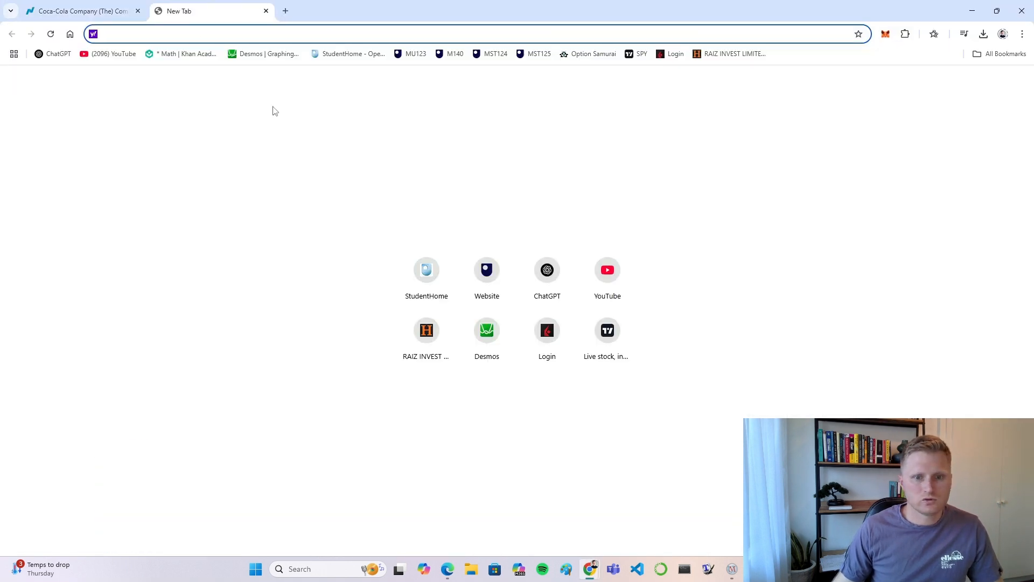
pyautogui.write('google.com')
pyautogui.press('Return')
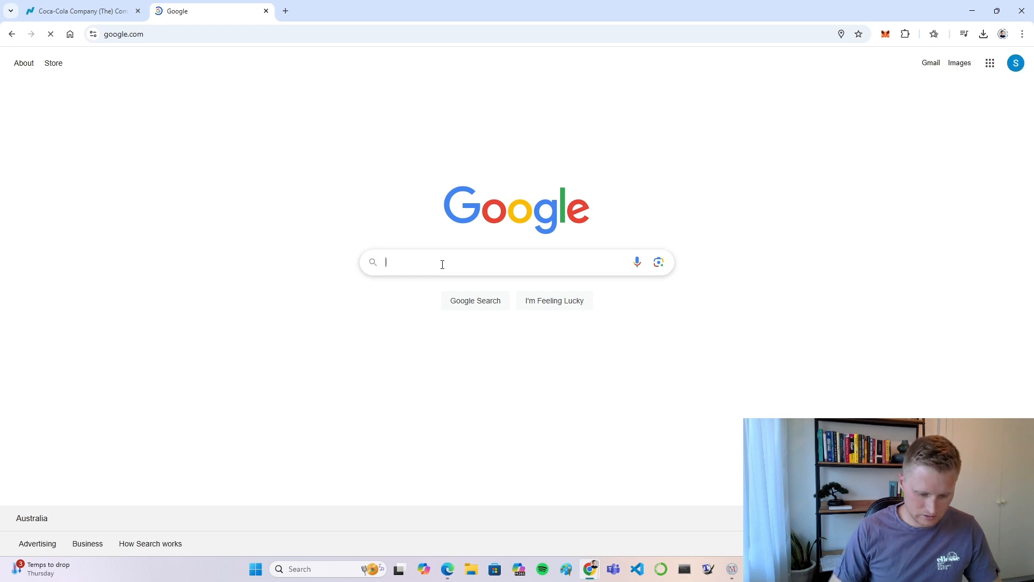
pyautogui.write('tradingview')
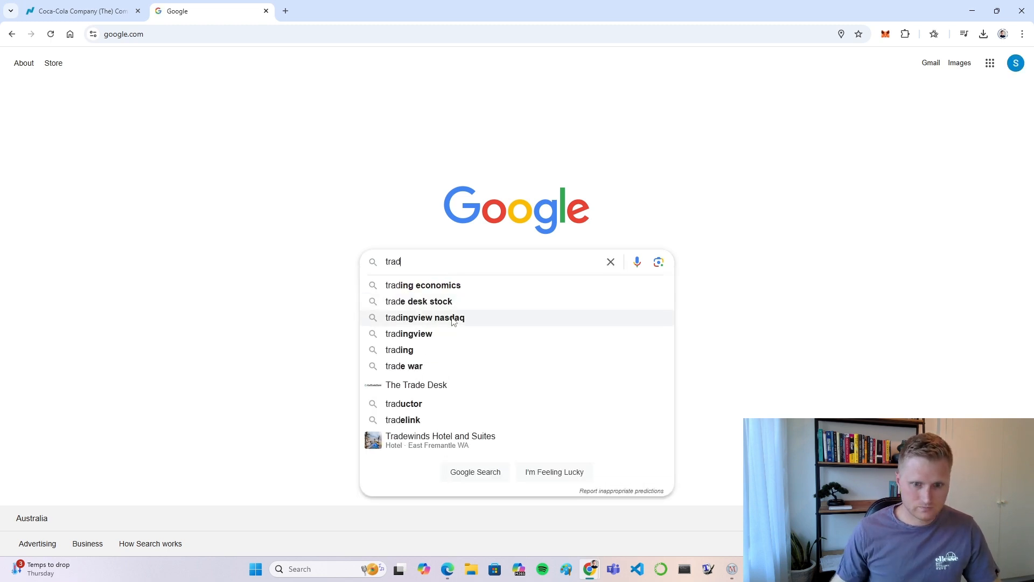
pyautogui.click(447, 340)
pyautogui.click(189, 452)
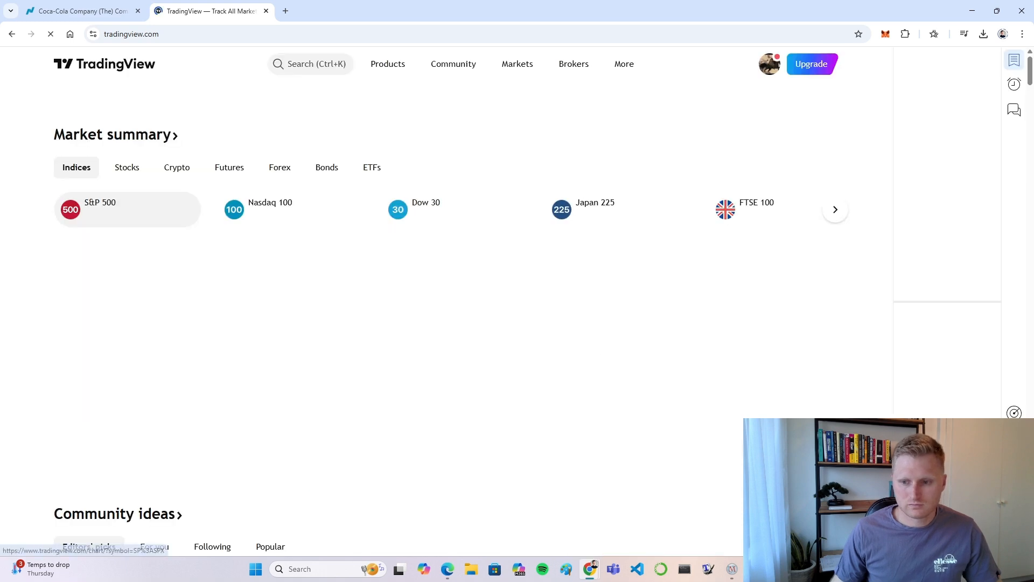
# Step: Open the S&P 500 chart and change its symbol to MCD, McDonald's Corporation on NYSE
pyautogui.click(388, 64)
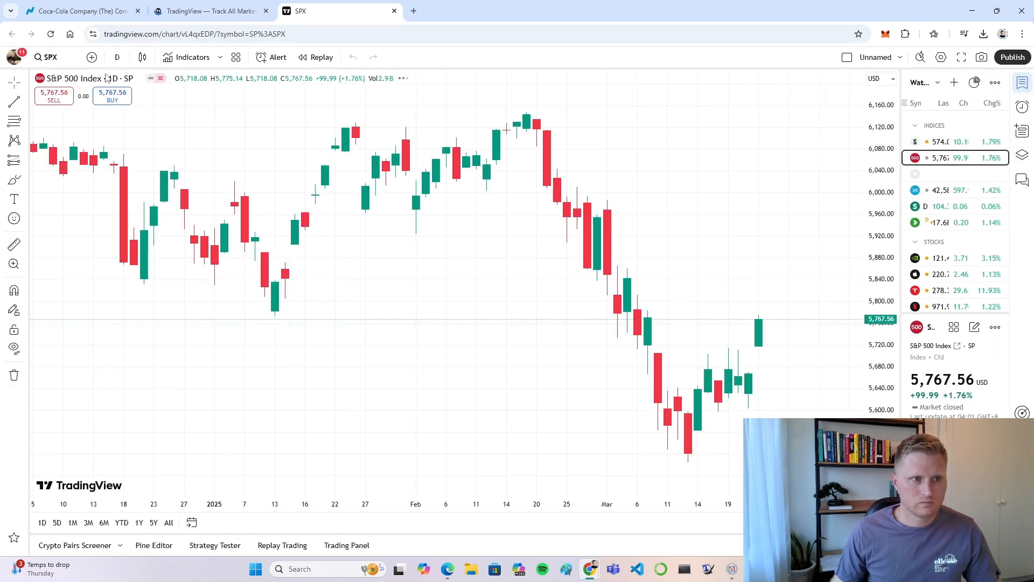
pyautogui.click(45, 57)
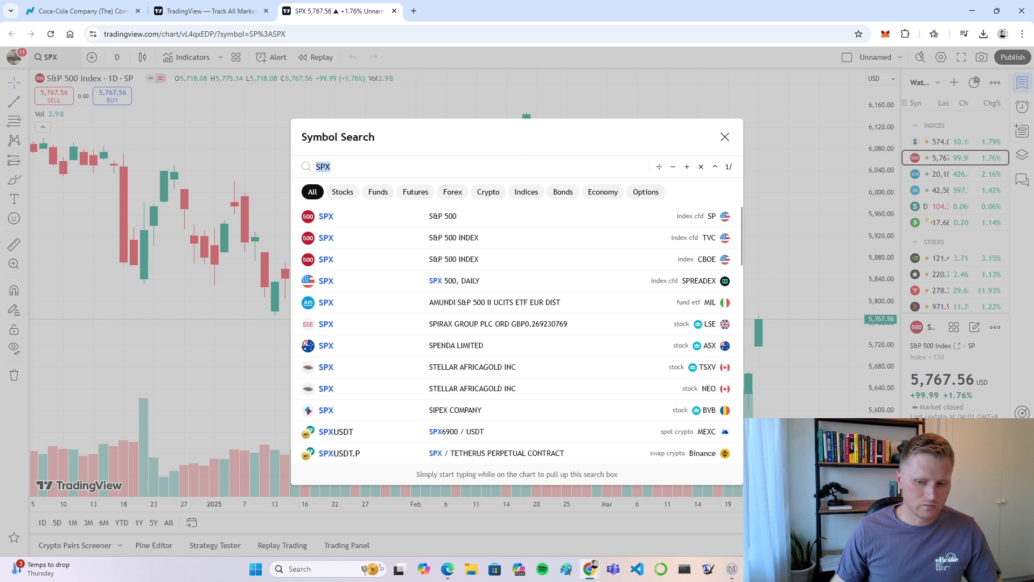
pyautogui.write('MCD')
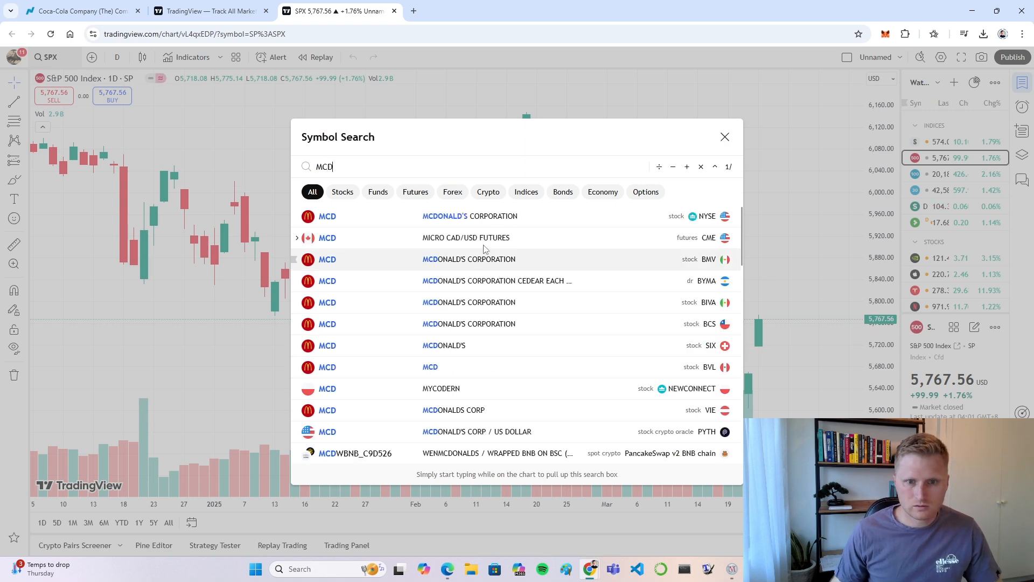
pyautogui.click(495, 216)
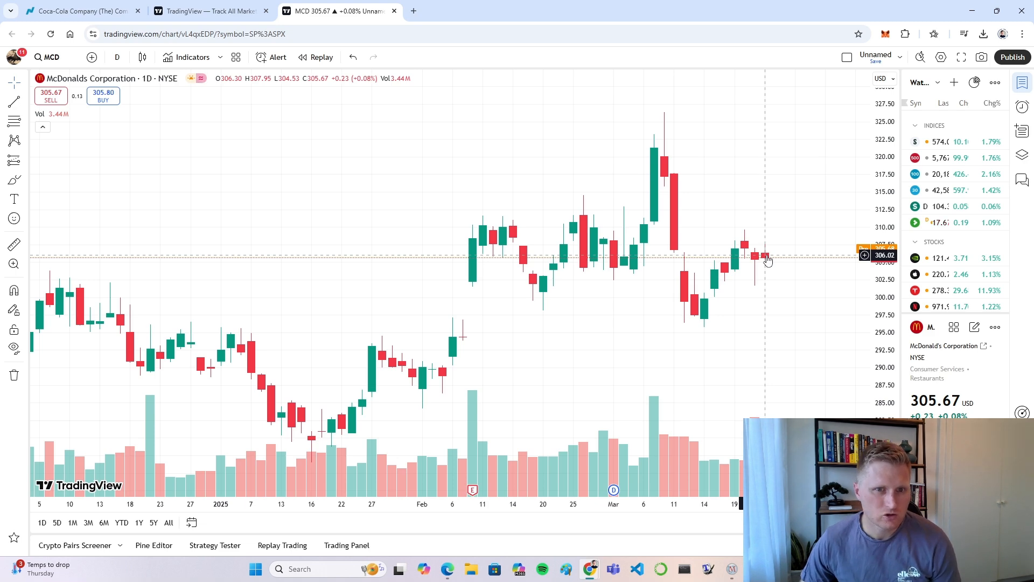
pyautogui.moveTo(755, 568)
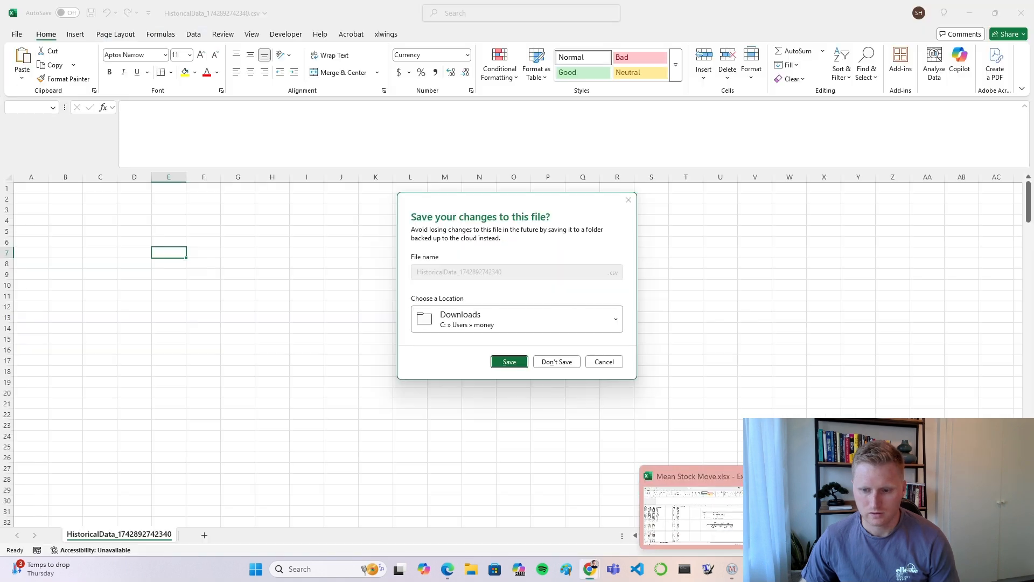
pyautogui.click(802, 512)
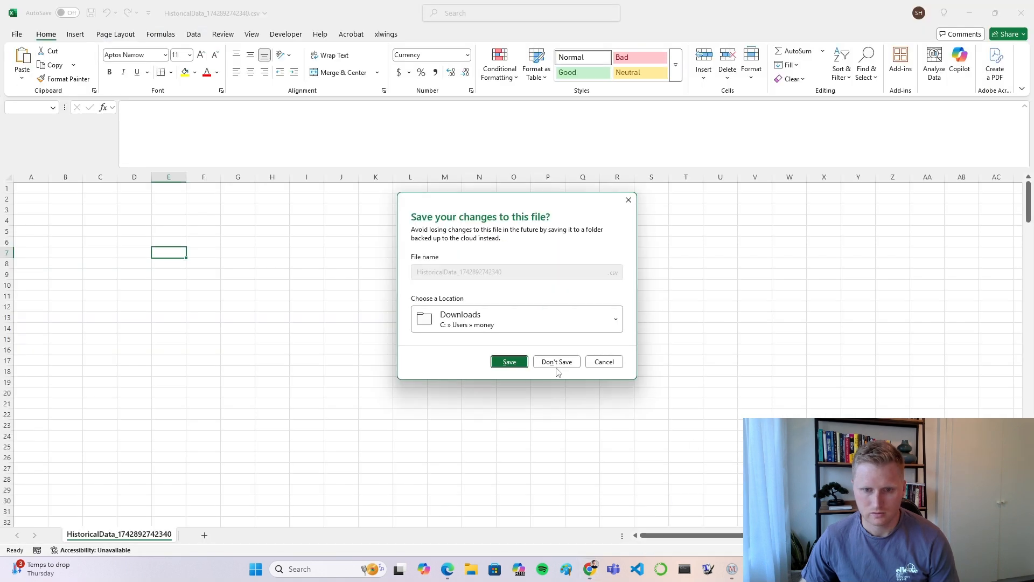
pyautogui.click(558, 361)
pyautogui.click(517, 305)
pyautogui.click(162, 207)
# Step: Arrange the Mean Stock Move workbook and the TradingView MCD chart side by side on the screen
pyautogui.moveTo(591, 567)
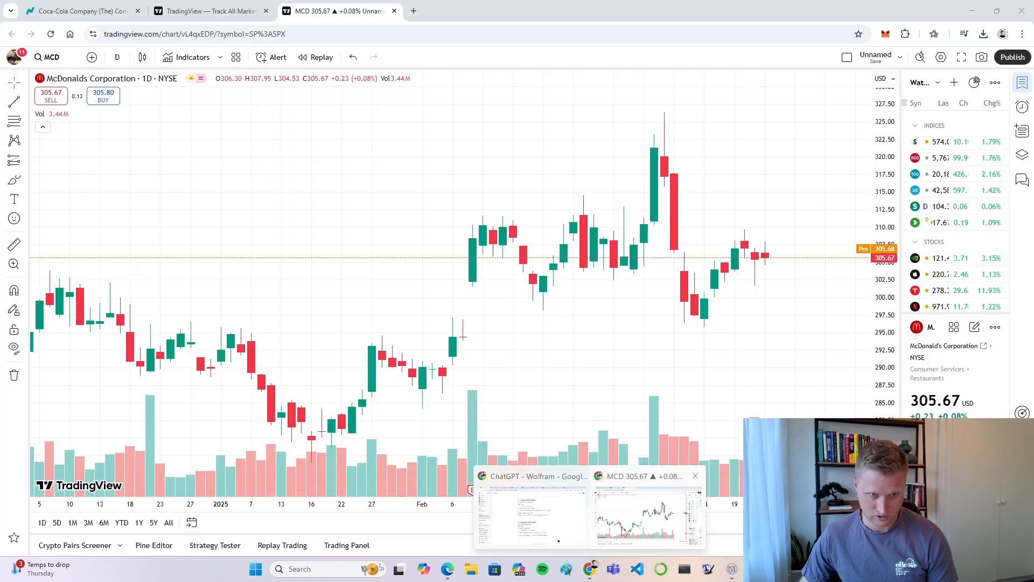
pyautogui.click(641, 511)
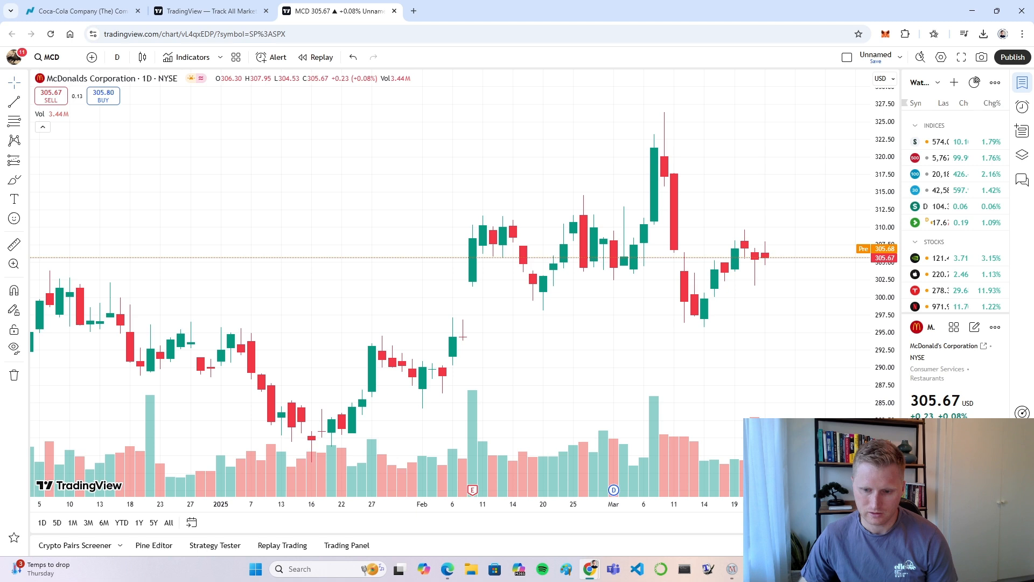
pyautogui.hotkey('alt', 'Tab')
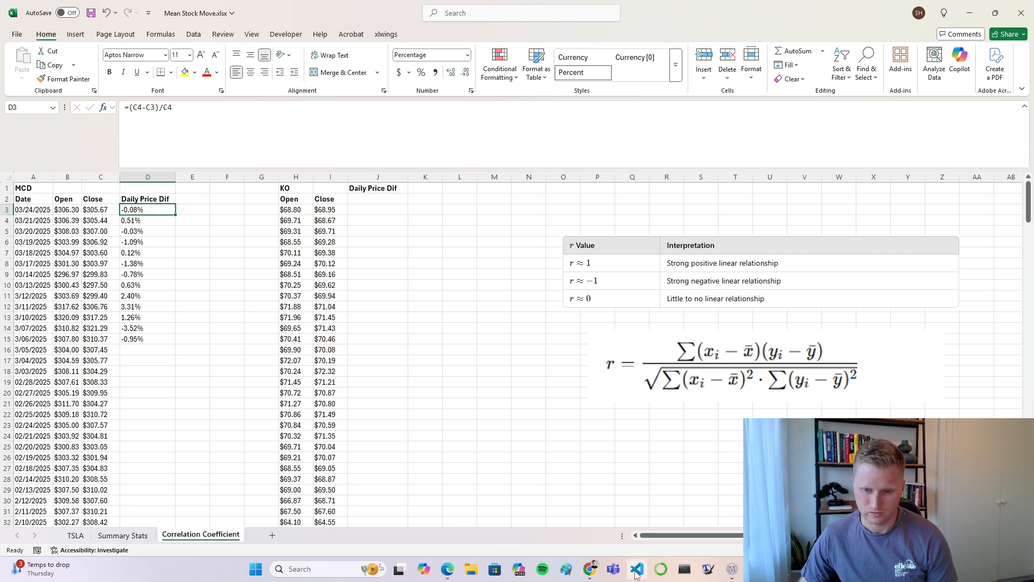
pyautogui.click(550, 433)
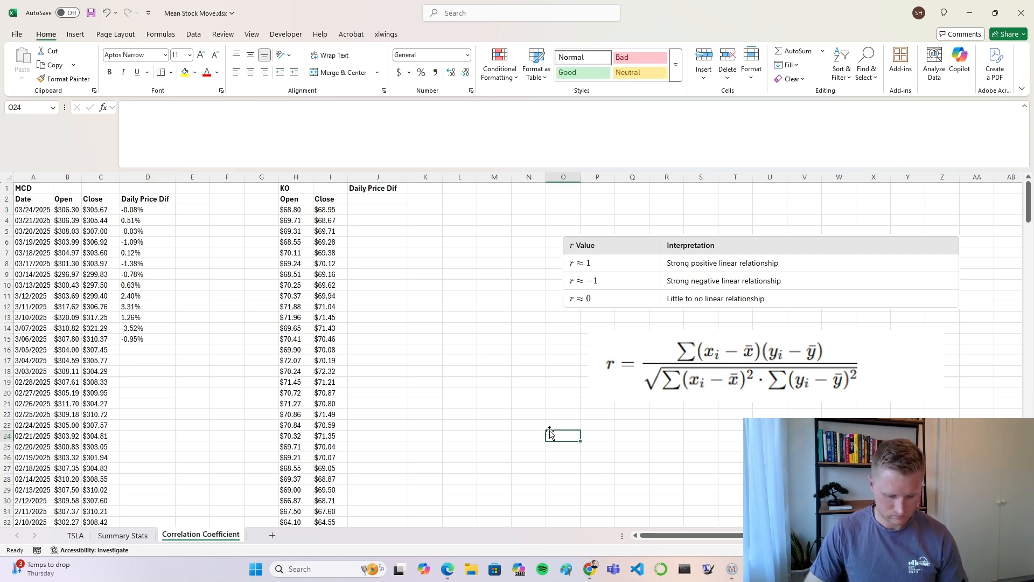
pyautogui.press('super+Right')
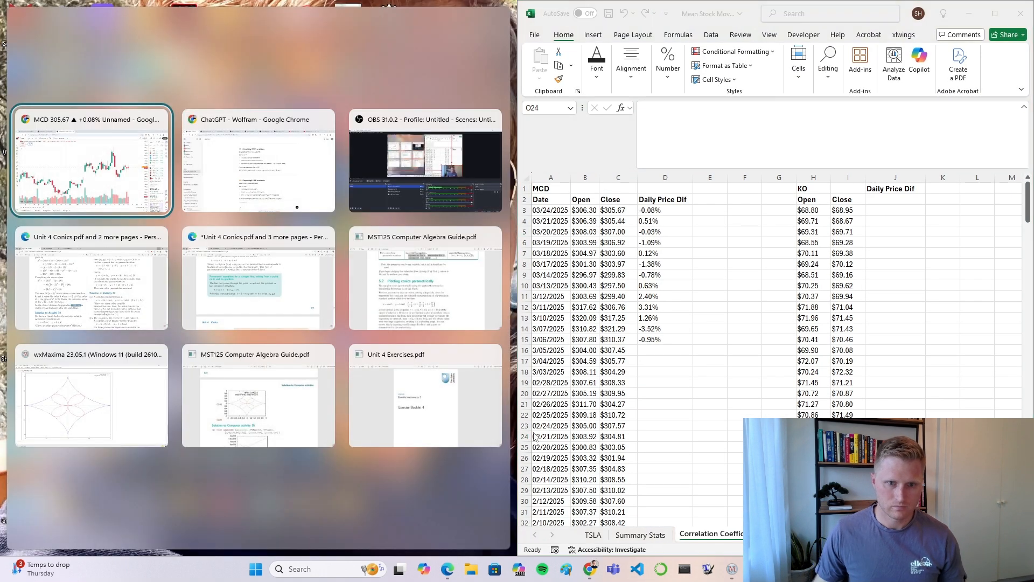
pyautogui.click(99, 171)
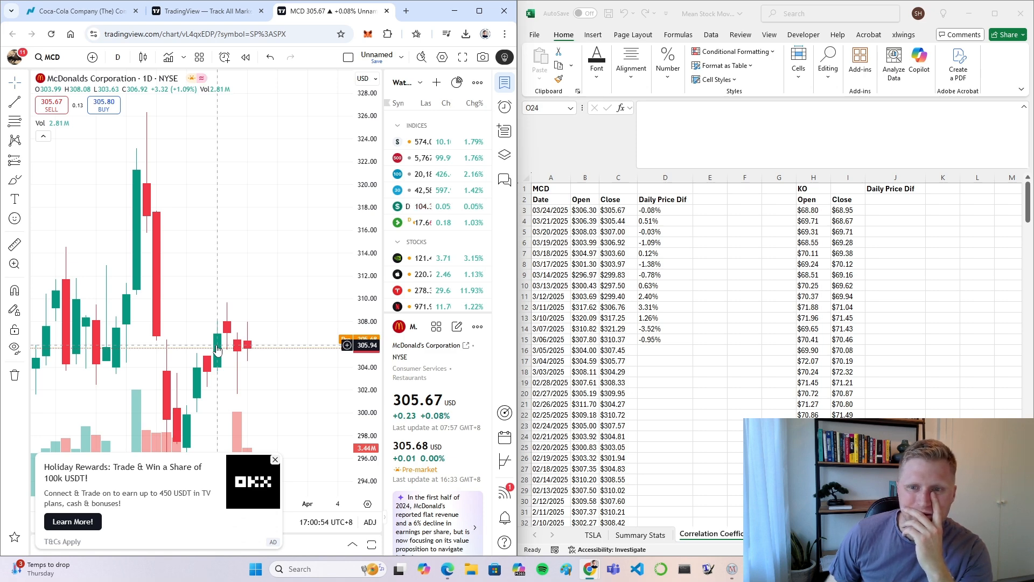
# Step: Correct the D3 formula to =(C3-C4)/C4 so the earlier close is subtracted from the newer one
pyautogui.click(665, 210)
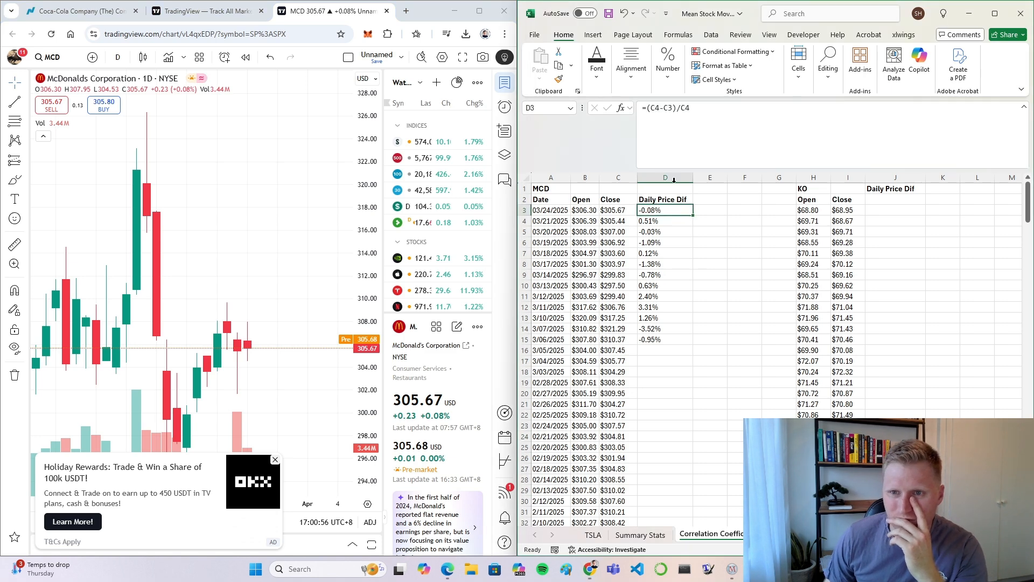
pyautogui.click(689, 107)
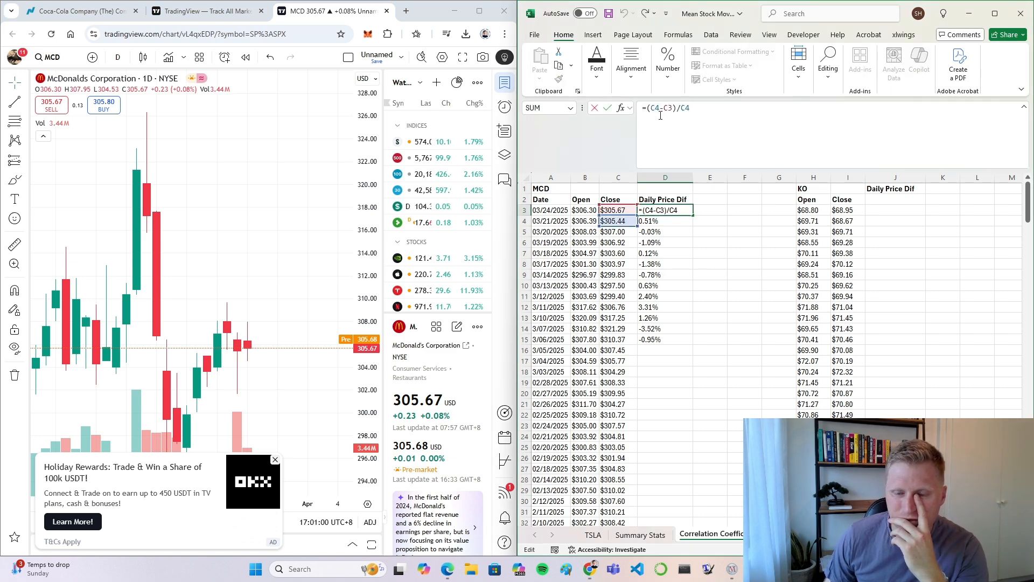
pyautogui.click(664, 210)
pyautogui.press('BackSpace')
pyautogui.press('BackSpace')
pyautogui.press('BackSpace')
pyautogui.press('BackSpace')
pyautogui.press('BackSpace')
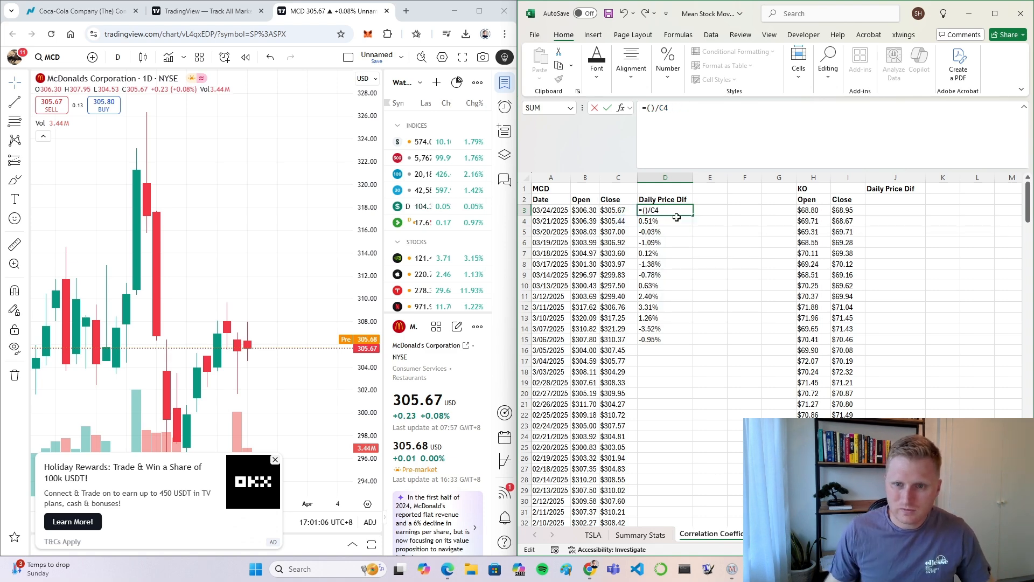
pyautogui.click(617, 211)
pyautogui.write('-')
pyautogui.click(617, 221)
pyautogui.press('Return')
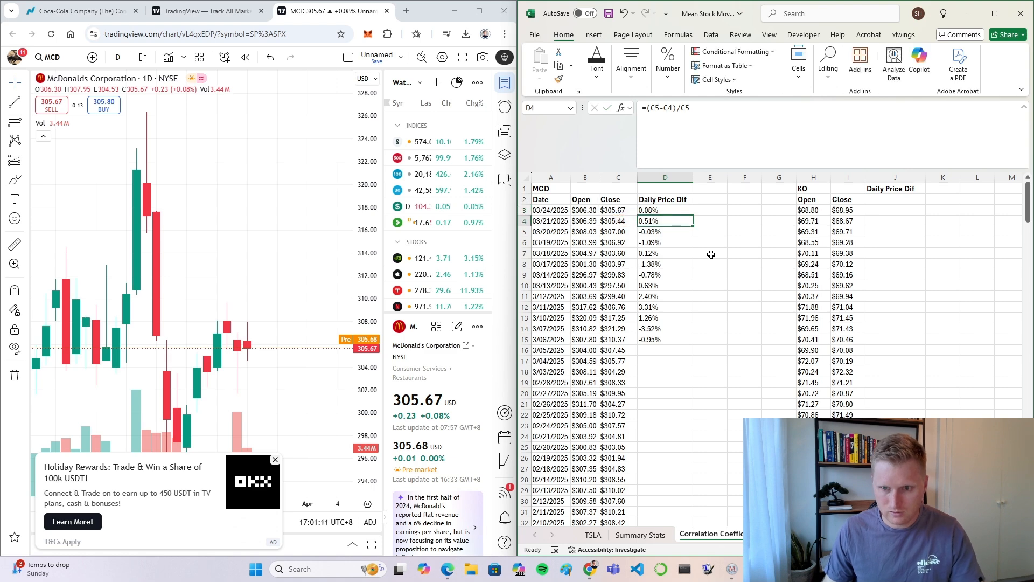
# Step: Fill the corrected D3 formula down to D15 and maximize the workbook window
pyautogui.click(664, 209)
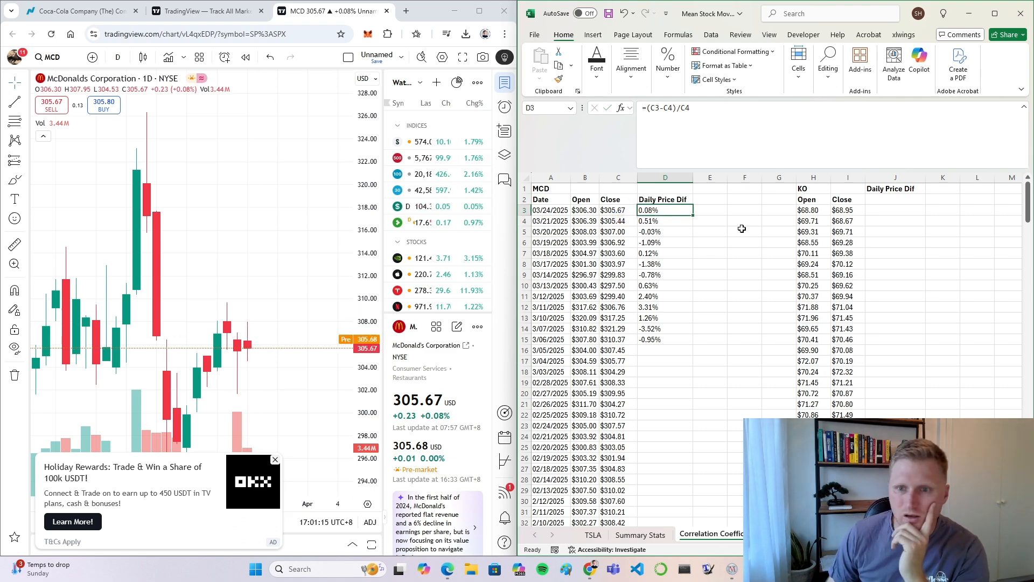
pyautogui.moveTo(693, 215); pyautogui.dragTo(698, 344)
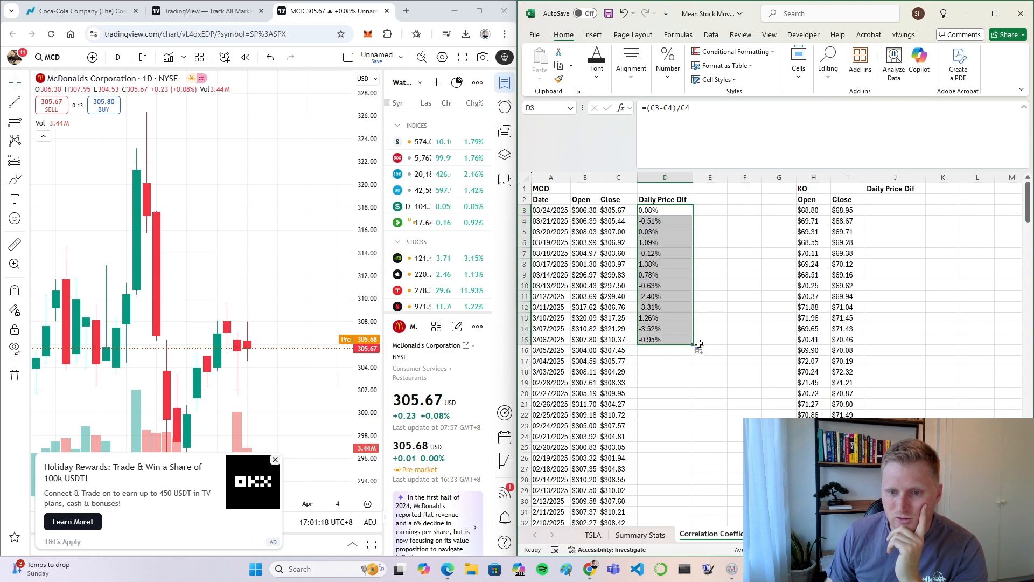
pyautogui.click(729, 270)
pyautogui.click(680, 213)
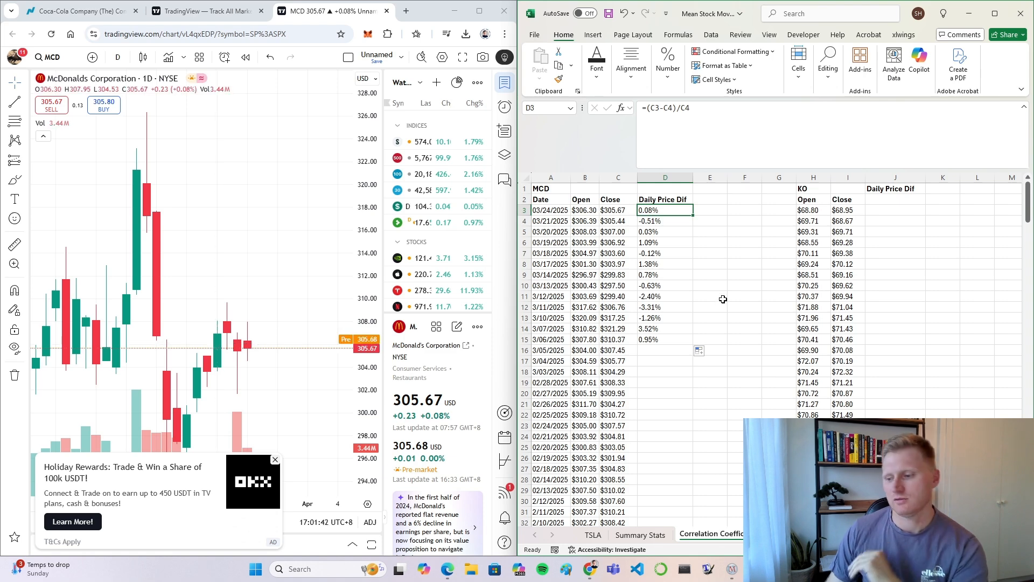
pyautogui.click(995, 13)
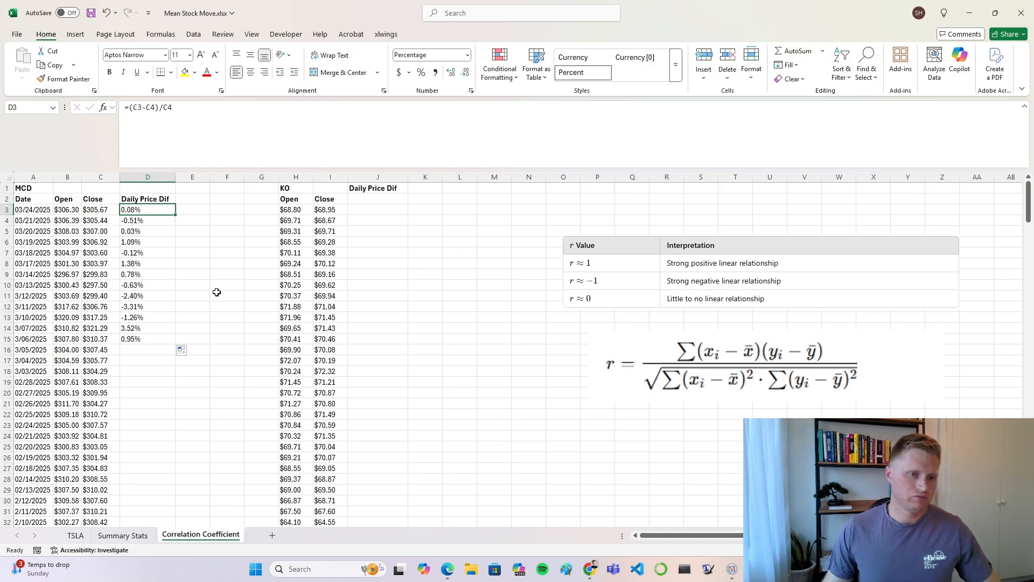
# Step: Fill the D3 formula down the MCD Daily Price Dif column to the last data row, and clear D252
pyautogui.hotkey('ctrl', 'Down')
pyautogui.click(150, 210)
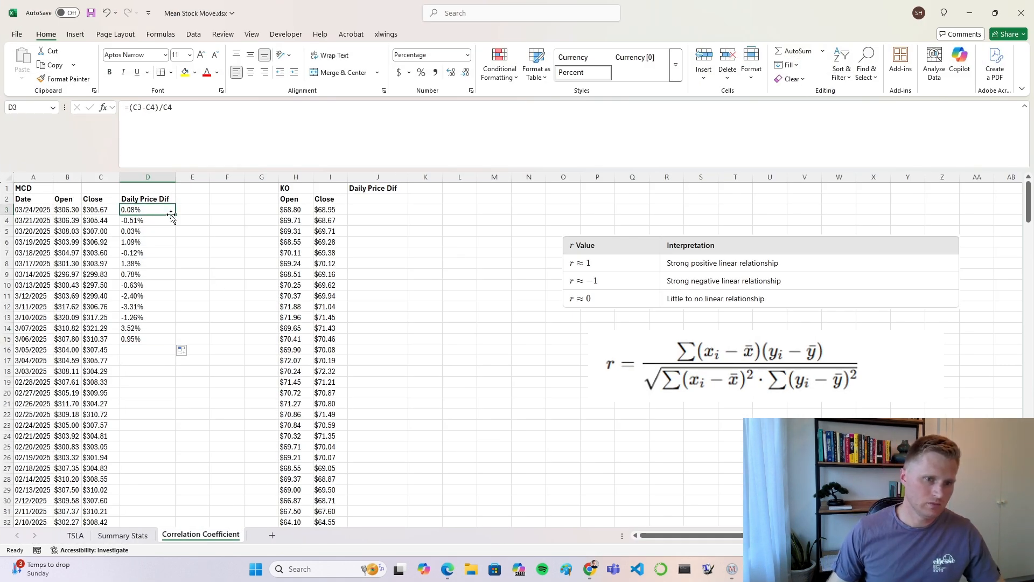
pyautogui.moveTo(175, 215); pyautogui.dragTo(159, 502)
pyautogui.click(149, 501)
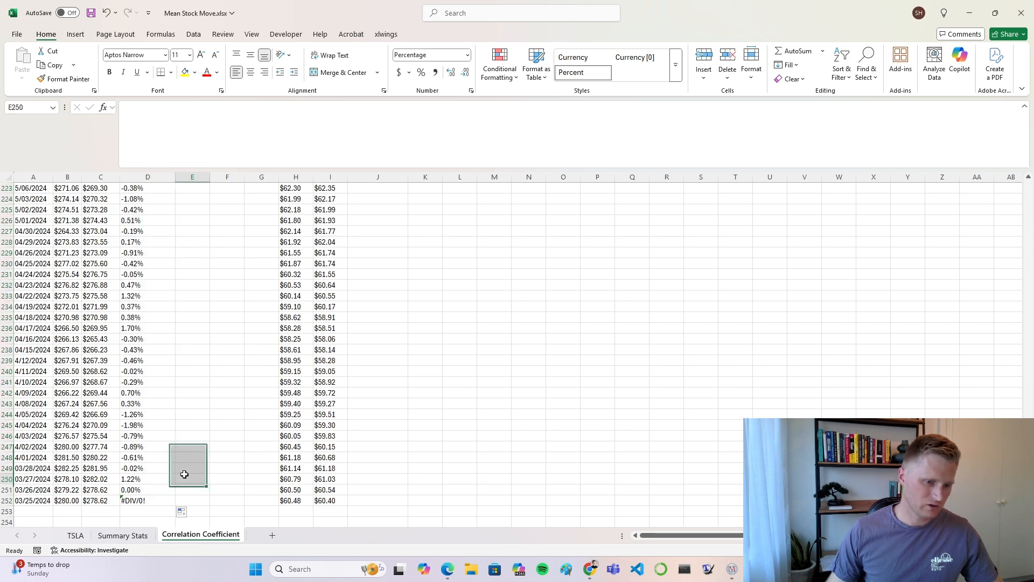
pyautogui.press('Delete')
pyautogui.click(194, 392)
pyautogui.scroll(20, 194, 392)
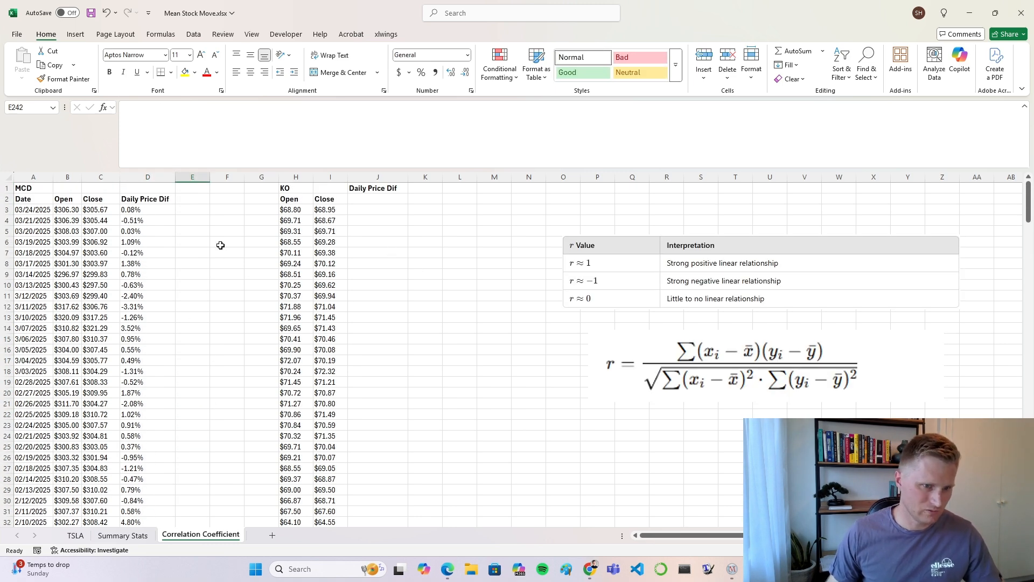
# Step: Enter =(I3-I4)/I4 in J3 to calculate Coca-Cola's daily price difference
pyautogui.click(162, 213)
pyautogui.click(356, 209)
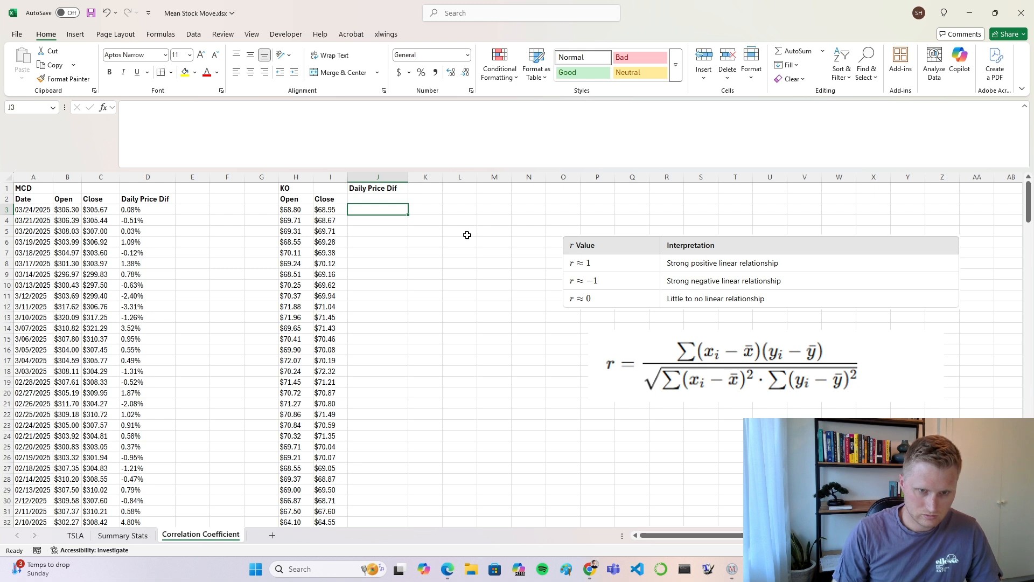
pyautogui.write('=(')
pyautogui.click(330, 209)
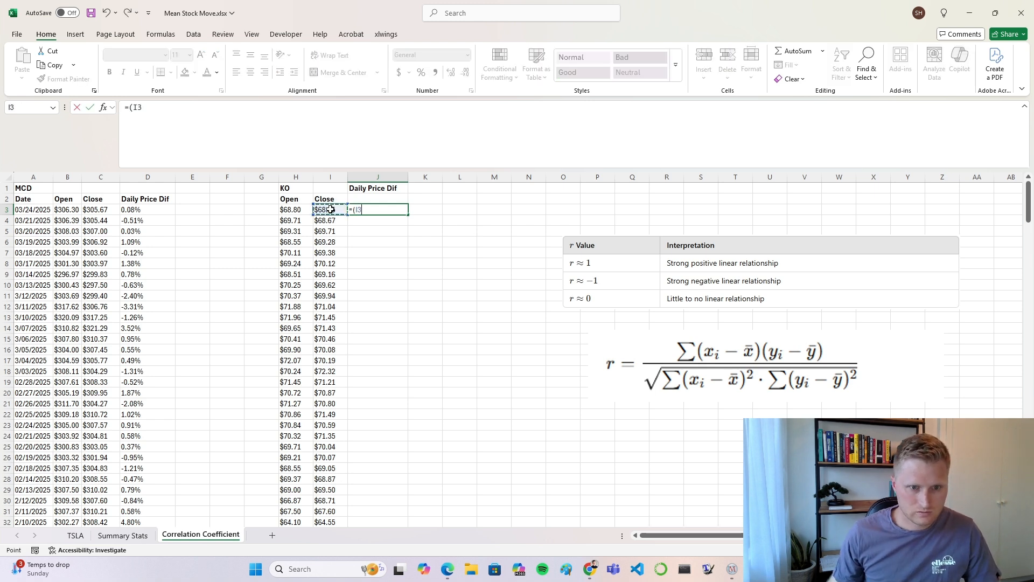
pyautogui.write('-')
pyautogui.click(330, 220)
pyautogui.write(')/')
pyautogui.click(330, 220)
pyautogui.press('Return')
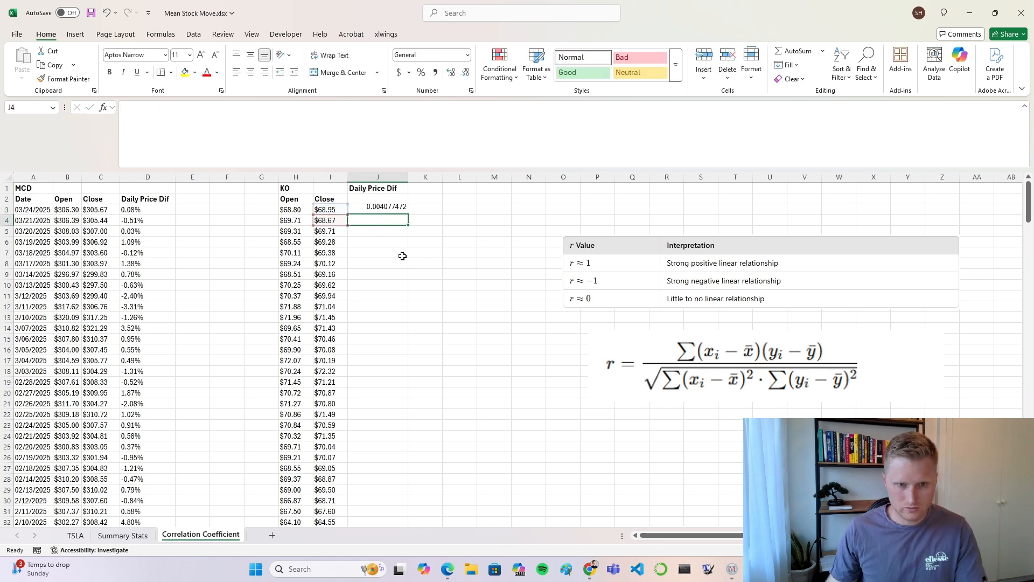
# Step: Format J3 as a percentage with two decimals and fill its formula down to J8
pyautogui.click(401, 211)
pyautogui.click(421, 73)
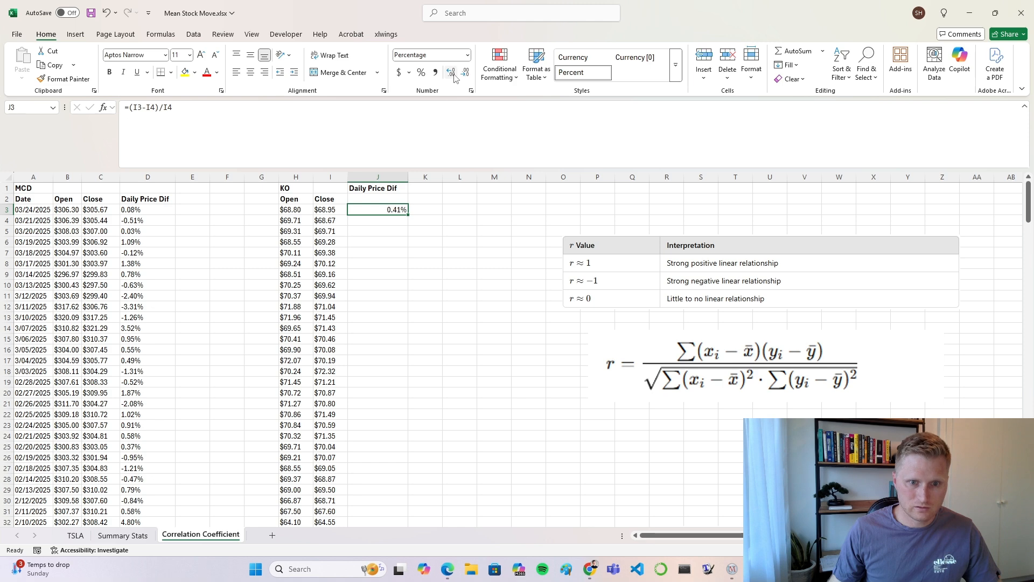
pyautogui.click(396, 243)
pyautogui.click(399, 210)
pyautogui.moveTo(408, 215); pyautogui.dragTo(411, 268)
pyautogui.click(397, 351)
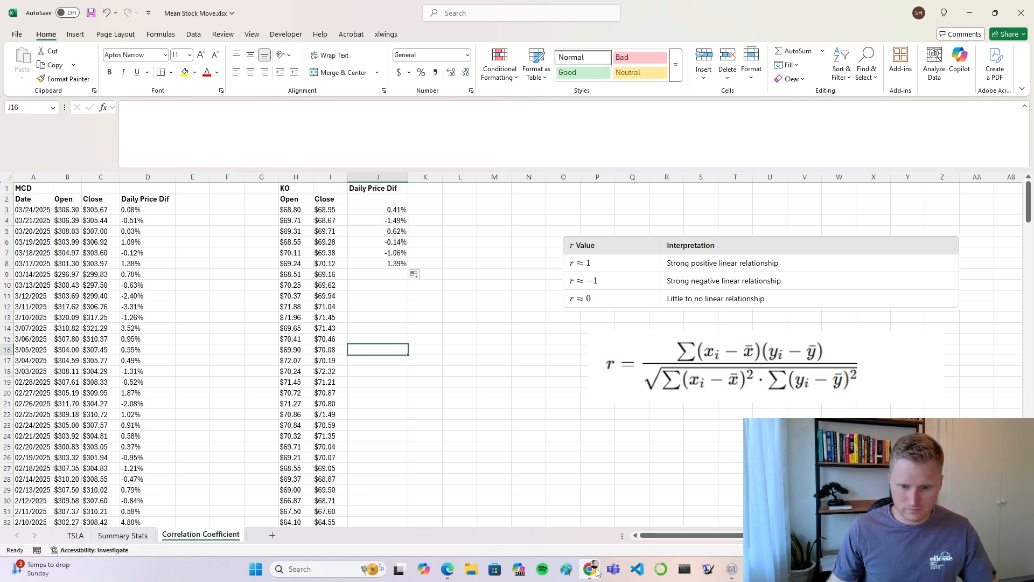
# Step: Switch to TradingView, load the NYSE Coca-Cola (KO) chart, and place it beside the workbook to compare the daily changes
pyautogui.moveTo(596, 572)
pyautogui.click(657, 511)
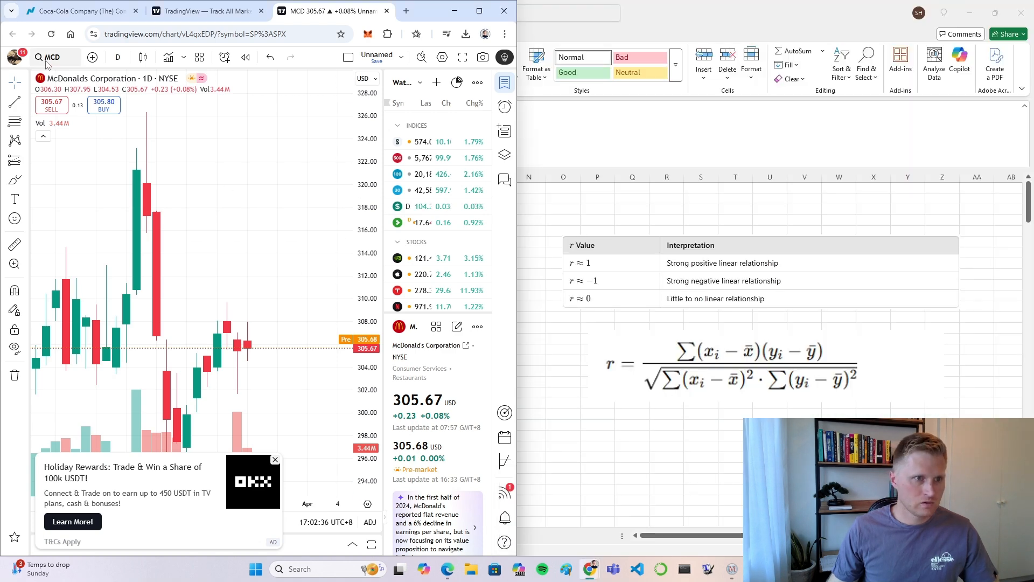
pyautogui.click(46, 62)
pyautogui.write('KO')
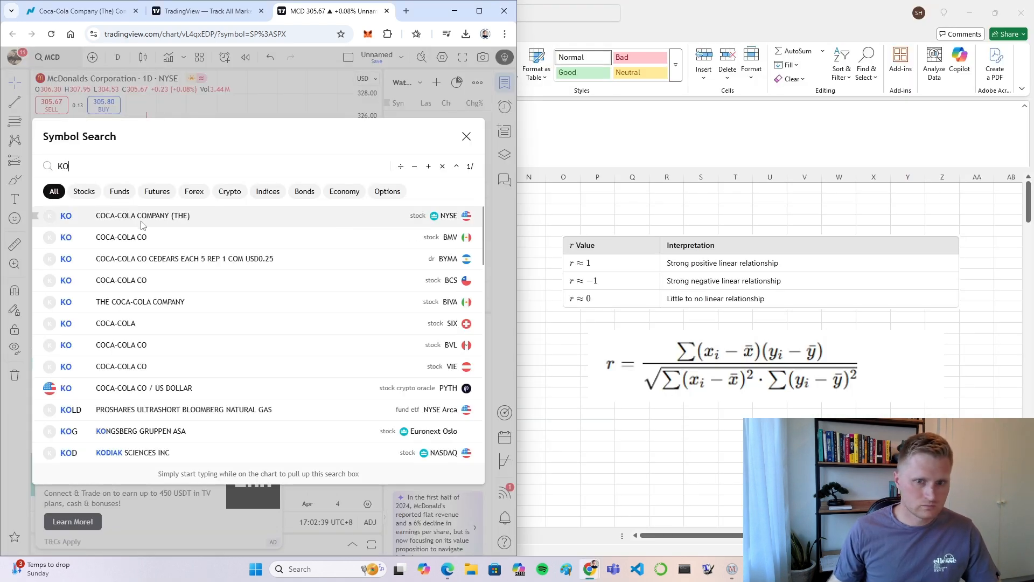
pyautogui.click(143, 224)
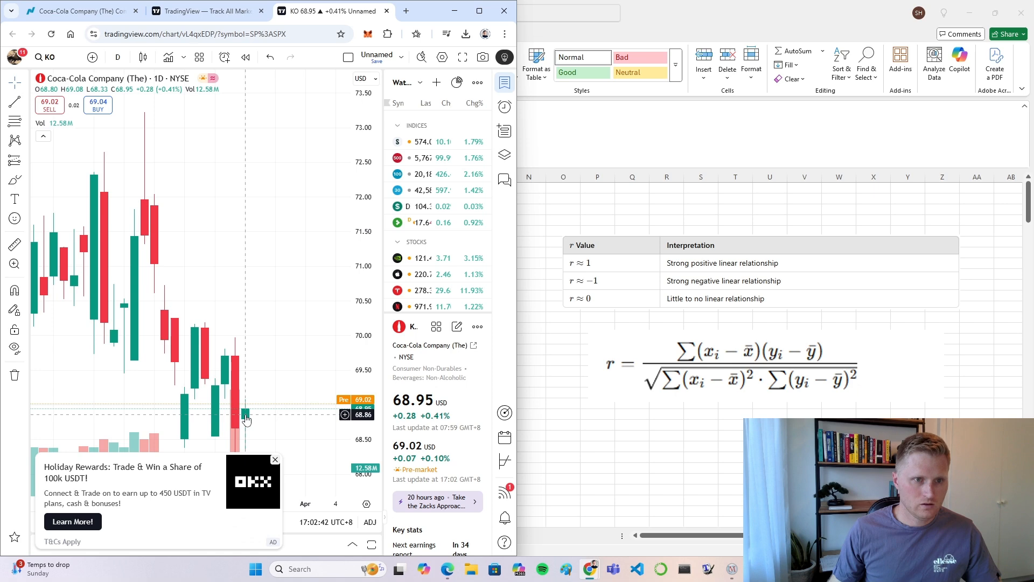
pyautogui.moveTo(435, 14); pyautogui.dragTo(915, 12)
pyautogui.moveTo(992, 276); pyautogui.dragTo(1010, 555)
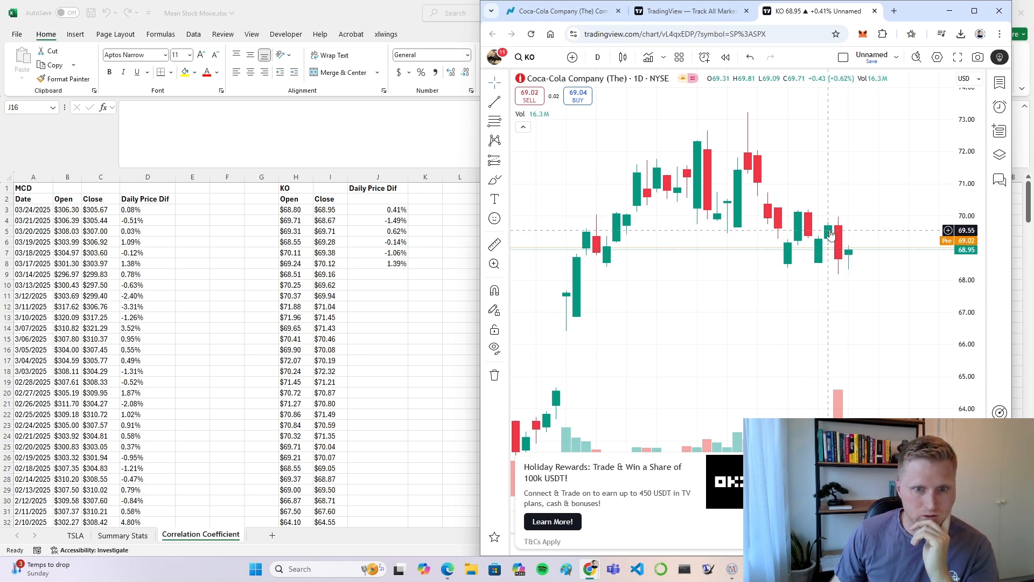
# Step: Minimize the browser, fill the J8 formula down to the last KO data row, and clear J252
pyautogui.click(949, 11)
pyautogui.click(397, 264)
pyautogui.moveTo(408, 268); pyautogui.dragTo(411, 516)
pyautogui.click(453, 371)
pyautogui.click(387, 513)
pyautogui.press('Delete')
pyautogui.scroll(20, 279, 380)
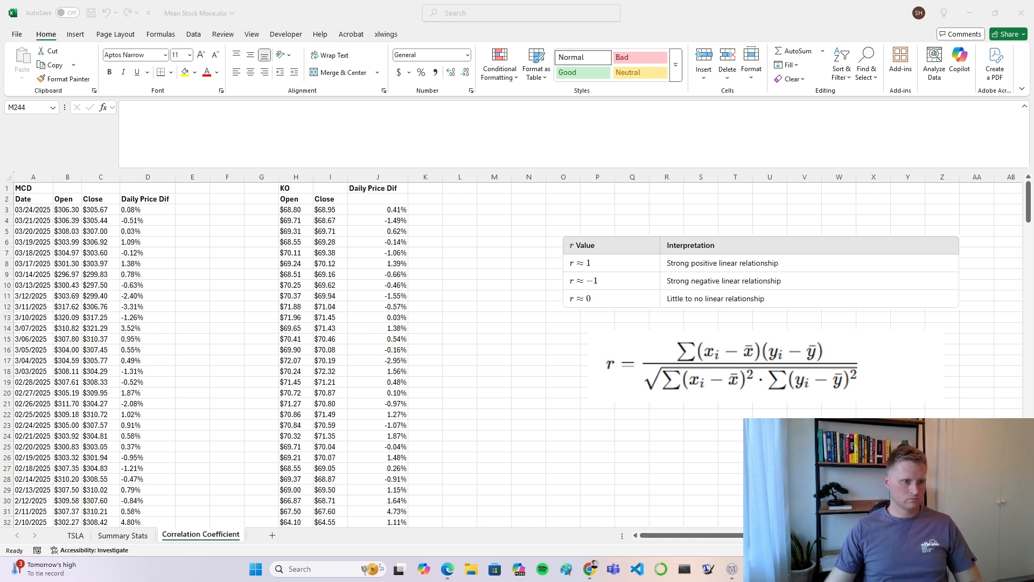
# Step: Enter the label r in L1 and make it bold
pyautogui.click(448, 209)
pyautogui.click(454, 190)
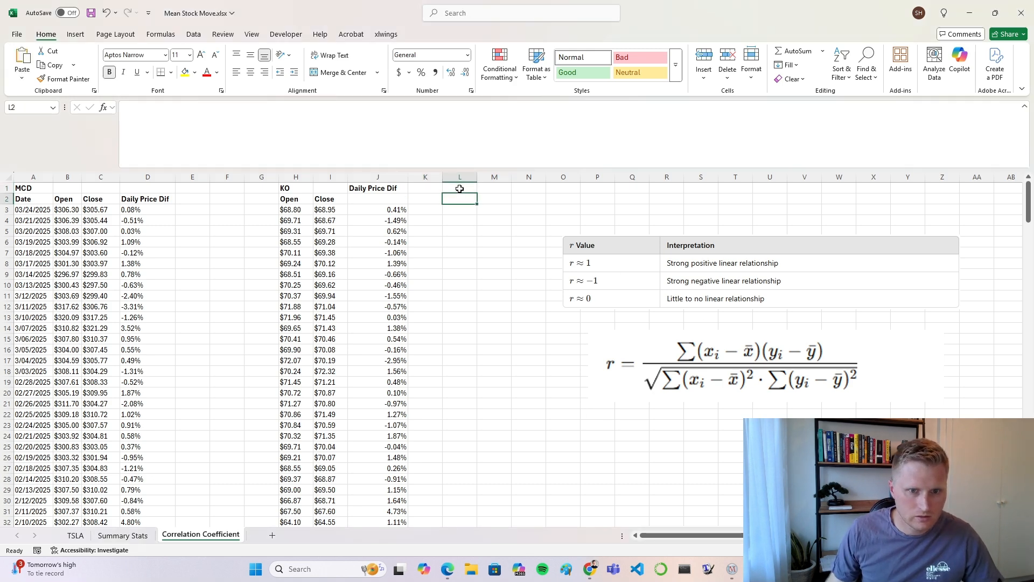
pyautogui.write('R')
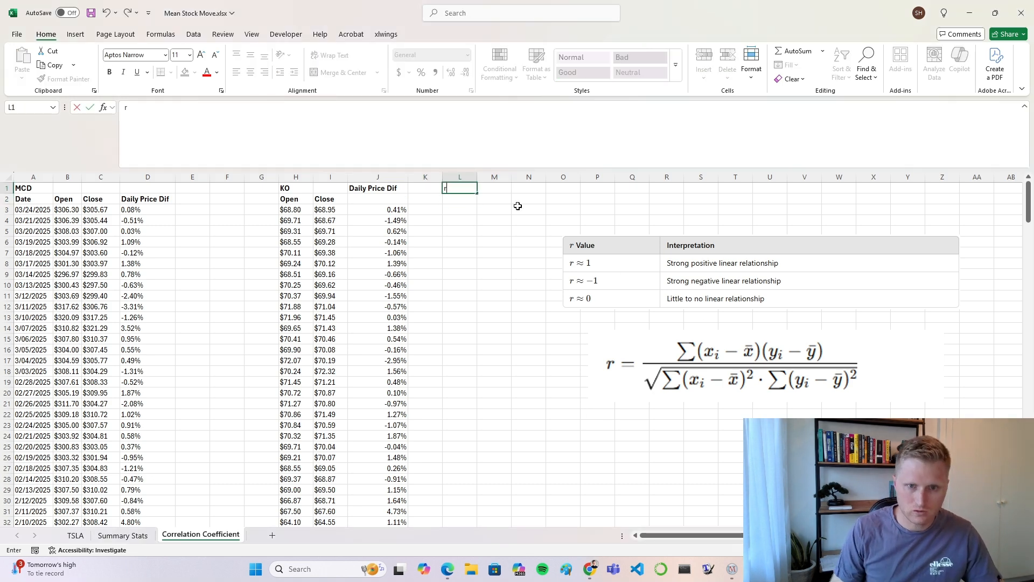
pyautogui.press('Tab')
pyautogui.click(459, 187)
pyautogui.hotkey('ctrl', 'b')
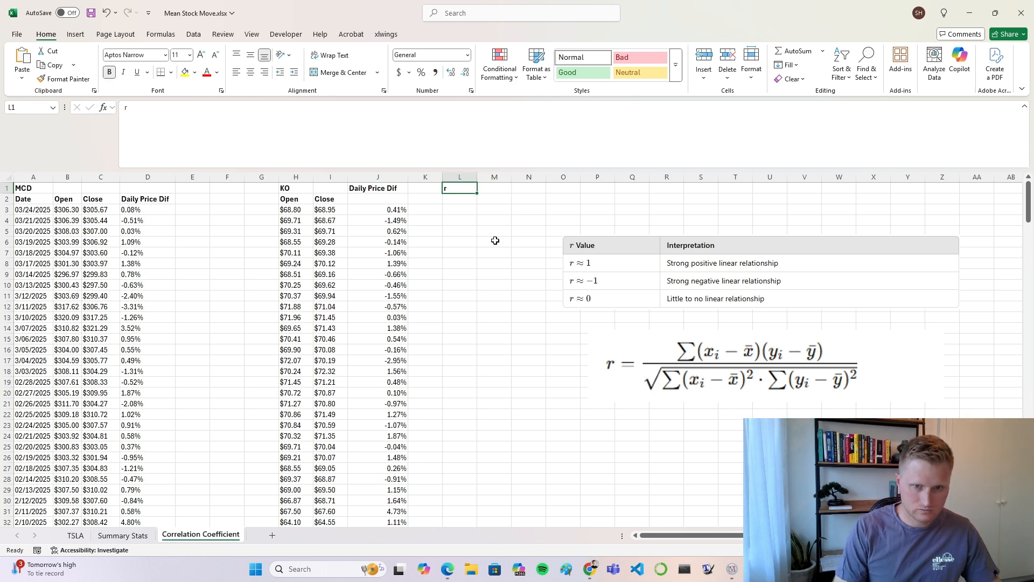
# Step: Start a CORREL formula in M1 with the MCD daily price differences D3:D251 as the first array
pyautogui.hscroll(3, 495, 240)
pyautogui.hscroll(-3, 564, 304)
pyautogui.click(493, 274)
pyautogui.click(494, 188)
pyautogui.write('=')
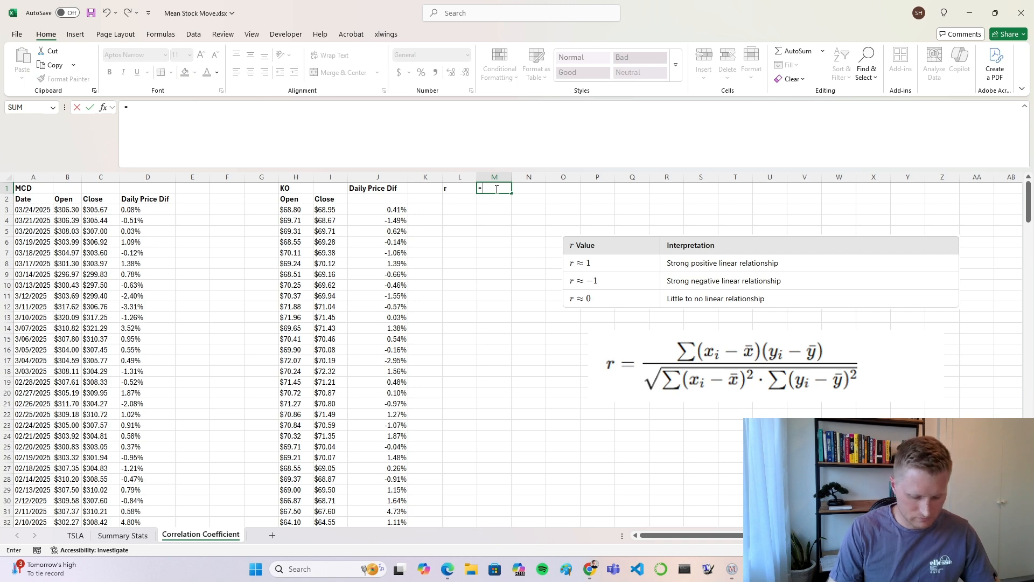
pyautogui.write('cor')
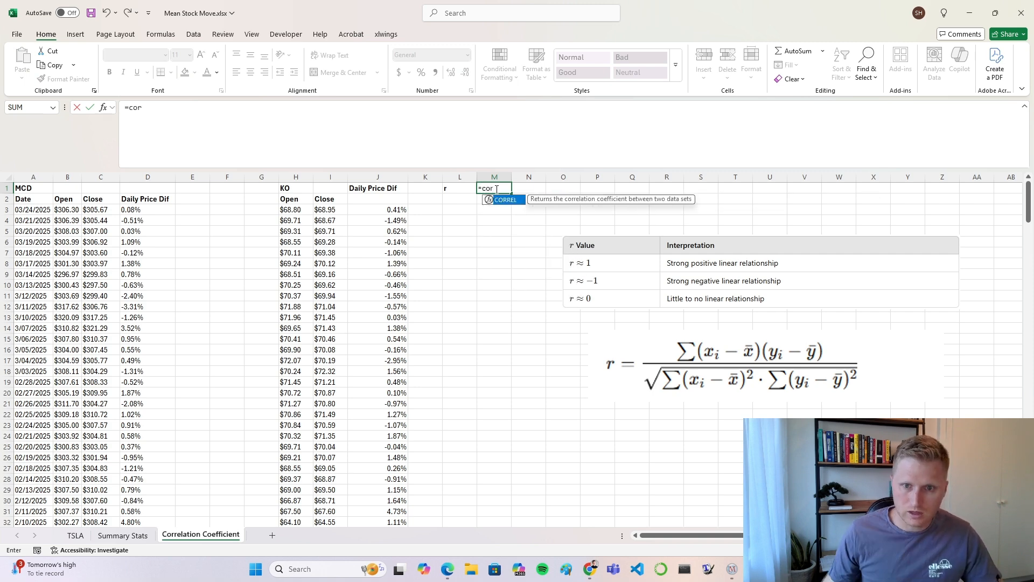
pyautogui.doubleClick(505, 200)
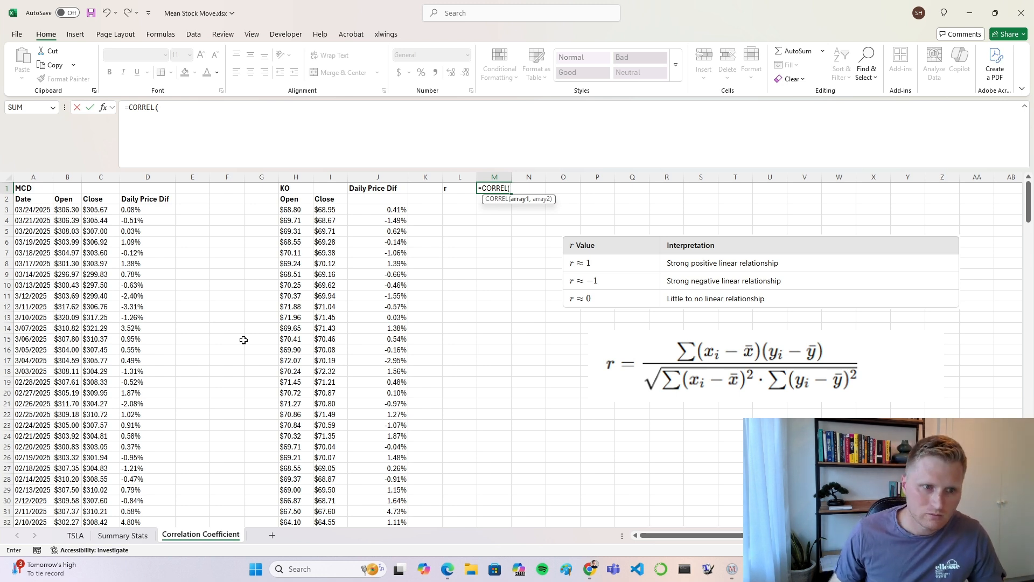
pyautogui.click(145, 210)
pyautogui.moveTo(149, 219); pyautogui.dragTo(155, 501)
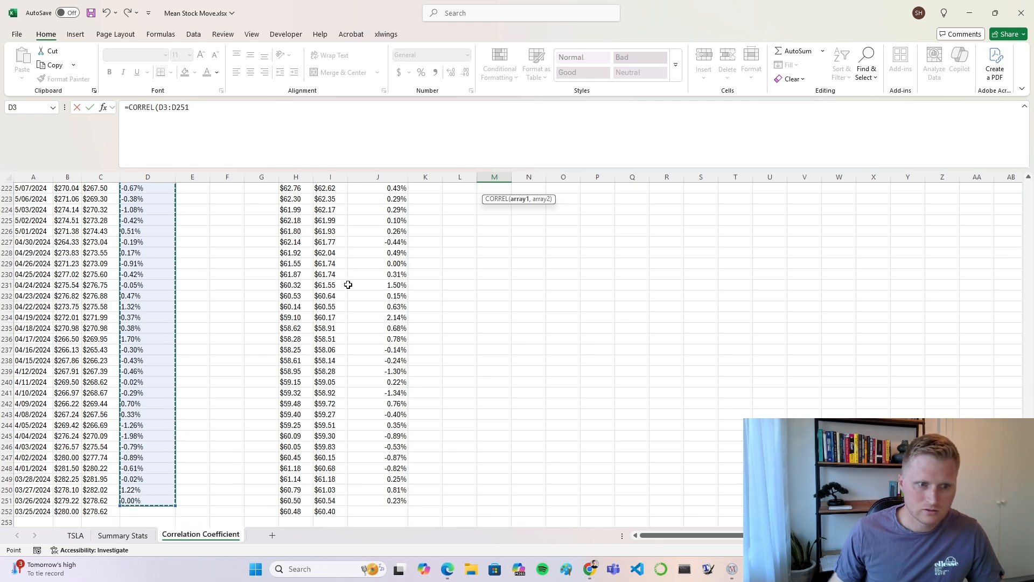
# Step: Complete the M1 CORREL formula with the KO daily price differences J3:J251 as the second array
pyautogui.scroll(20, 348, 284)
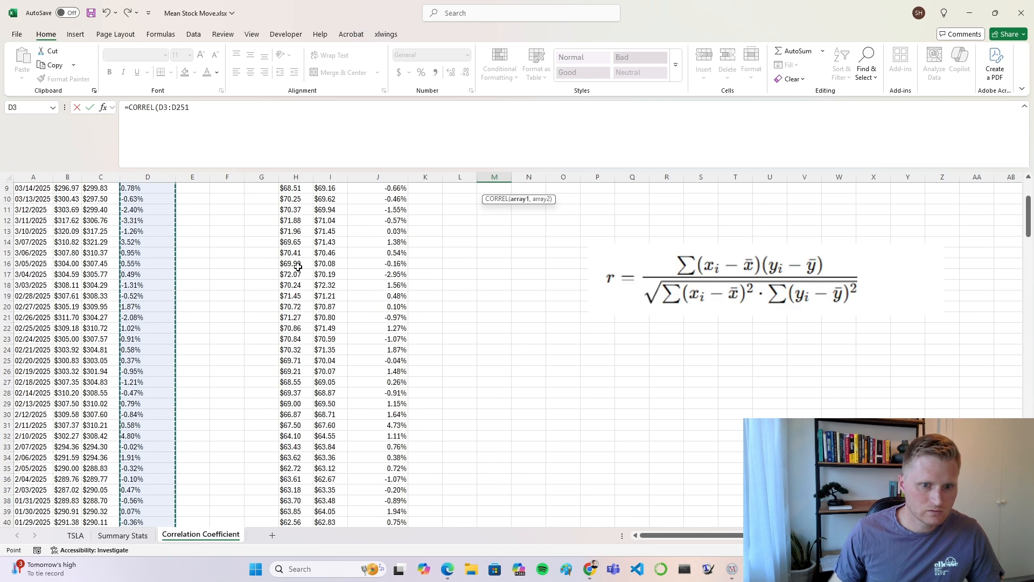
pyautogui.scroll(12, 298, 266)
pyautogui.write(',')
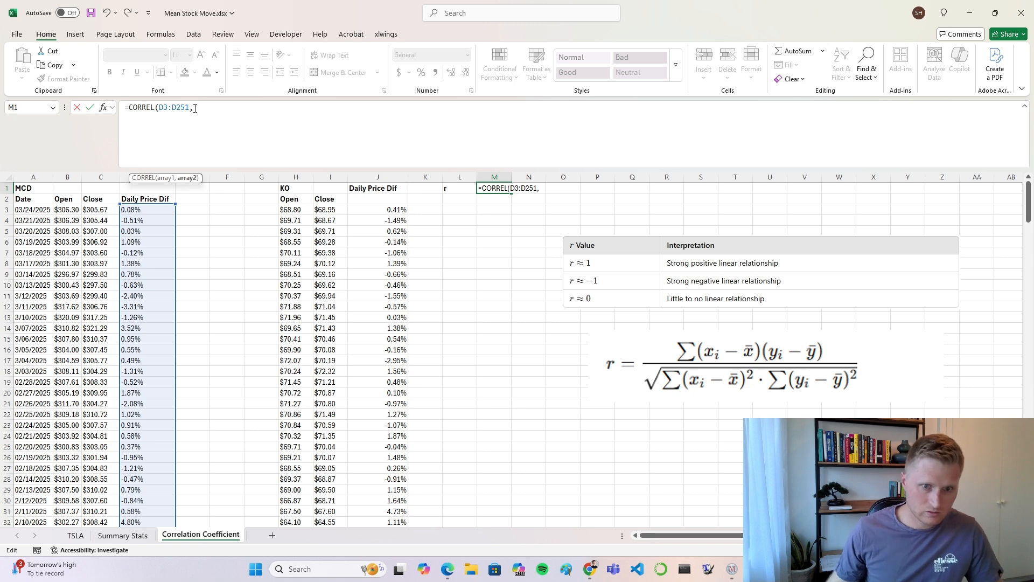
pyautogui.moveTo(374, 210); pyautogui.dragTo(383, 500)
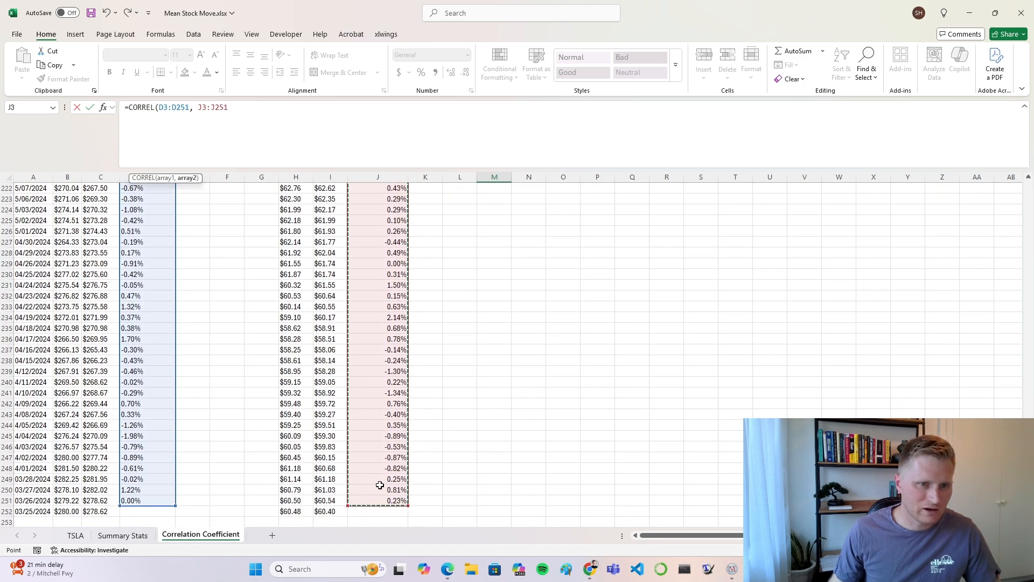
pyautogui.scroll(20, 357, 405)
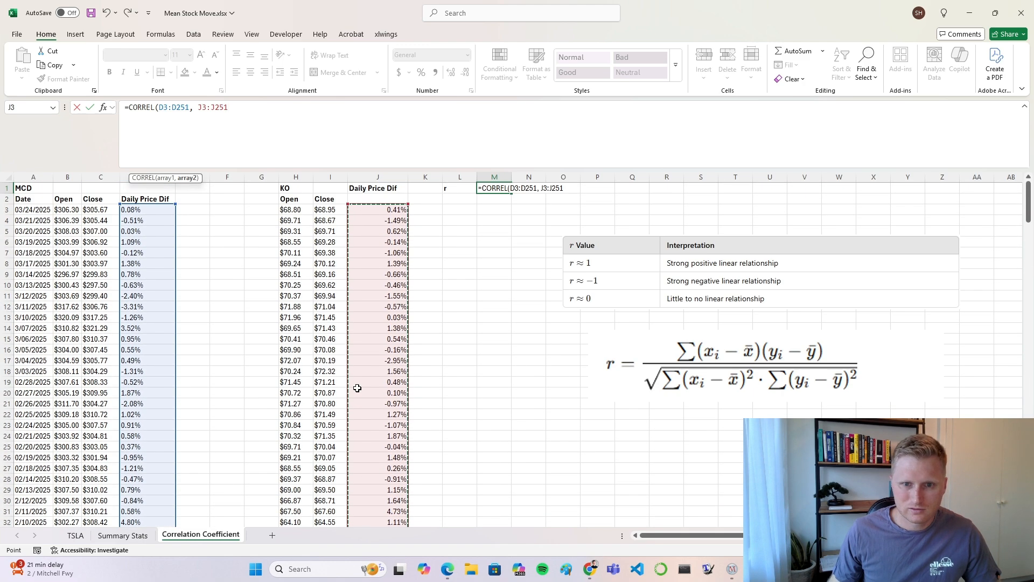
pyautogui.press('Return')
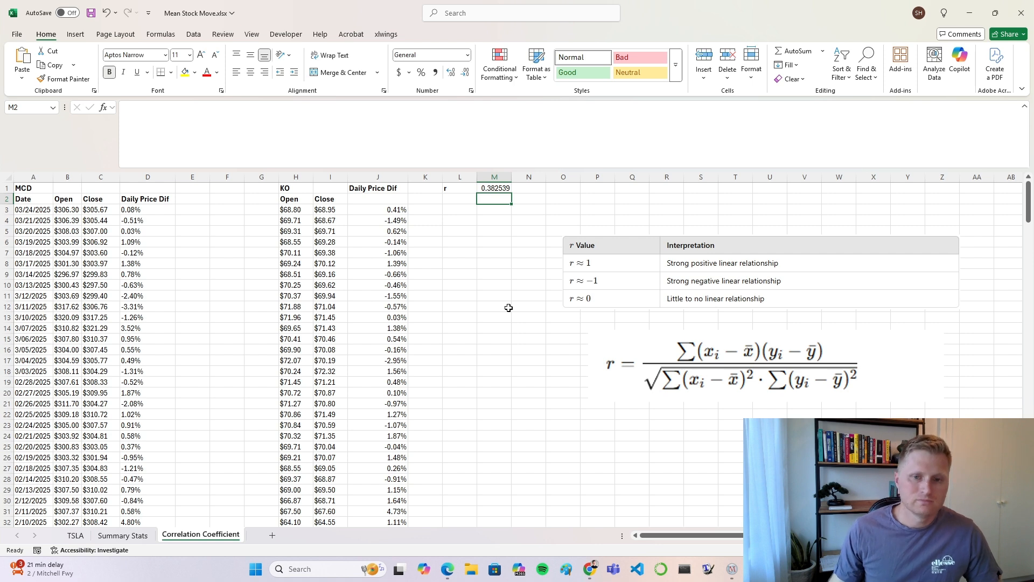
# Step: Reduce the correlation result in M1 to two decimal places
pyautogui.click(501, 190)
pyautogui.click(466, 74)
pyautogui.click(466, 74)
pyautogui.click(466, 73)
pyautogui.click(466, 73)
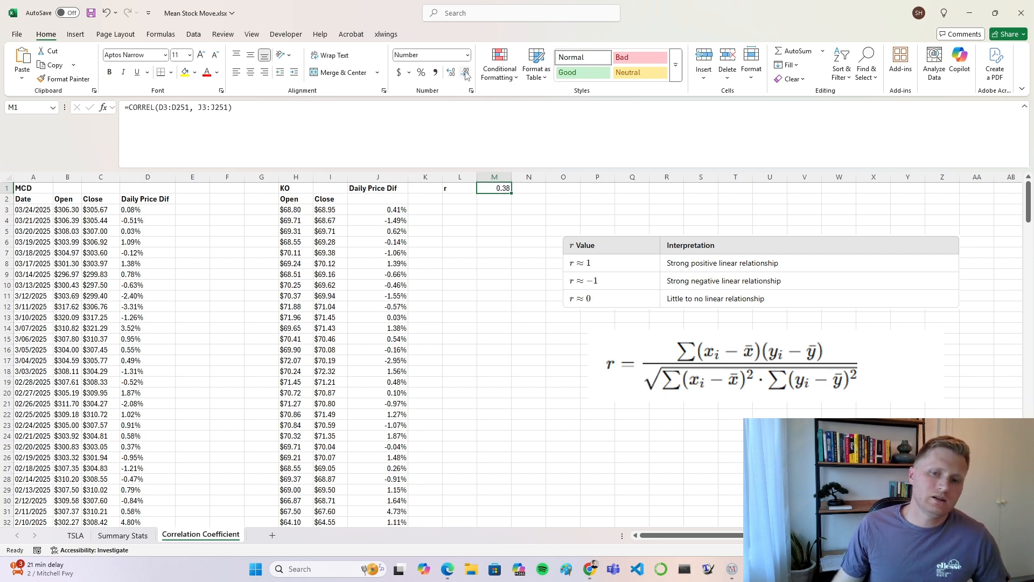
pyautogui.click(472, 243)
pyautogui.click(500, 189)
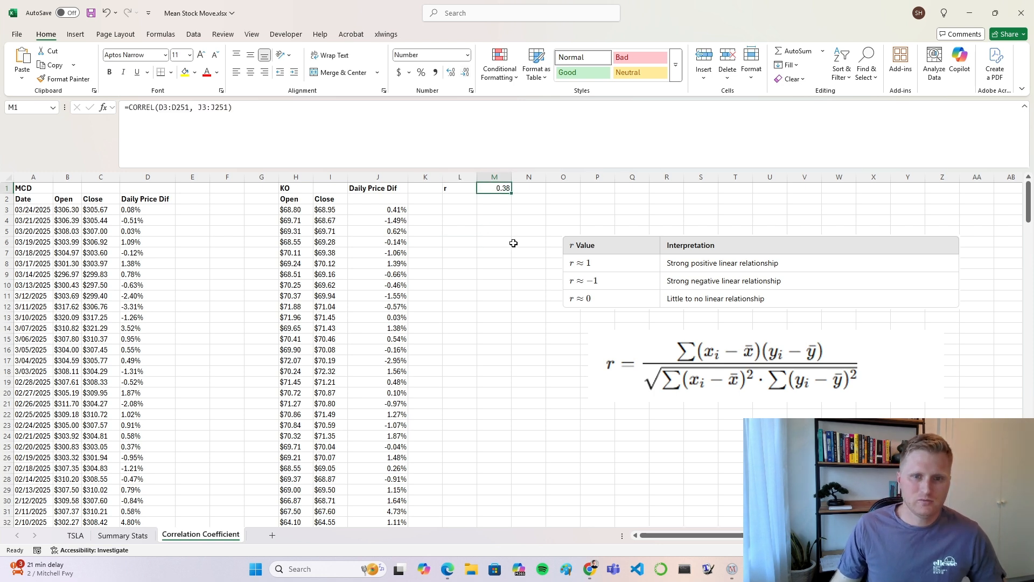
# Step: Make the M1 result bold and set the font size of M1 and the r label in L1 to 26
pyautogui.click(490, 266)
pyautogui.click(501, 188)
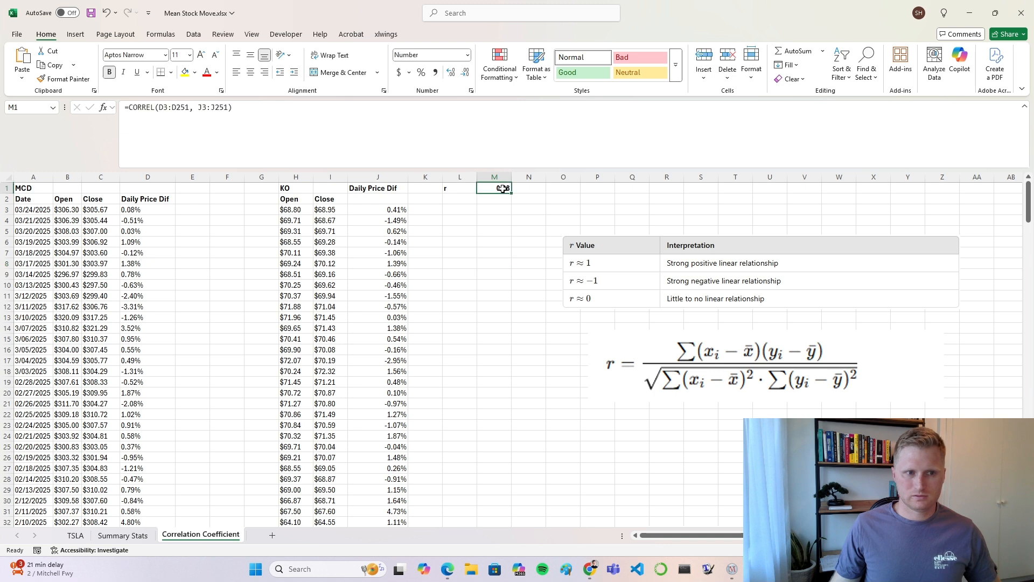
pyautogui.click(189, 55)
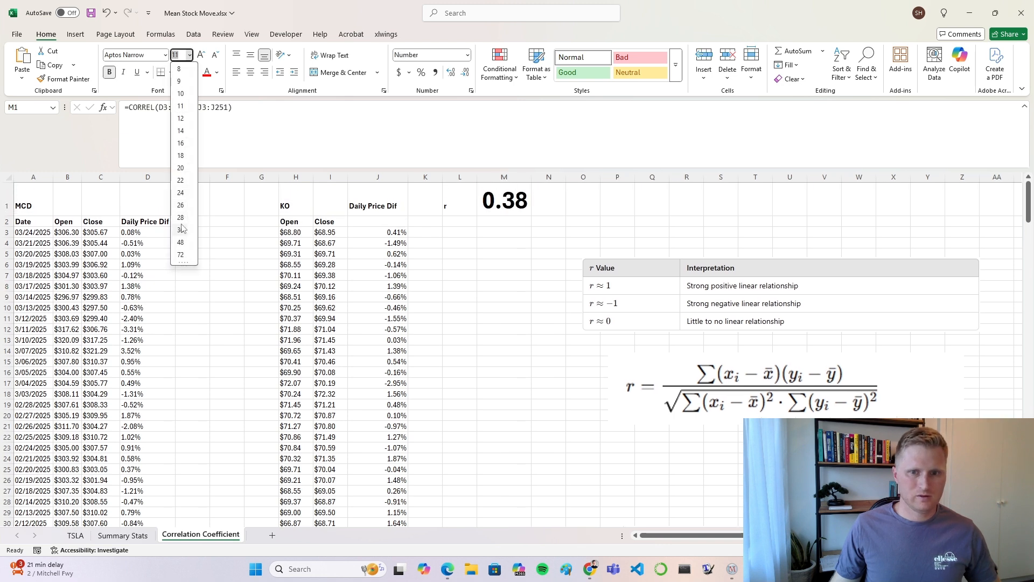
pyautogui.click(183, 205)
pyautogui.click(460, 199)
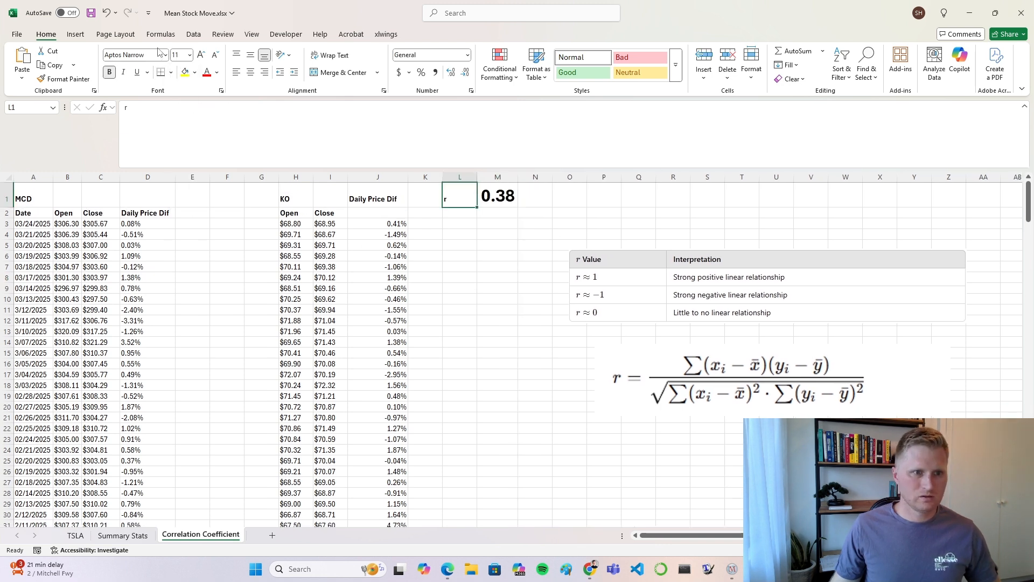
pyautogui.click(189, 55)
pyautogui.click(184, 205)
pyautogui.click(517, 260)
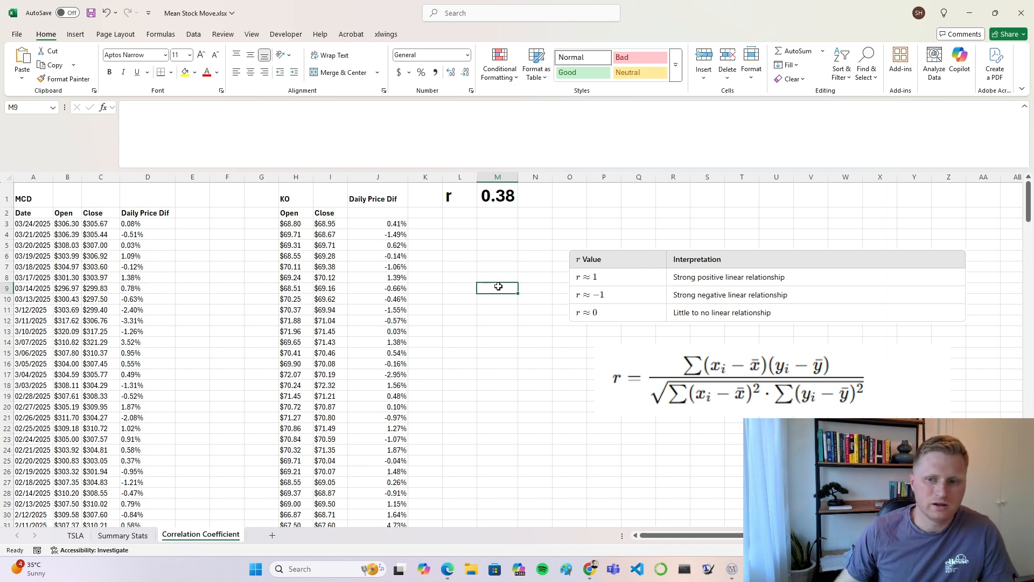
# Step: Shift the r value interpretation table and the correlation formula picture up and to the right on the sheet
pyautogui.moveTo(601, 255); pyautogui.dragTo(626, 225)
pyautogui.moveTo(642, 351); pyautogui.dragTo(657, 311)
pyautogui.click(451, 318)
pyautogui.click(197, 244)
pyautogui.moveTo(160, 213); pyautogui.dragTo(174, 375)
pyautogui.click(228, 298)
pyautogui.moveTo(222, 215); pyautogui.dragTo(254, 367)
pyautogui.click(231, 406)
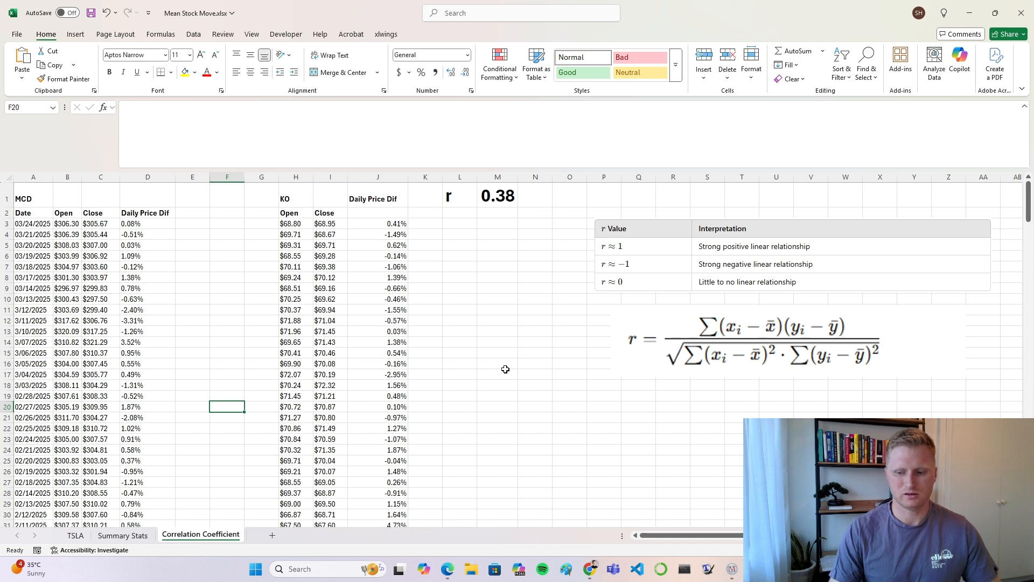
pyautogui.click(496, 277)
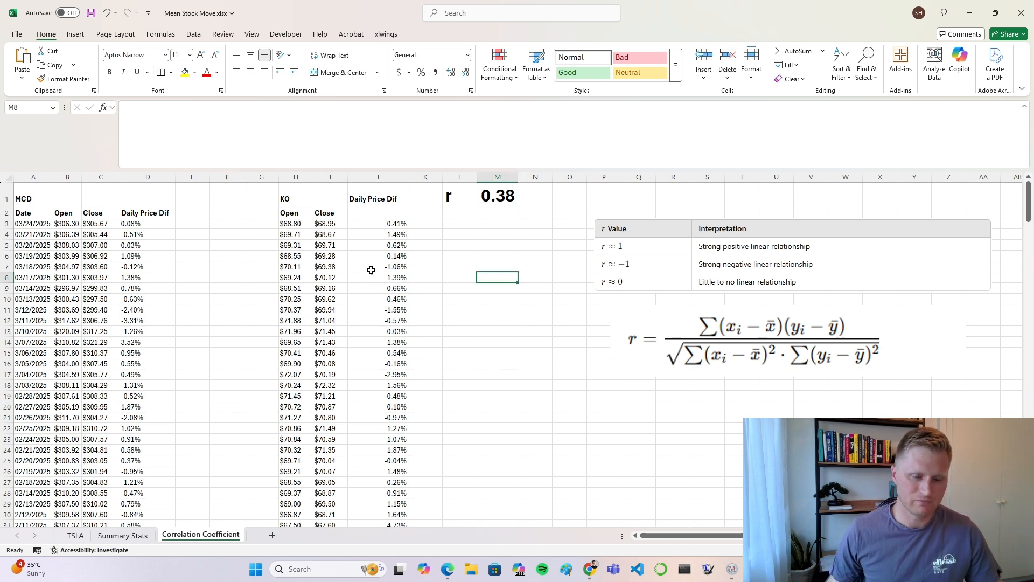
pyautogui.moveTo(213, 198); pyautogui.dragTo(230, 268)
pyautogui.click(229, 338)
pyautogui.click(469, 265)
pyautogui.moveTo(470, 213); pyautogui.dragTo(482, 216)
pyautogui.click(495, 328)
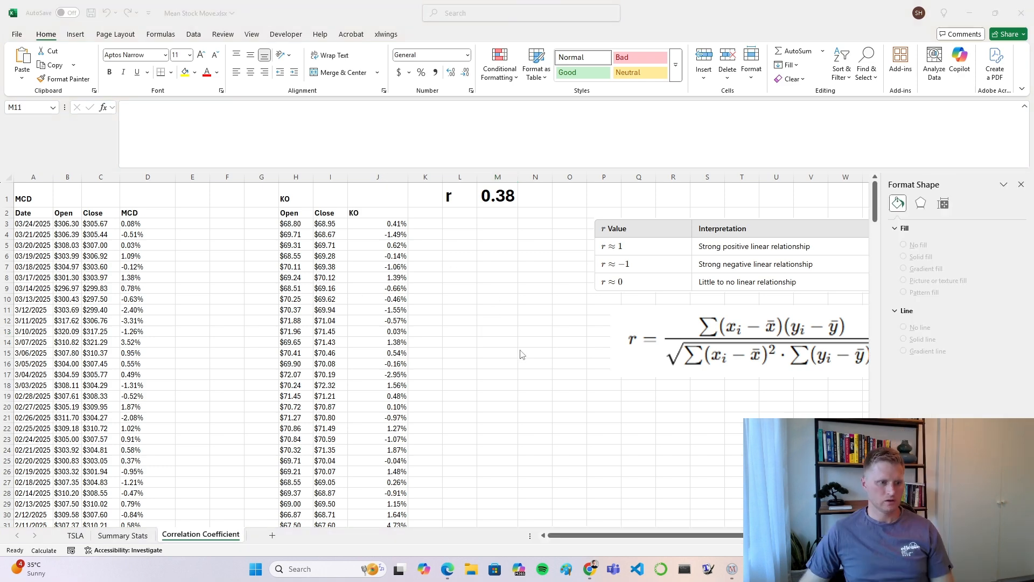
pyautogui.click(486, 241)
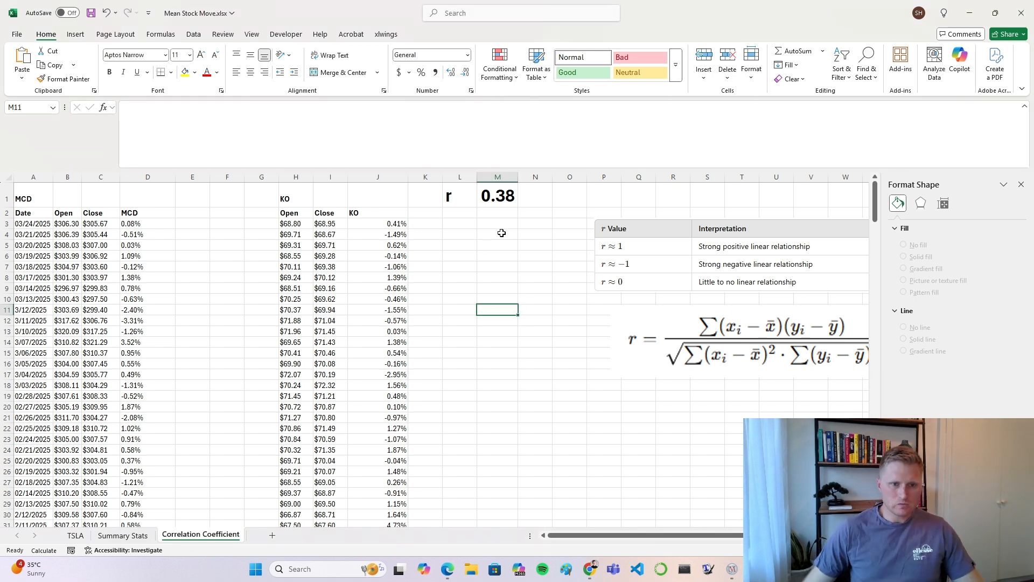
# Step: Insert a scatter chart plotting the MCD daily differences D3:D251 against the KO daily differences J3:J251
pyautogui.click(204, 278)
pyautogui.click(156, 214)
pyautogui.moveTo(151, 223); pyautogui.dragTo(151, 503)
pyautogui.scroll(20, 424, 389)
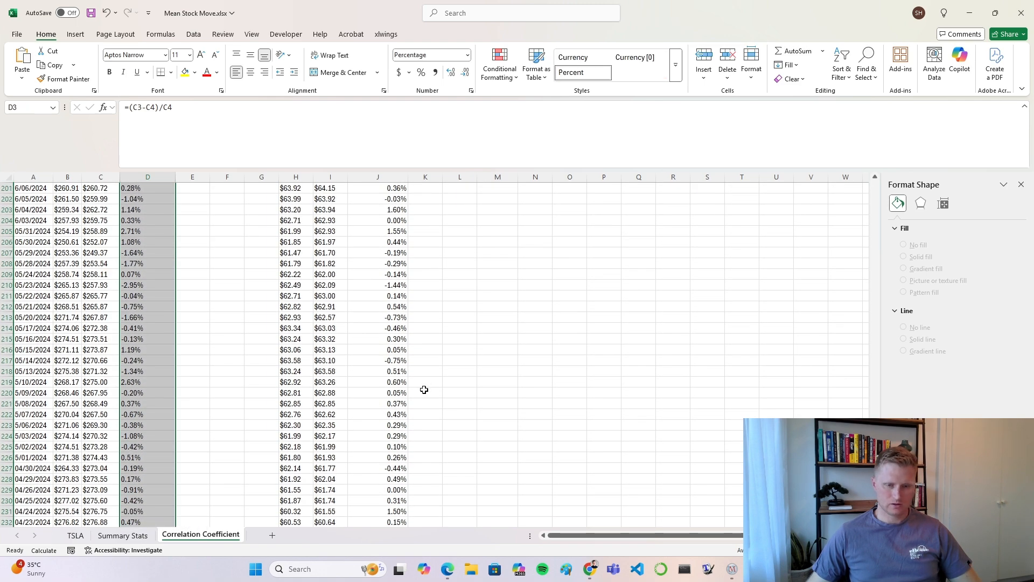
pyautogui.scroll(8, 424, 389)
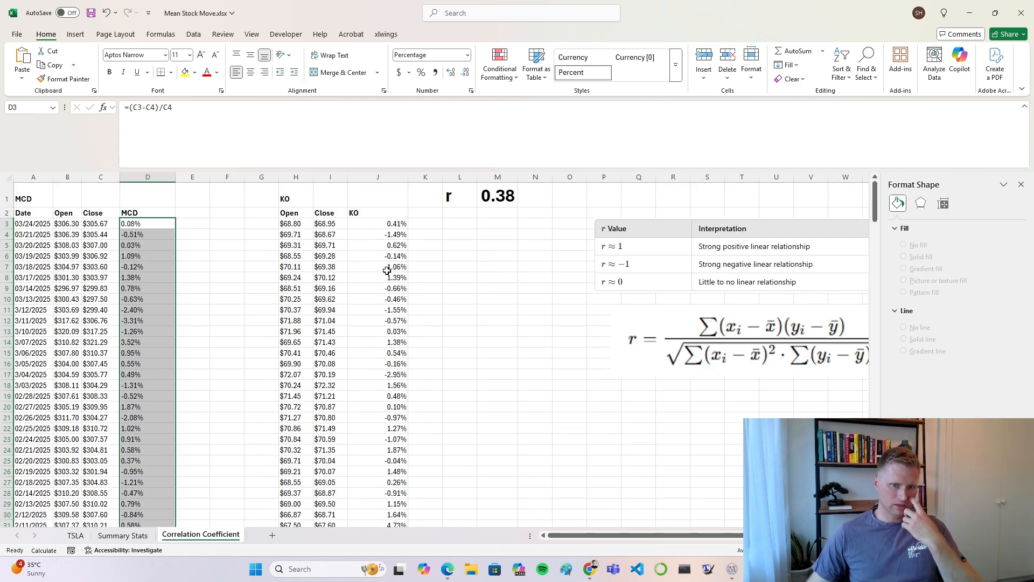
pyautogui.keyDown('ctrl'); pyautogui.moveTo(377, 223); pyautogui.dragTo(381, 500); pyautogui.keyUp('ctrl')
pyautogui.scroll(16, 188, 455)
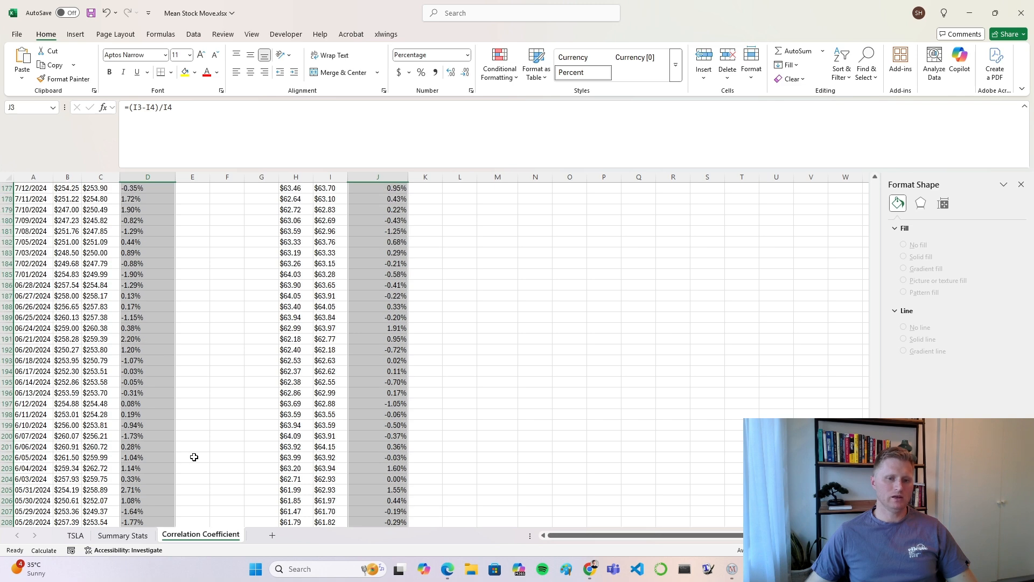
pyautogui.scroll(20, 194, 457)
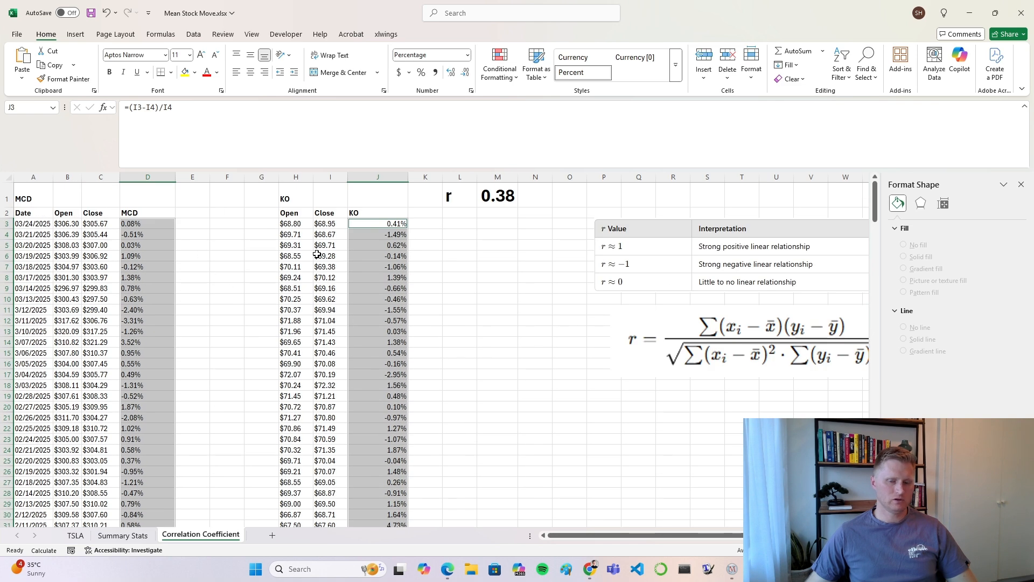
pyautogui.click(76, 35)
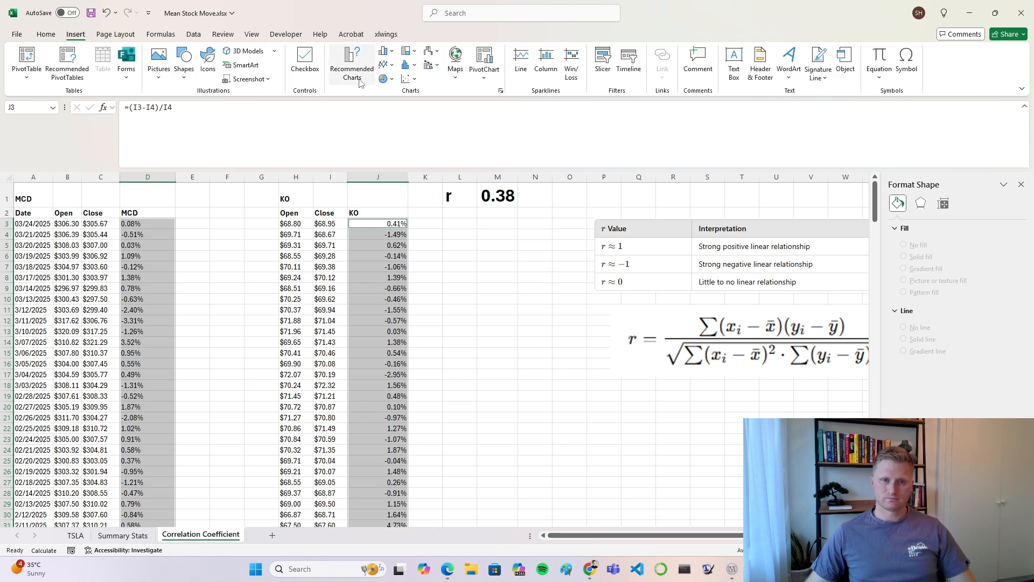
pyautogui.click(409, 79)
pyautogui.click(446, 227)
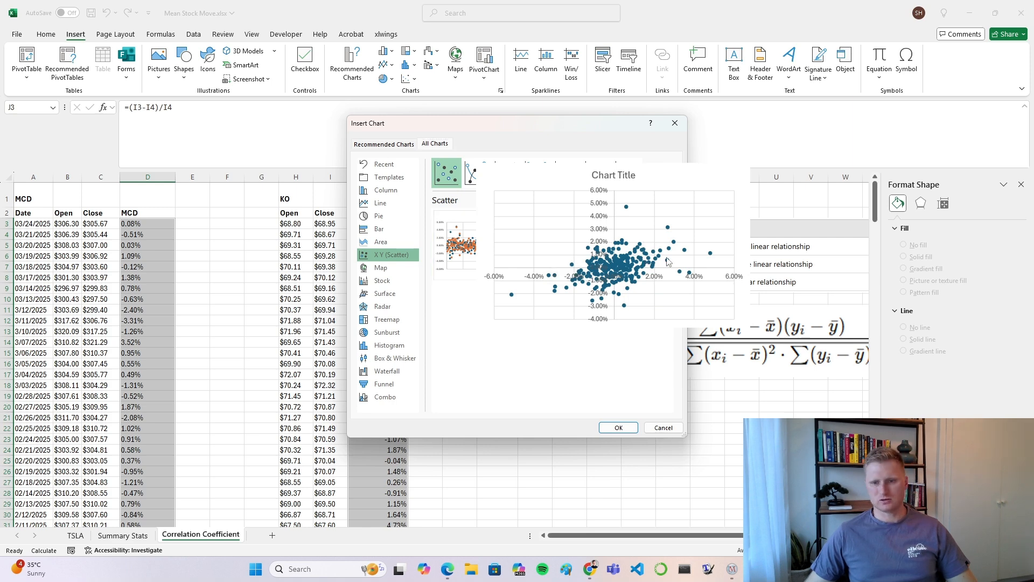
pyautogui.click(619, 427)
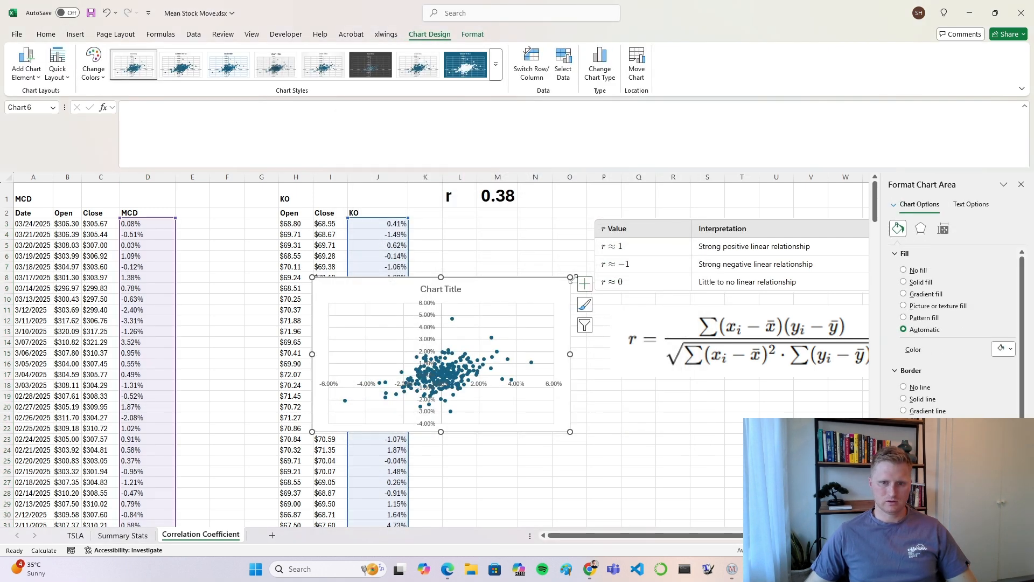
# Step: Widen the scatter chart and replace its placeholder title with r
pyautogui.moveTo(570, 278); pyautogui.dragTo(649, 244)
pyautogui.click(504, 256)
pyautogui.write('r')
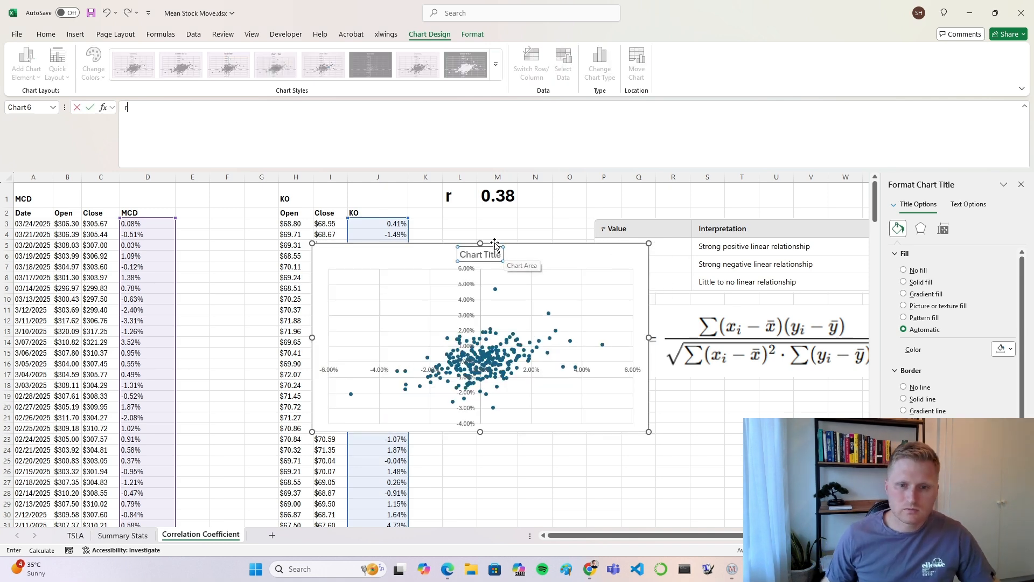
pyautogui.press('Return')
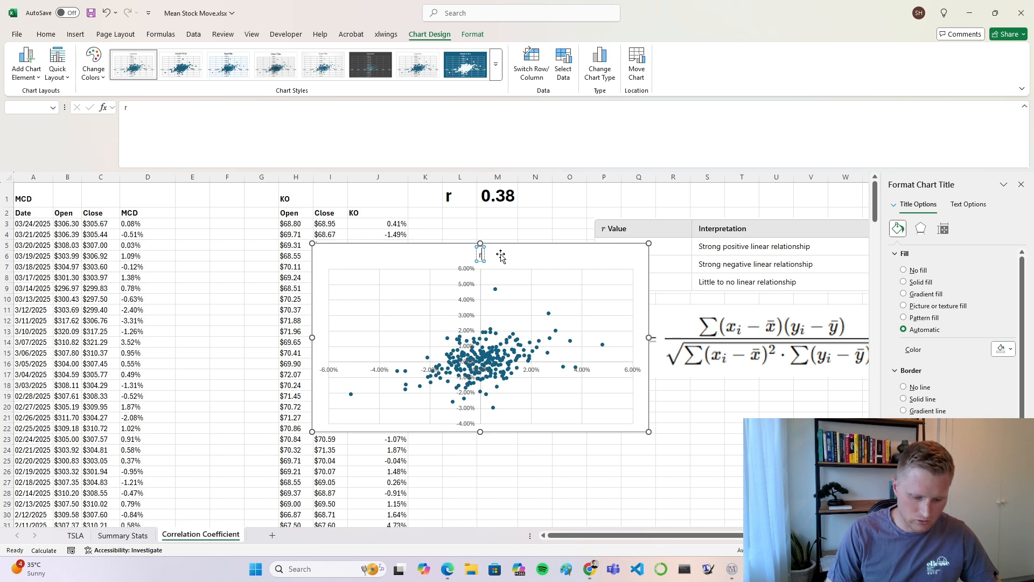
pyautogui.write('= 0.3')
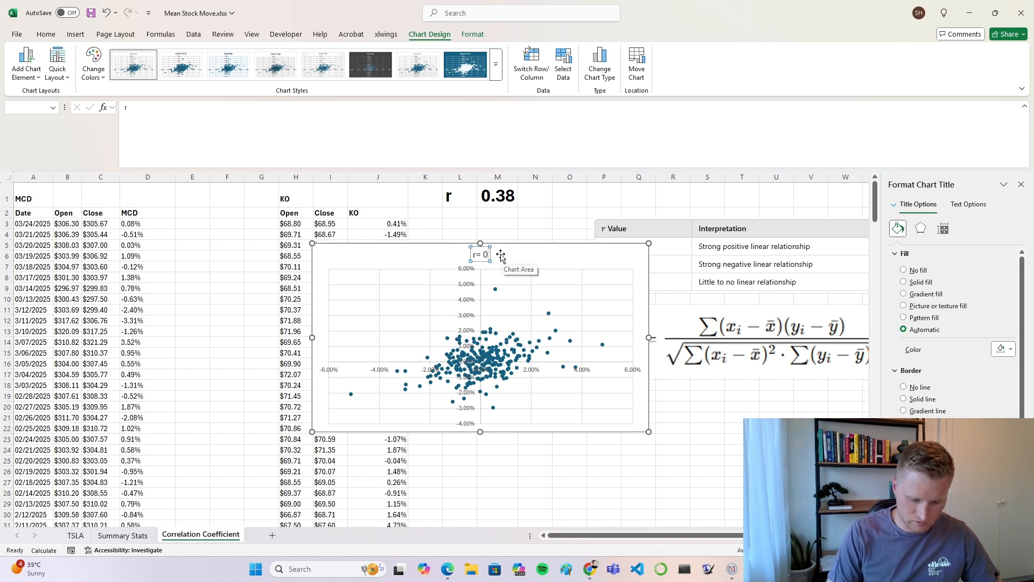
pyautogui.press('BackSpace')
pyautogui.press('BackSpace')
pyautogui.press('BackSpace')
pyautogui.press('BackSpace')
pyautogui.press('BackSpace')
pyautogui.press('BackSpace')
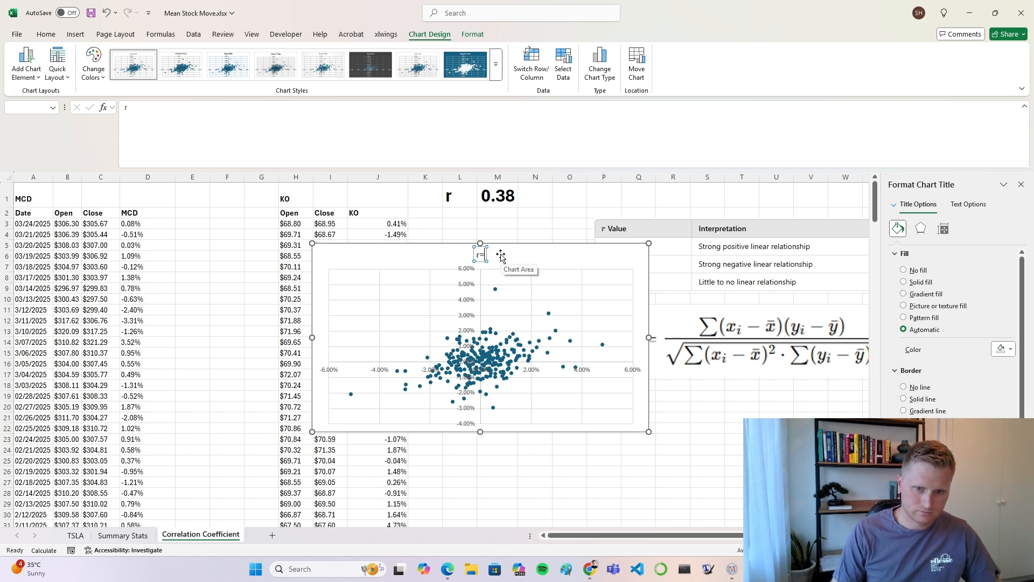
pyautogui.write('r')
pyautogui.press('Return')
# Step: Enlarge the scatter chart and position it to span about columns H to T and rows 1 to 28
pyautogui.click(531, 260)
pyautogui.moveTo(650, 432); pyautogui.dragTo(739, 515)
pyautogui.moveTo(469, 261); pyautogui.dragTo(293, 200)
pyautogui.moveTo(563, 461); pyautogui.dragTo(685, 531)
pyautogui.moveTo(512, 215); pyautogui.dragTo(642, 208)
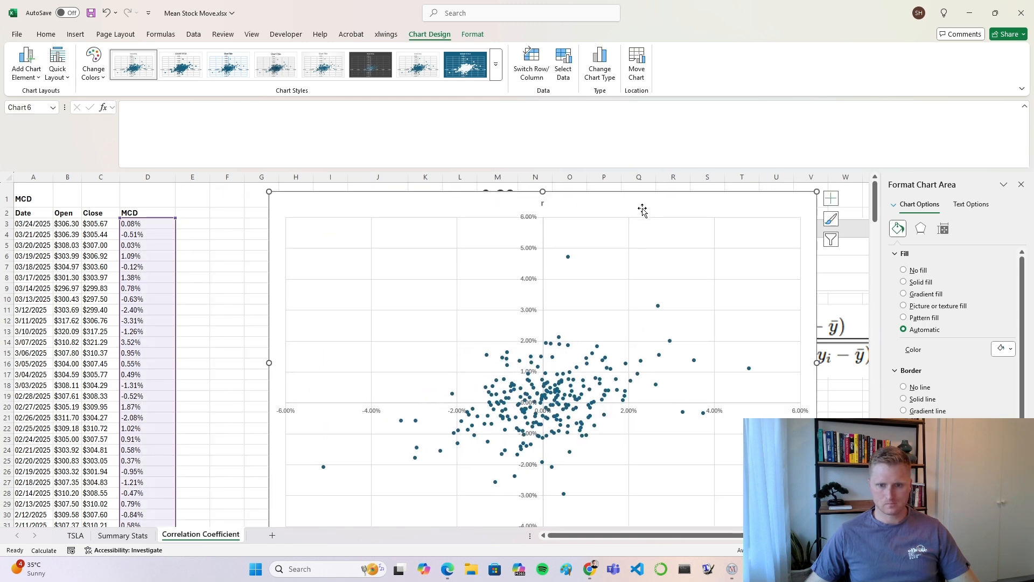
pyautogui.scroll(-1, 642, 207)
pyautogui.moveTo(816, 502); pyautogui.dragTo(756, 463)
pyautogui.scroll(1, 756, 464)
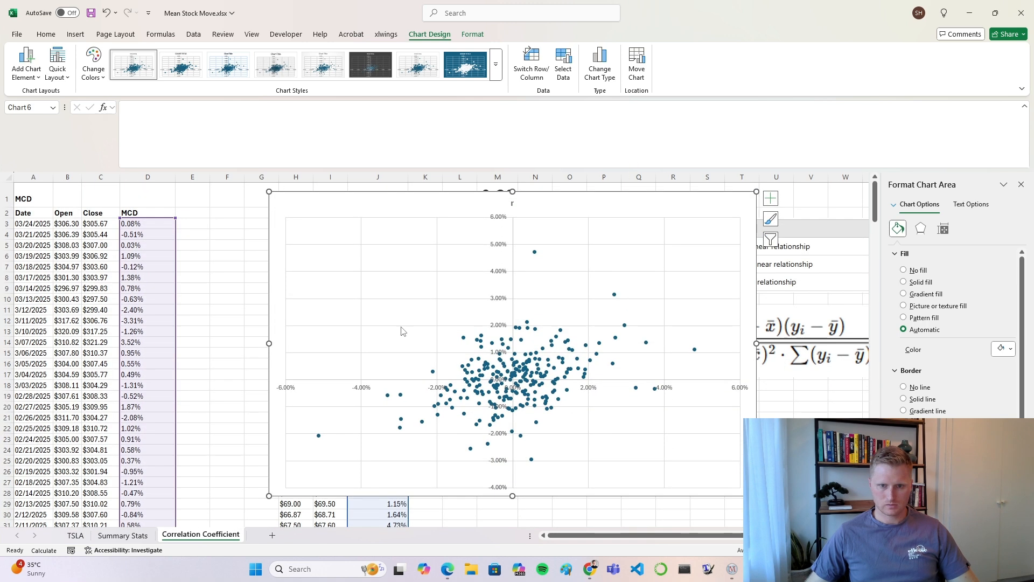
# Step: Add axis titles and a linear trendline to the scatter chart, leaving the legend off
pyautogui.click(770, 198)
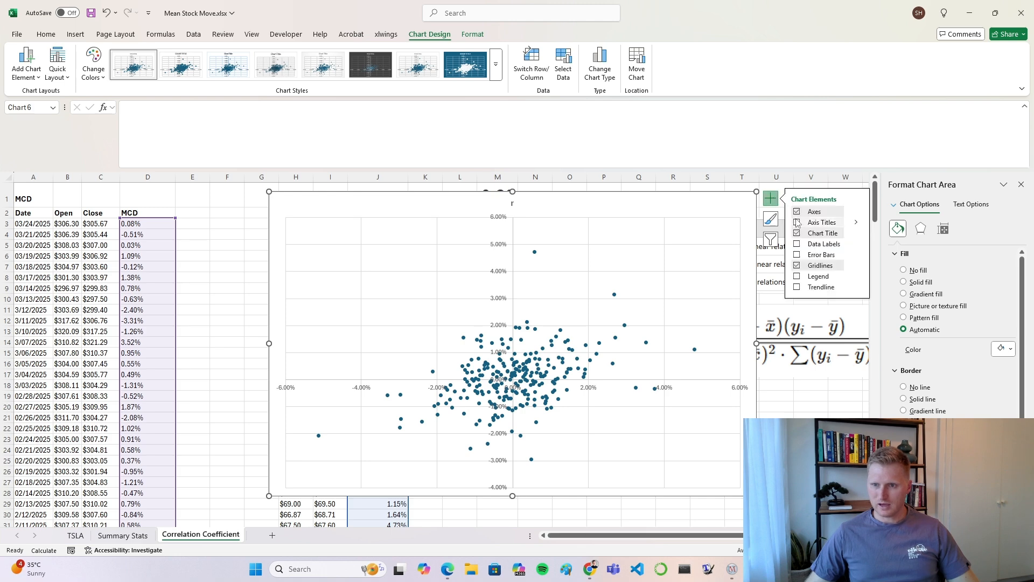
pyautogui.click(797, 222)
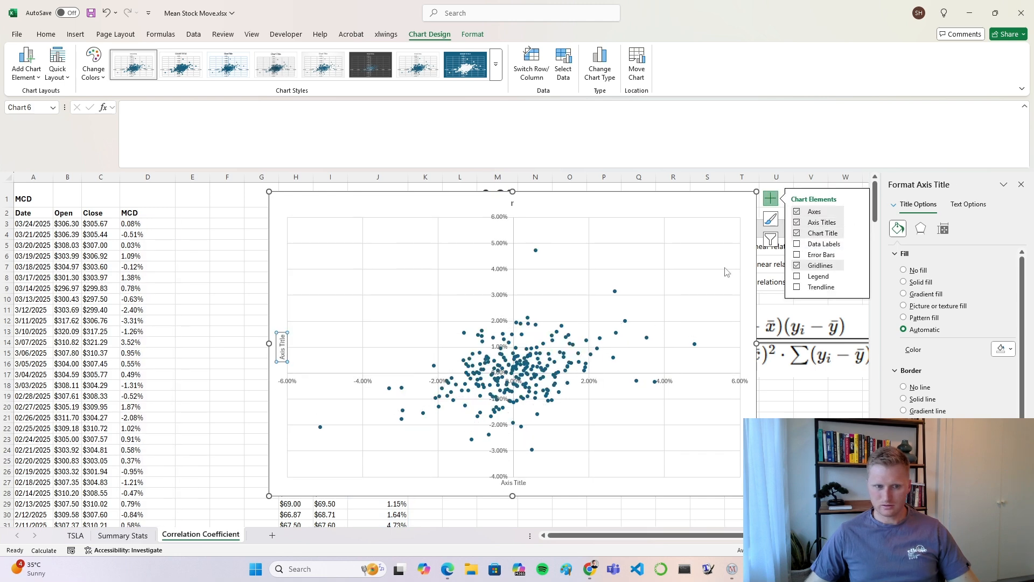
pyautogui.click(797, 287)
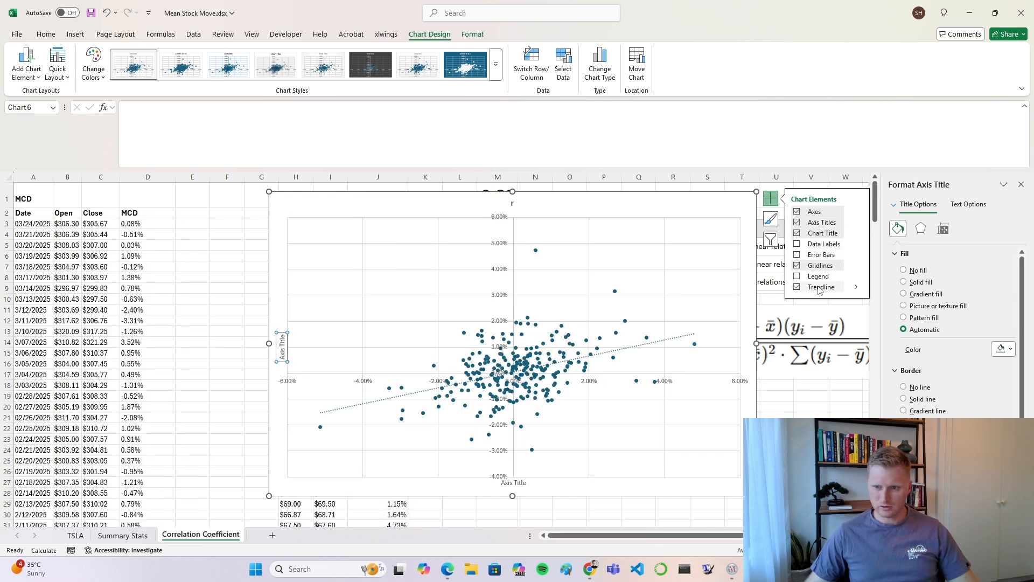
pyautogui.click(856, 287)
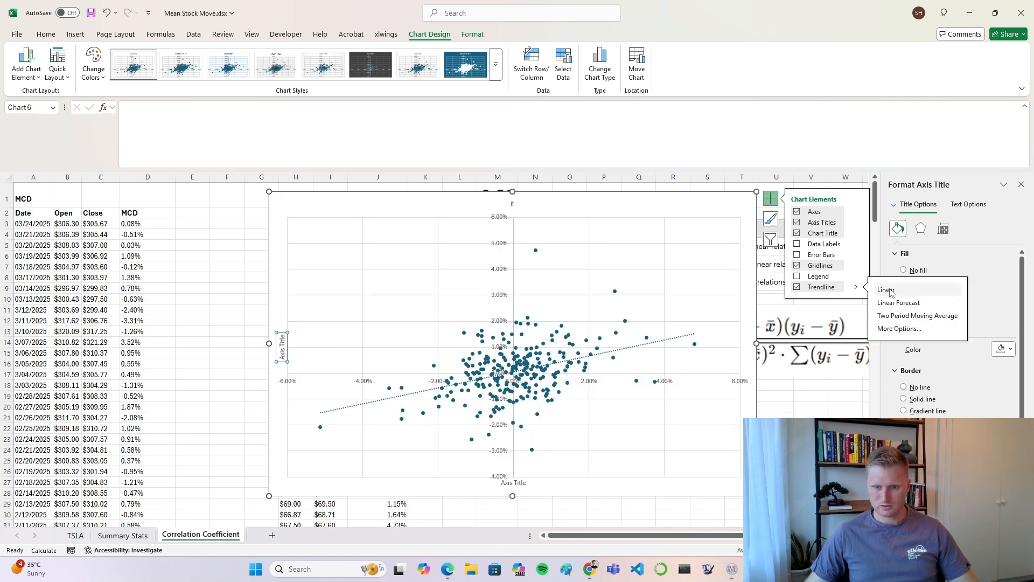
pyautogui.click(797, 277)
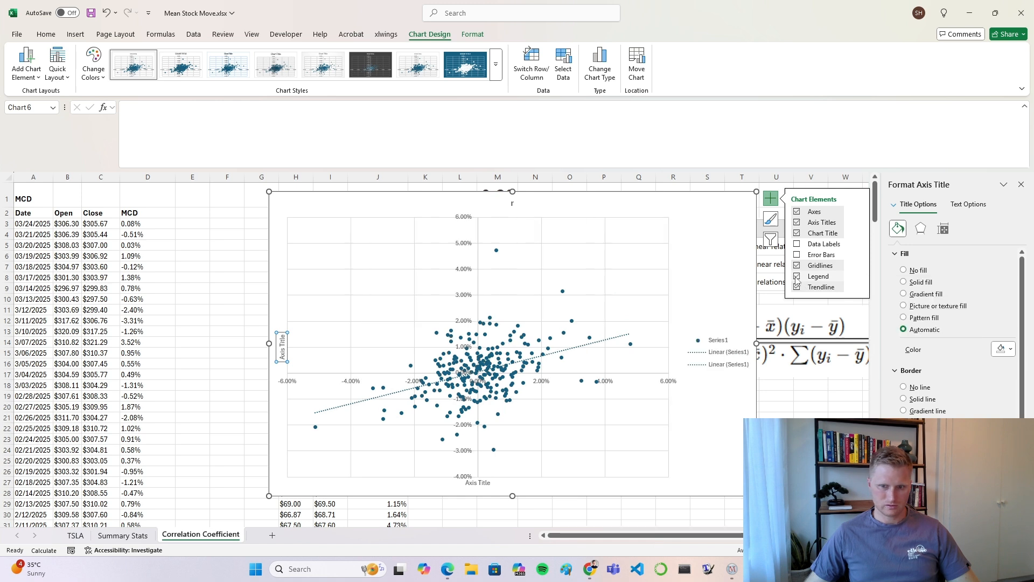
pyautogui.click(797, 277)
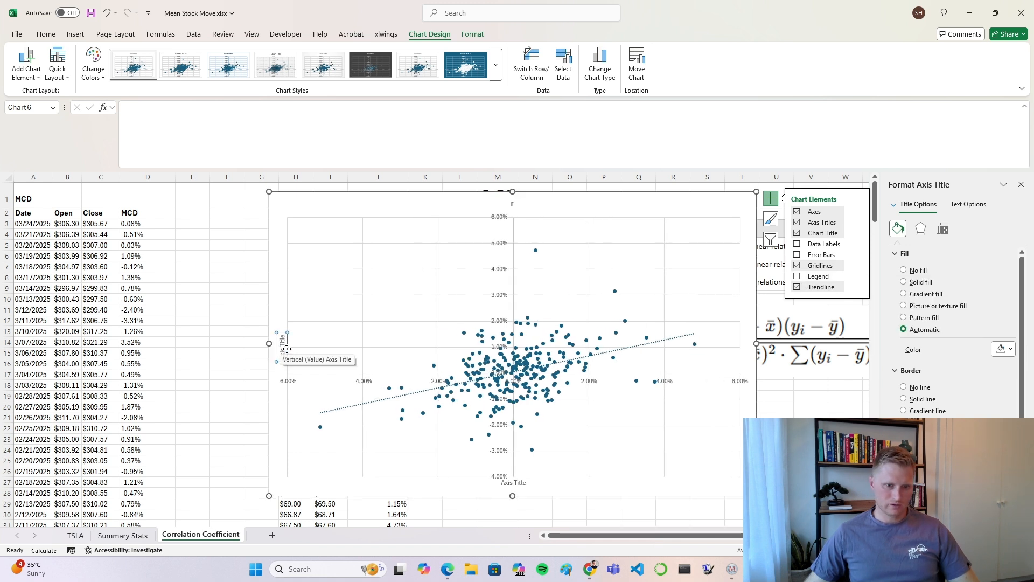
# Step: Check which cell ranges supply the X and Y values of the chart's data series
pyautogui.moveTo(284, 334); pyautogui.dragTo(282, 361)
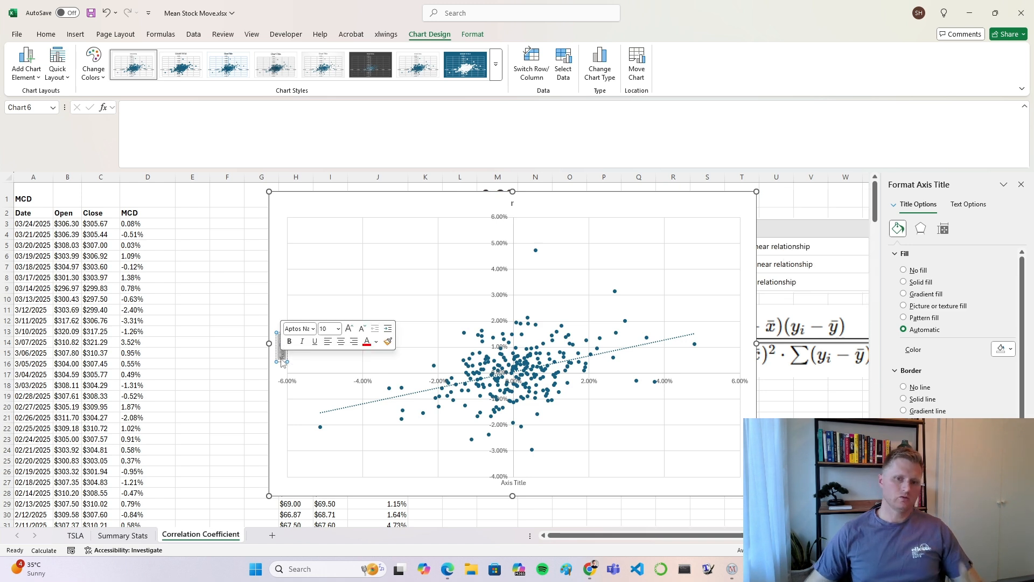
pyautogui.click(572, 398)
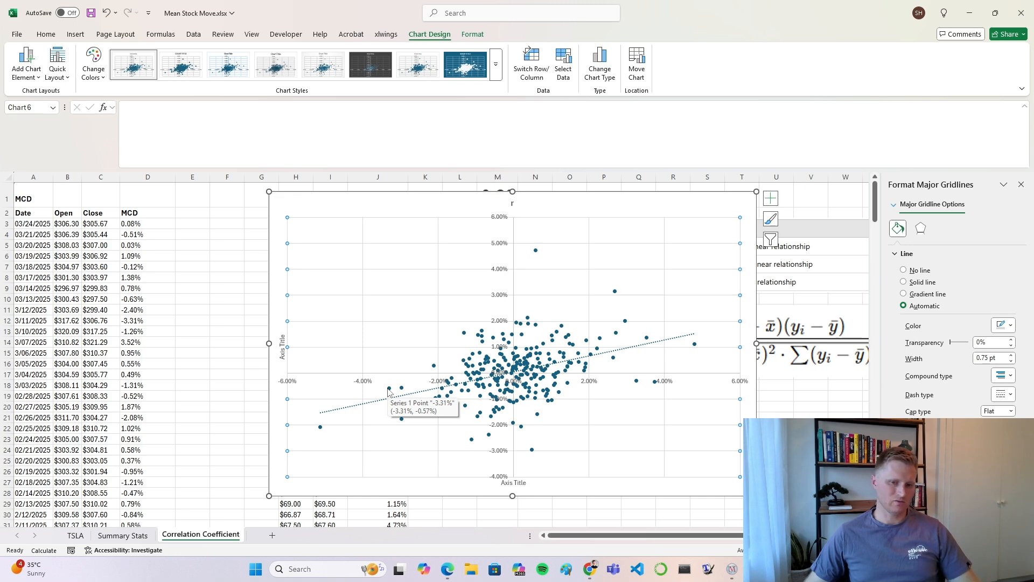
pyautogui.rightClick(457, 302)
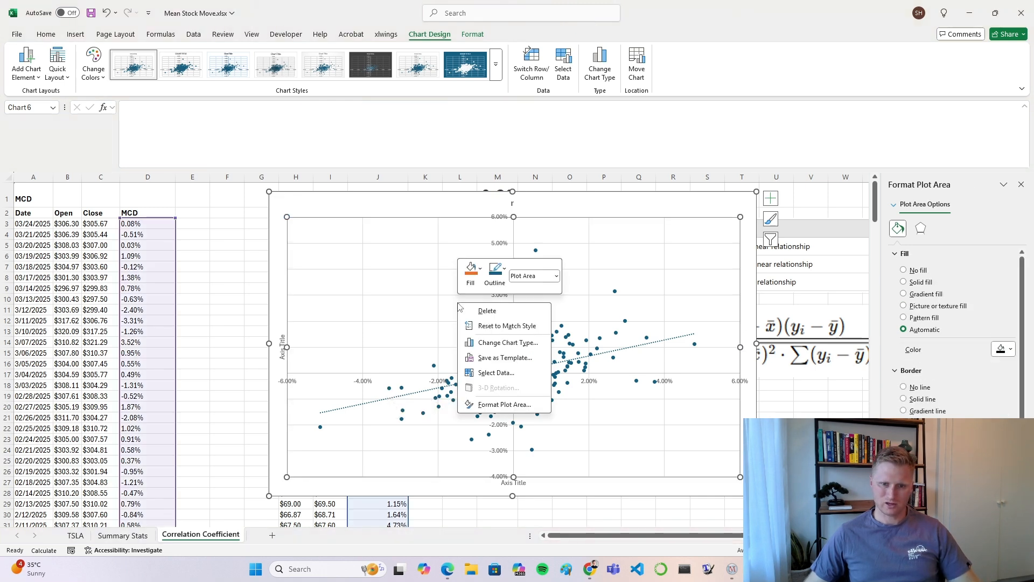
pyautogui.click(496, 373)
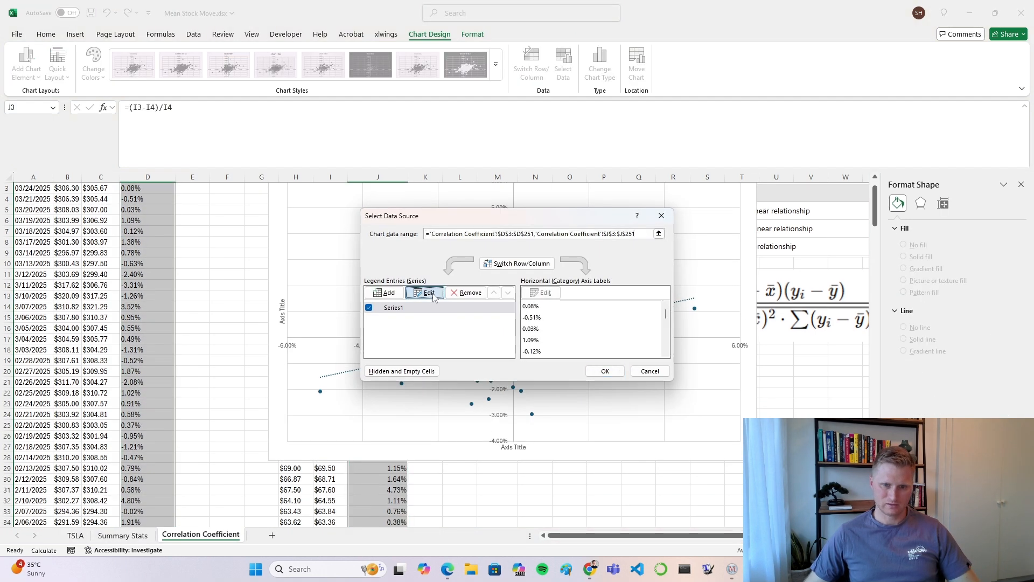
pyautogui.click(425, 292)
pyautogui.scroll(1, 276, 338)
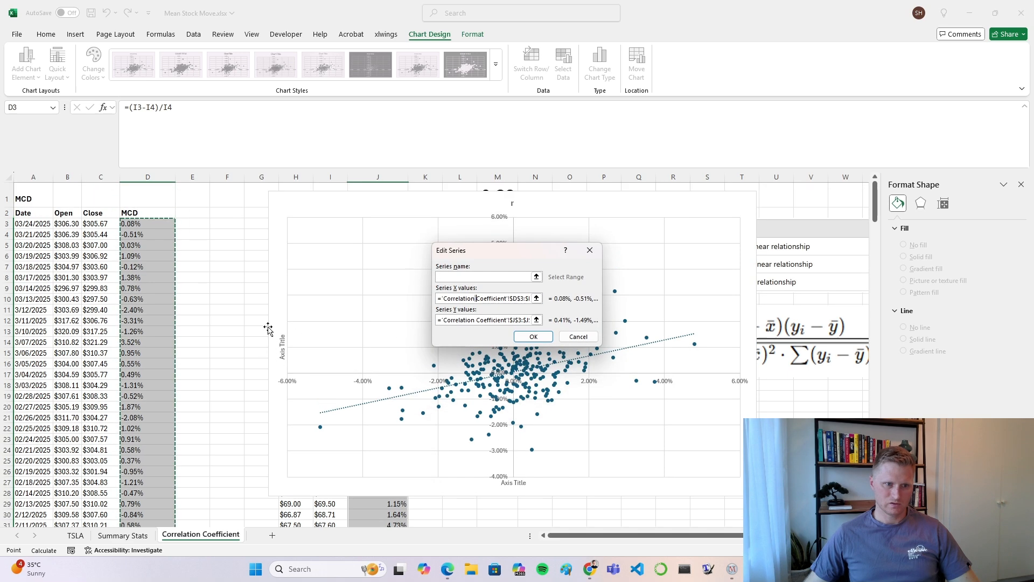
pyautogui.click(485, 319)
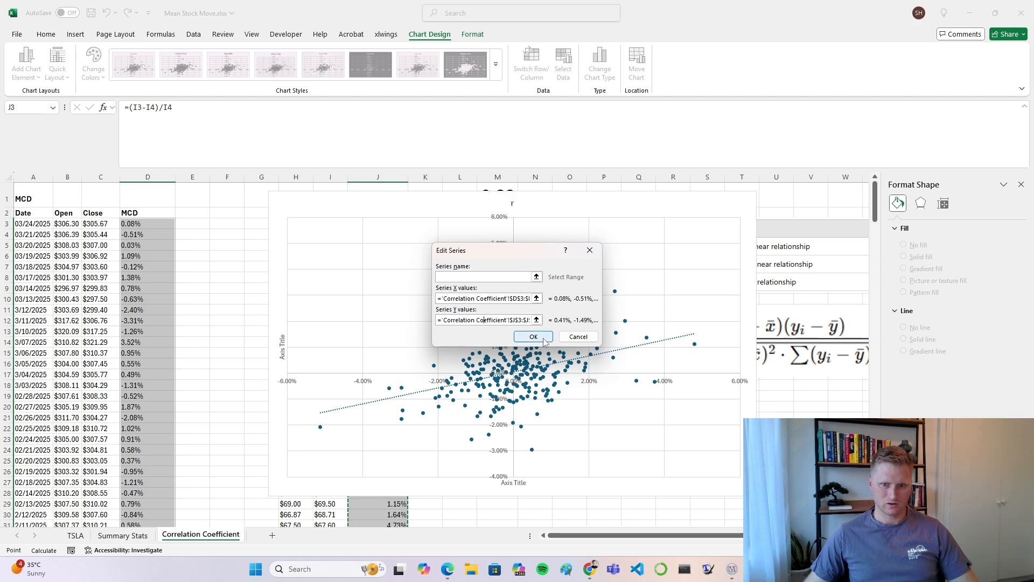
pyautogui.click(534, 337)
pyautogui.click(662, 214)
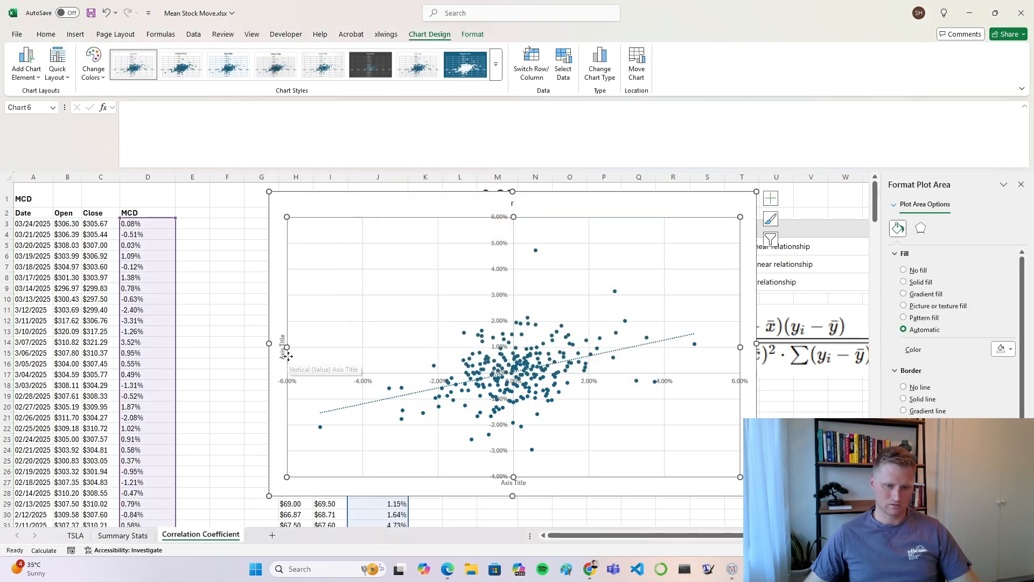
# Step: Title the chart's vertical axis KO and its horizontal axis MCD
pyautogui.click(284, 353)
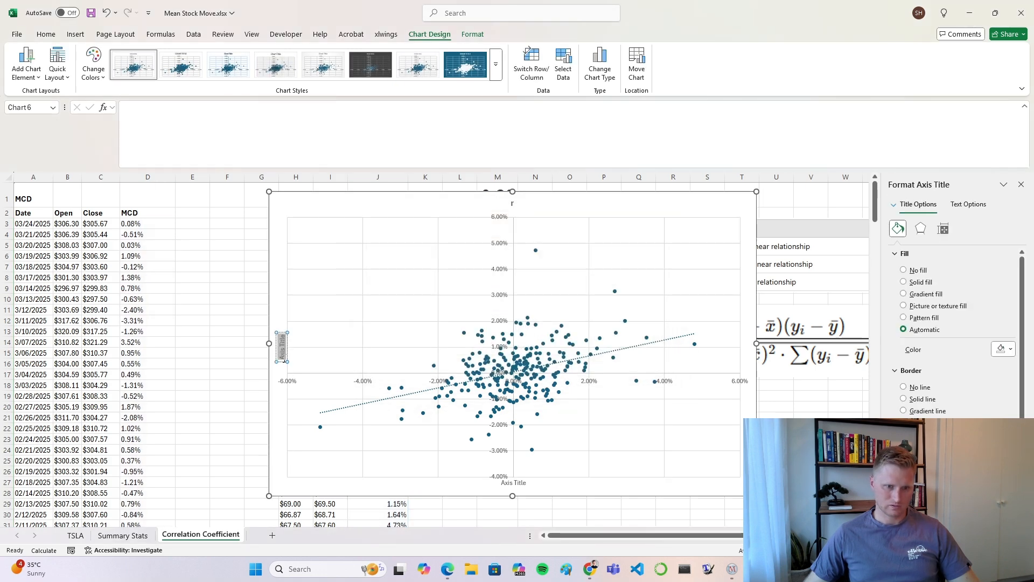
pyautogui.tripleClick(284, 356)
pyautogui.write('KO')
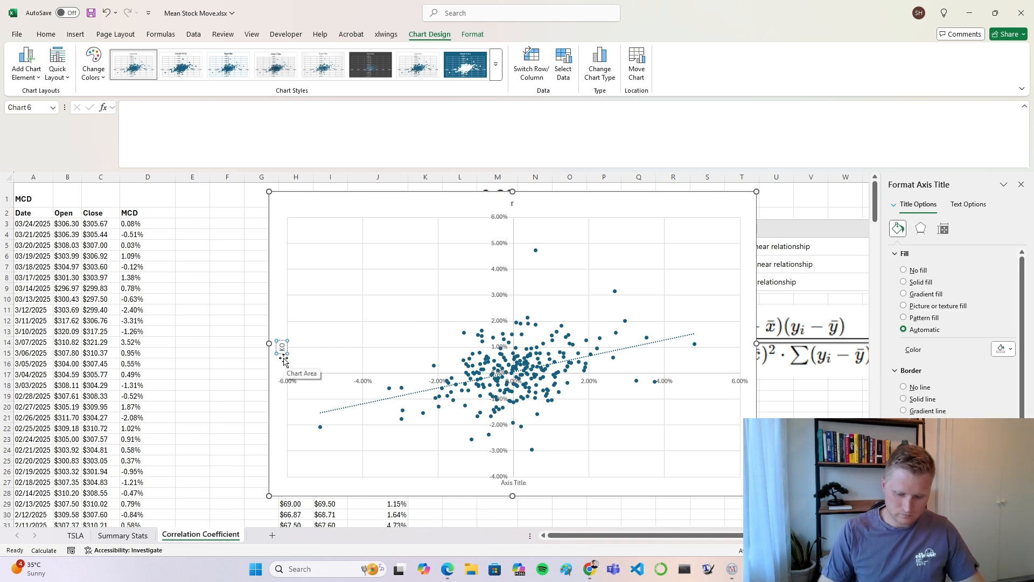
pyautogui.click(416, 444)
pyautogui.click(527, 483)
pyautogui.tripleClick(517, 482)
pyautogui.write('MCD')
pyautogui.click(624, 487)
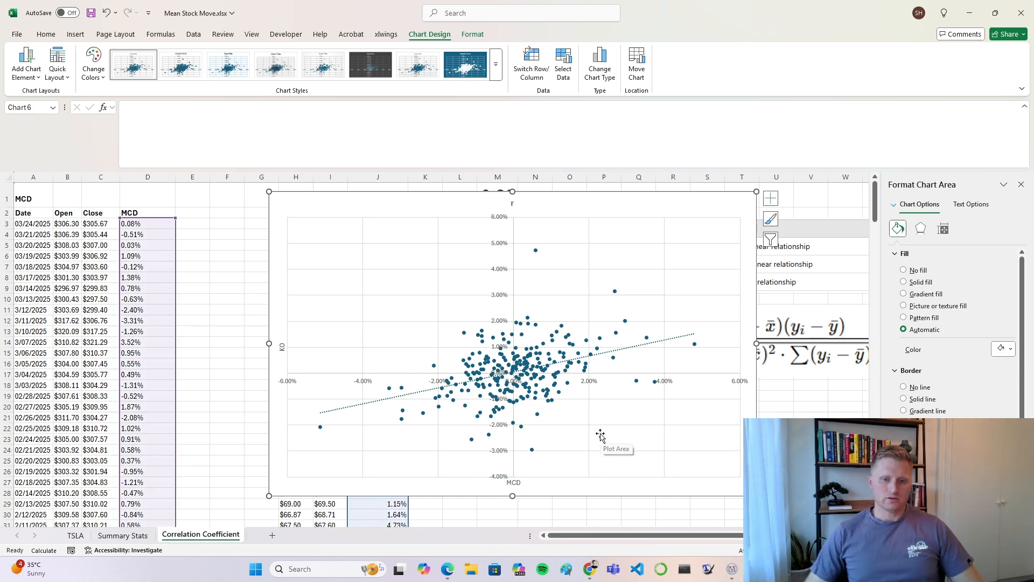
# Step: Move the scatter chart over the price data beside the r value table and enlarge it slightly
pyautogui.scroll(-1, 595, 377)
pyautogui.scroll(1, 587, 344)
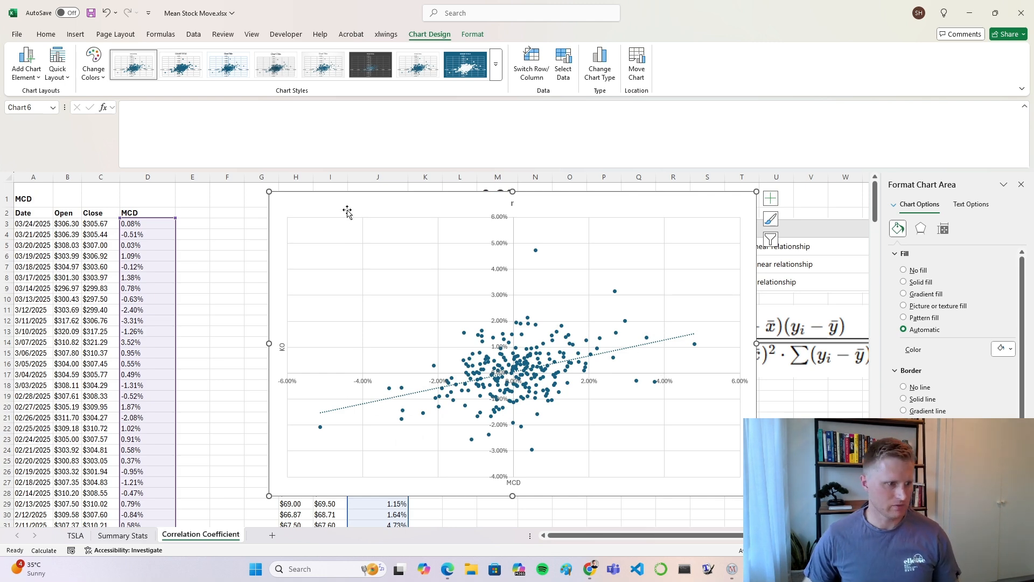
pyautogui.moveTo(345, 213); pyautogui.dragTo(108, 208)
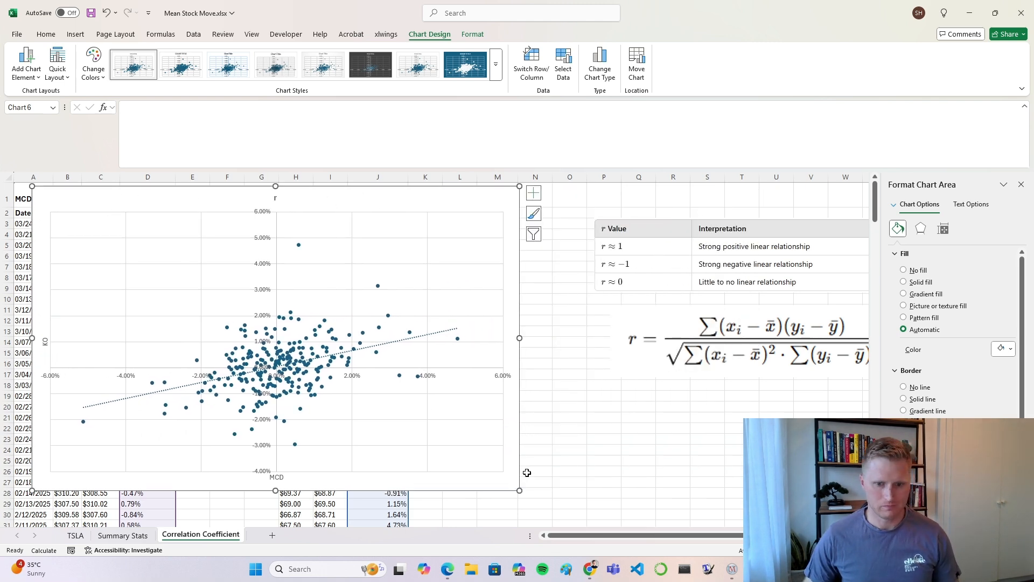
pyautogui.moveTo(520, 490); pyautogui.dragTo(543, 510)
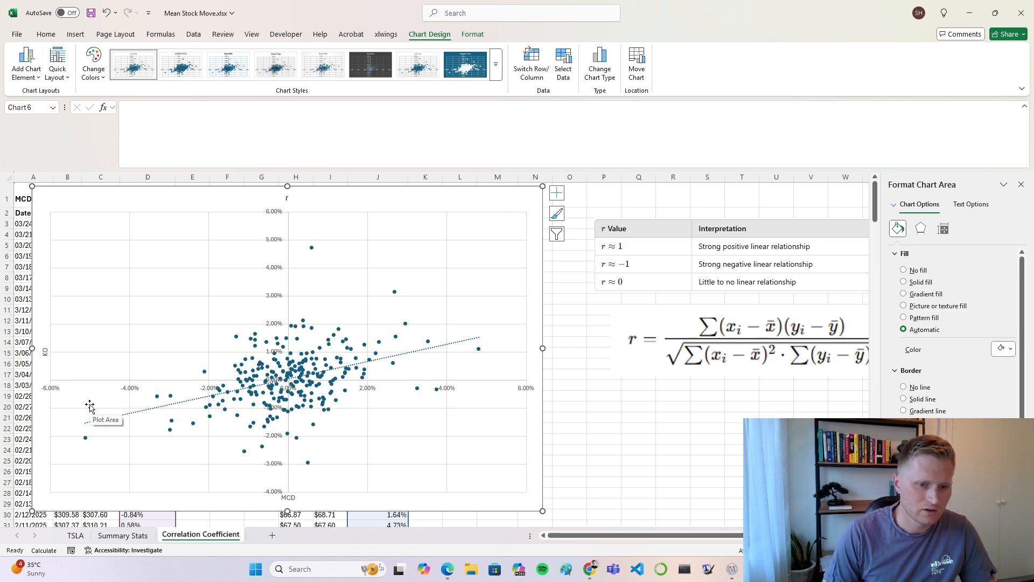
# Step: Examine the MCD and KO values of individual outlying points in the negative MCD half of the scatter chart
pyautogui.moveTo(87, 439)
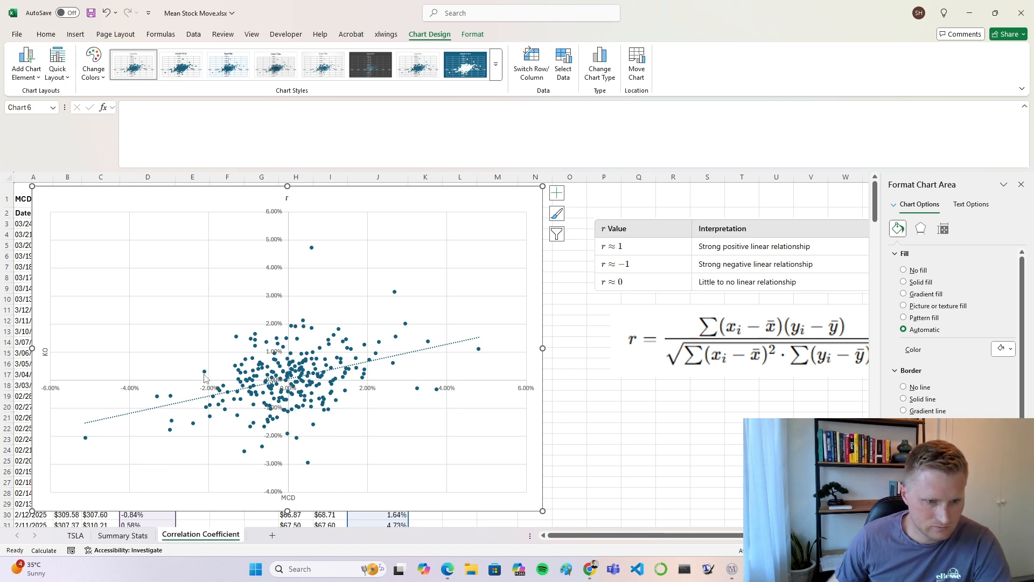
pyautogui.moveTo(206, 376)
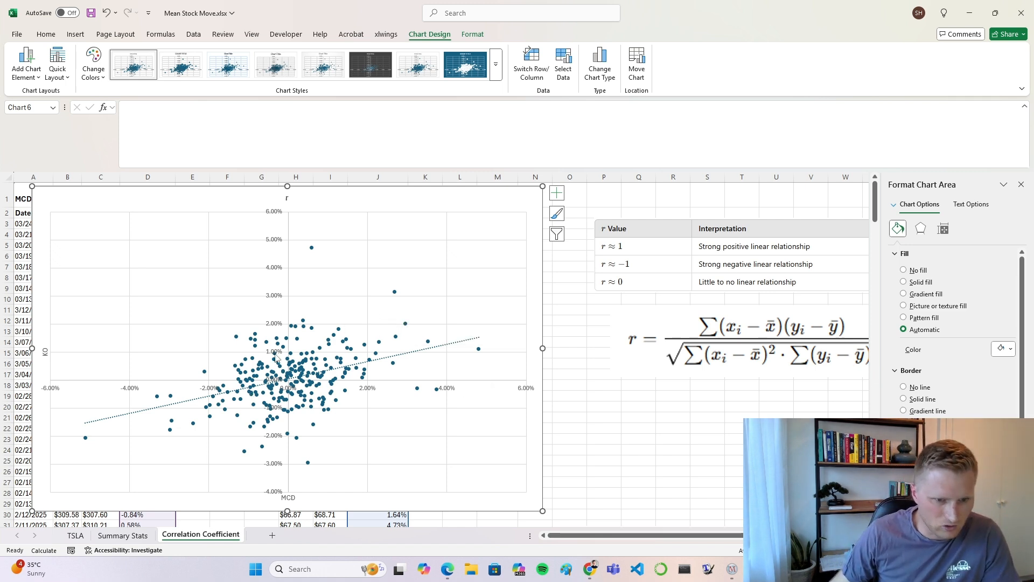
pyautogui.moveTo(238, 339)
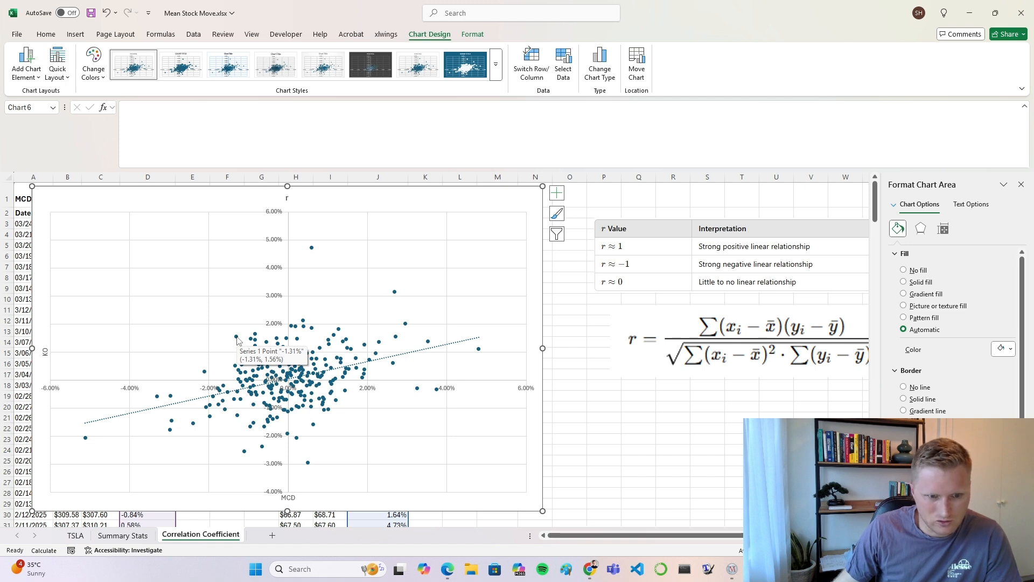
# Step: Examine the MCD and KO values of the highest KO outlier, the point with the largest MCD gain and points close to the trendline
pyautogui.moveTo(314, 251)
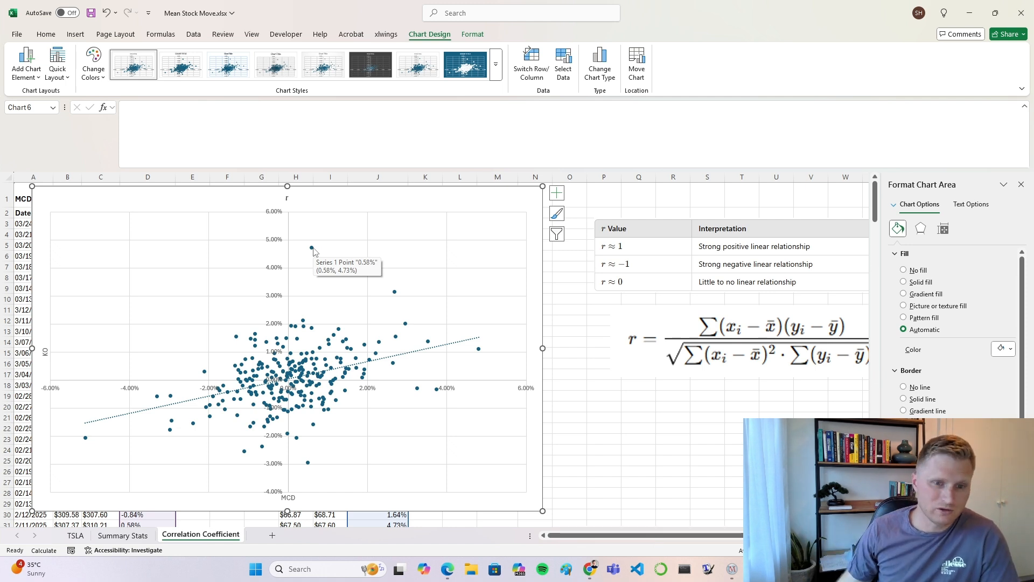
pyautogui.moveTo(479, 350)
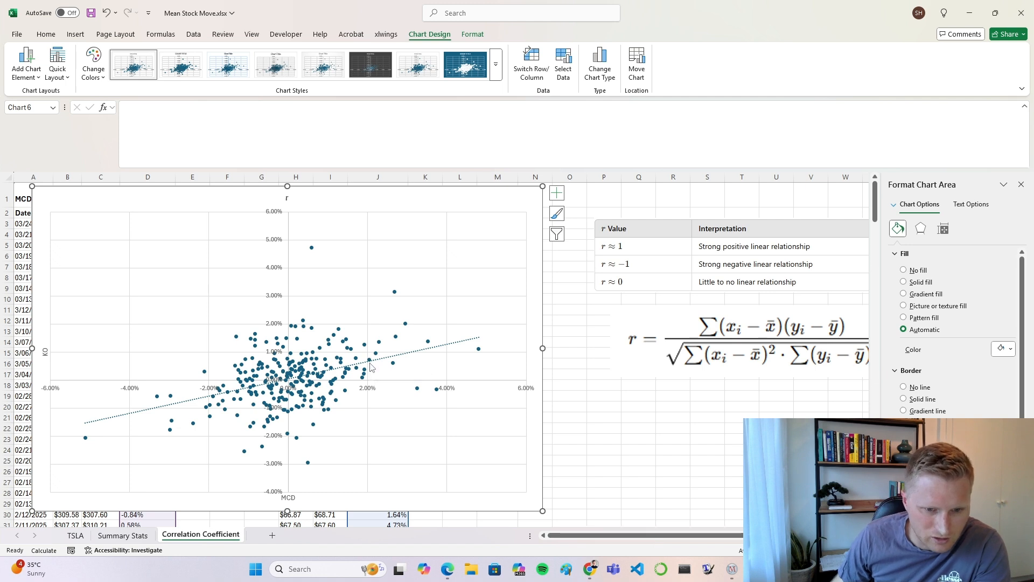
pyautogui.moveTo(370, 362)
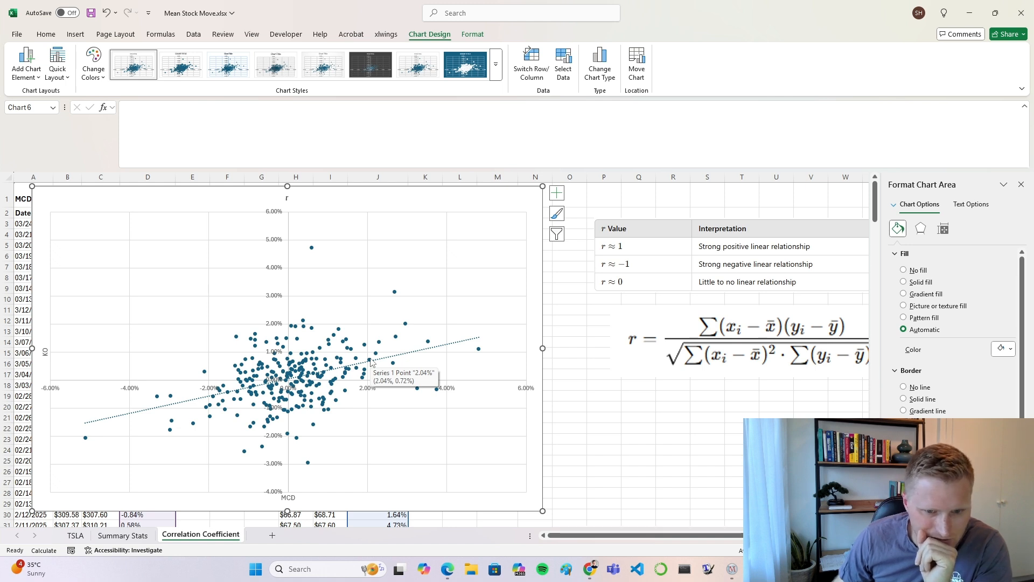
pyautogui.moveTo(346, 377)
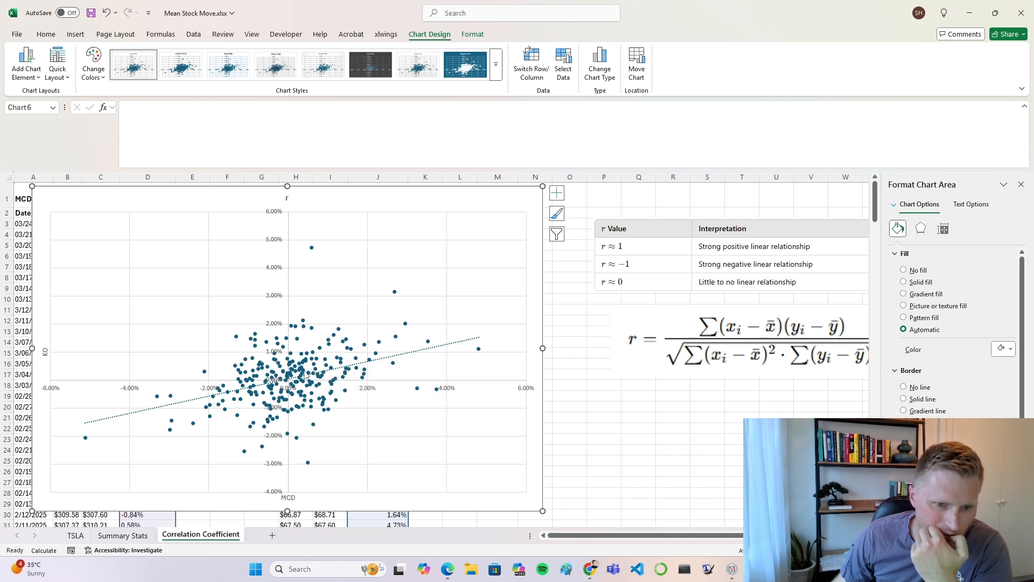
pyautogui.moveTo(218, 392)
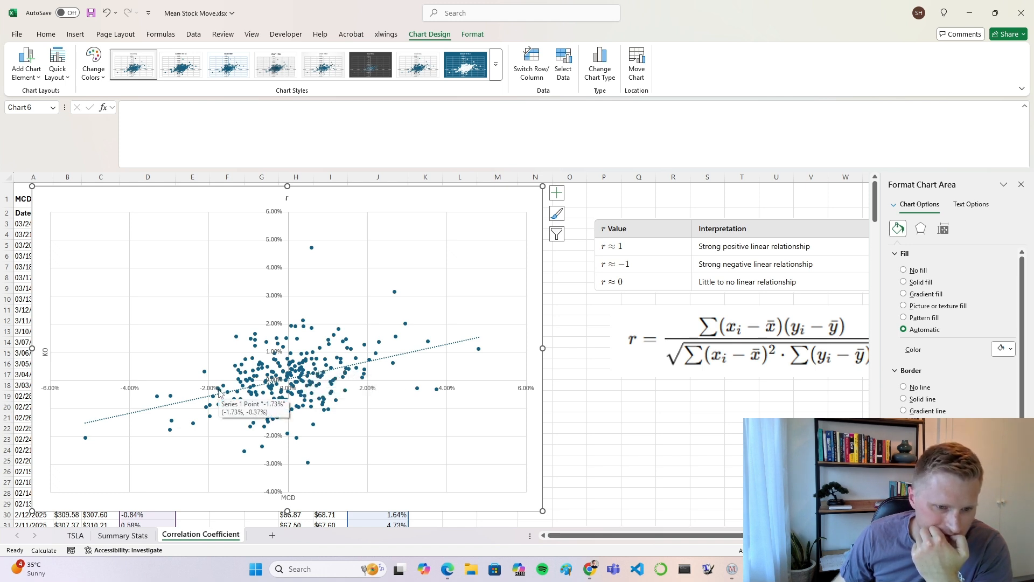
pyautogui.moveTo(210, 409)
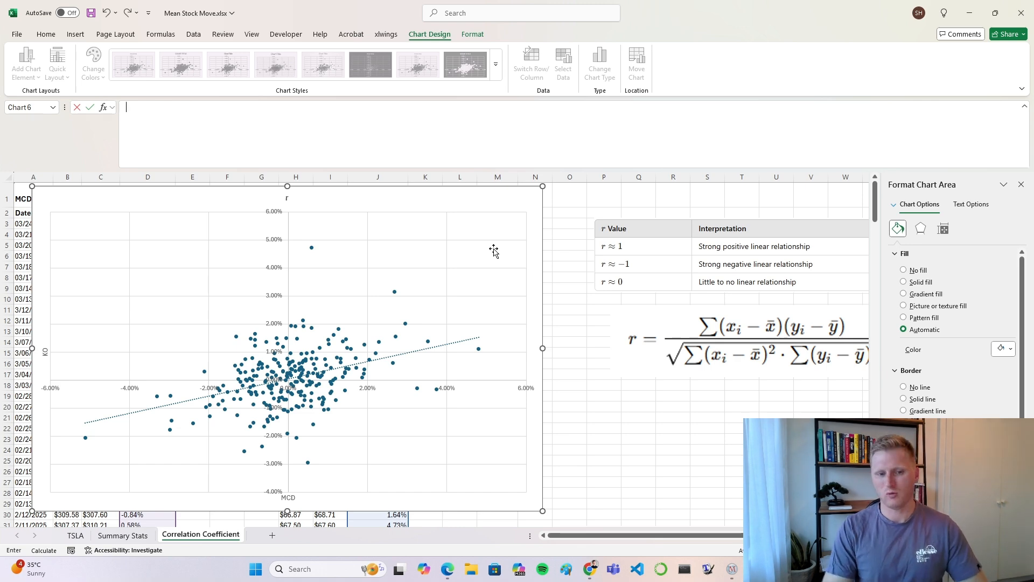
pyautogui.click(623, 426)
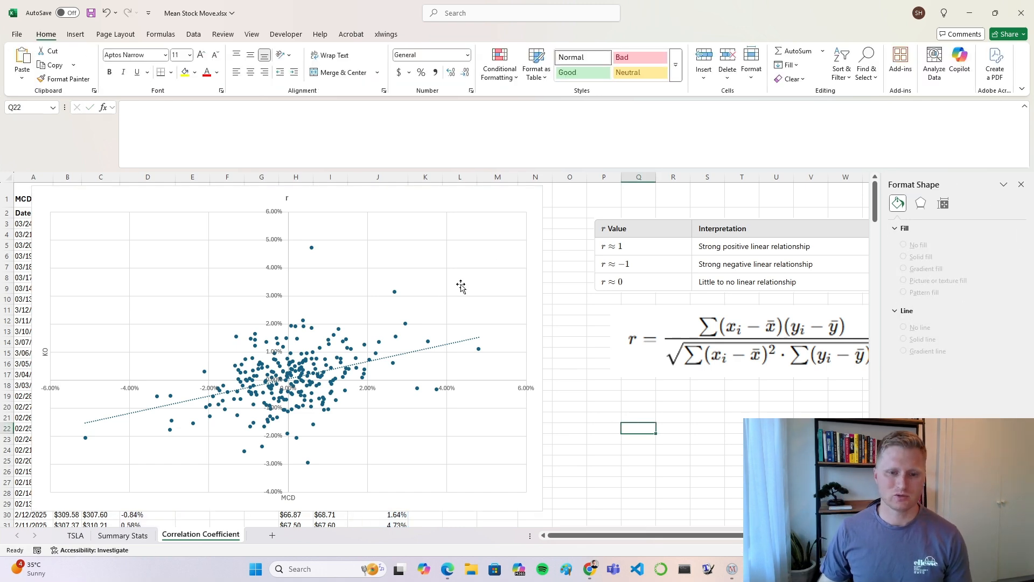
pyautogui.click(448, 293)
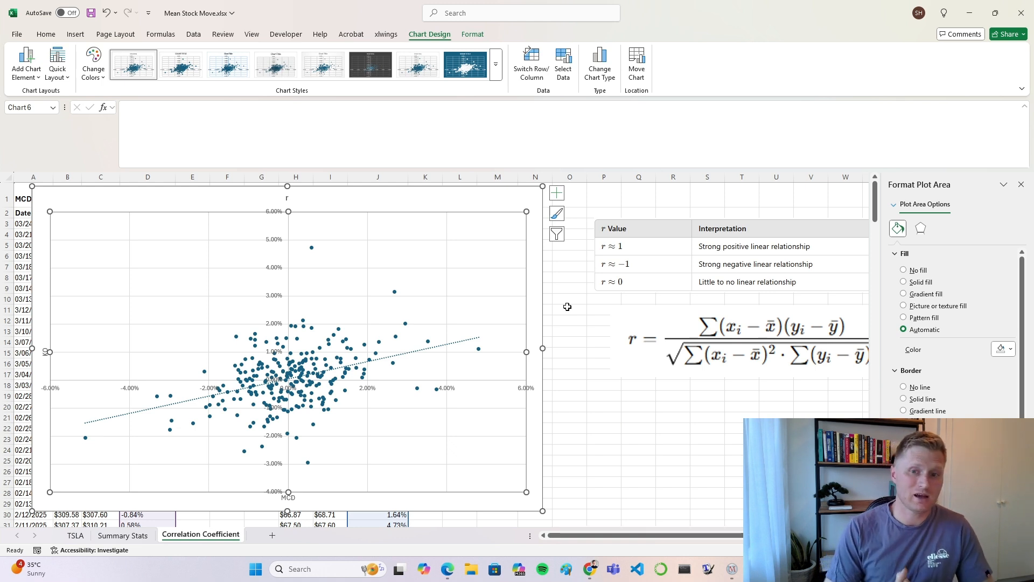